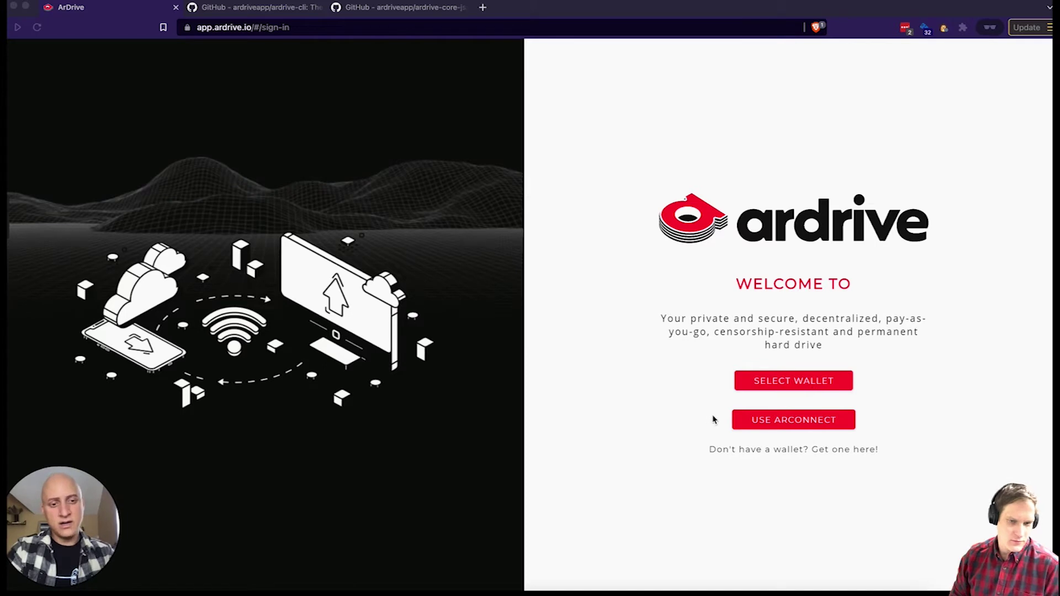
# Step: Sign in via ArConnect with a new profile username and password, attaching the Manifest Demo drive
pyautogui.click(771, 421)
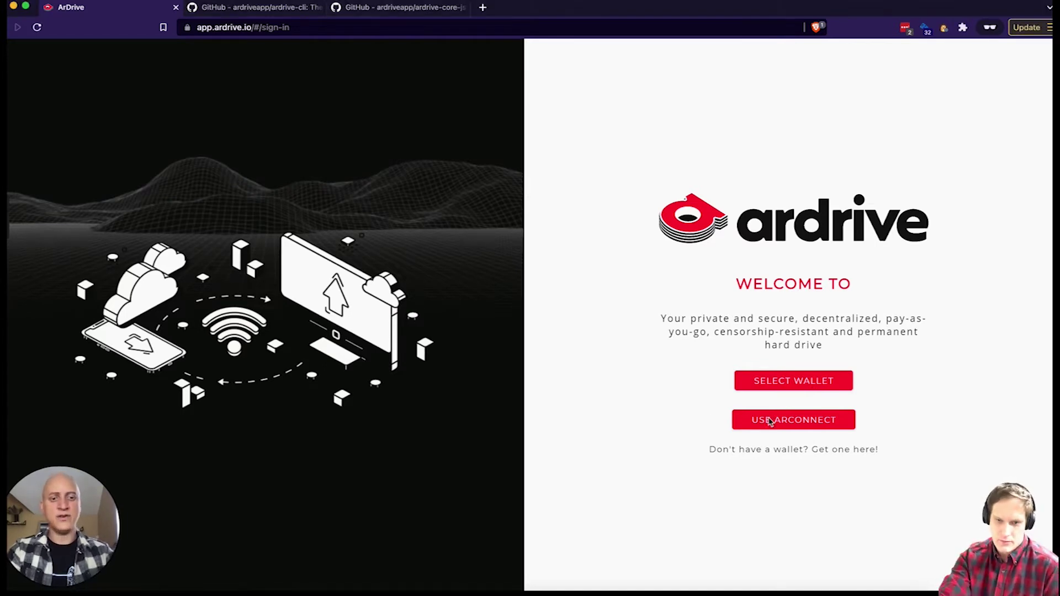
pyautogui.click(770, 421)
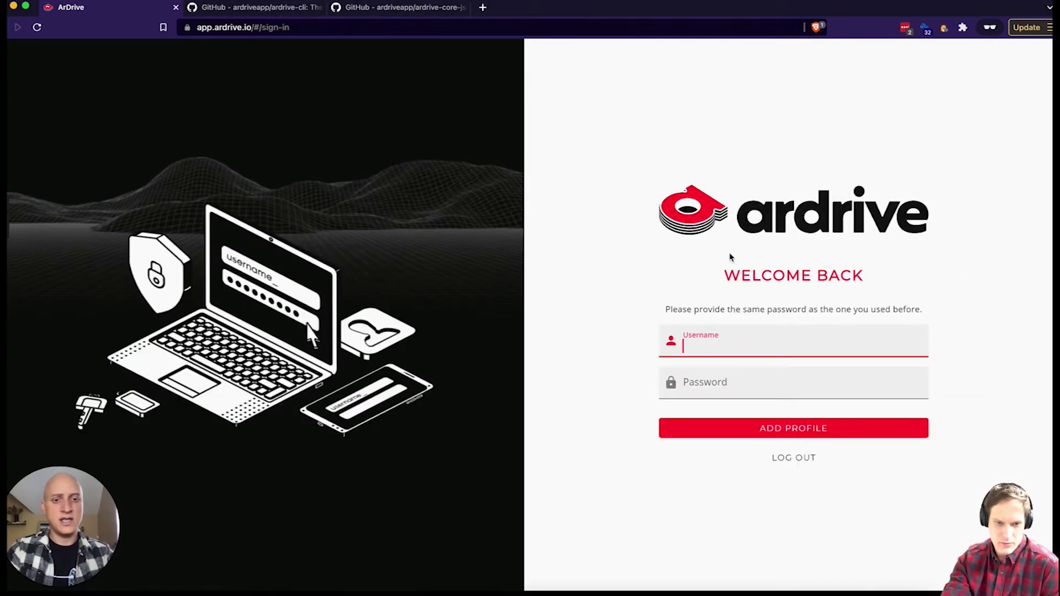
pyautogui.write('Mr. Manifest')
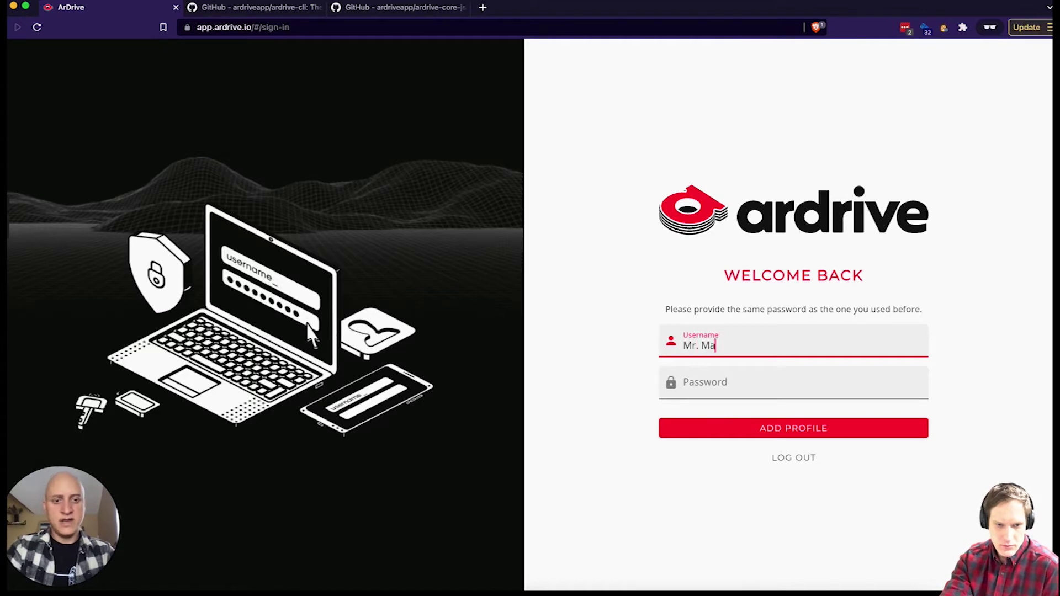
pyautogui.press('Tab')
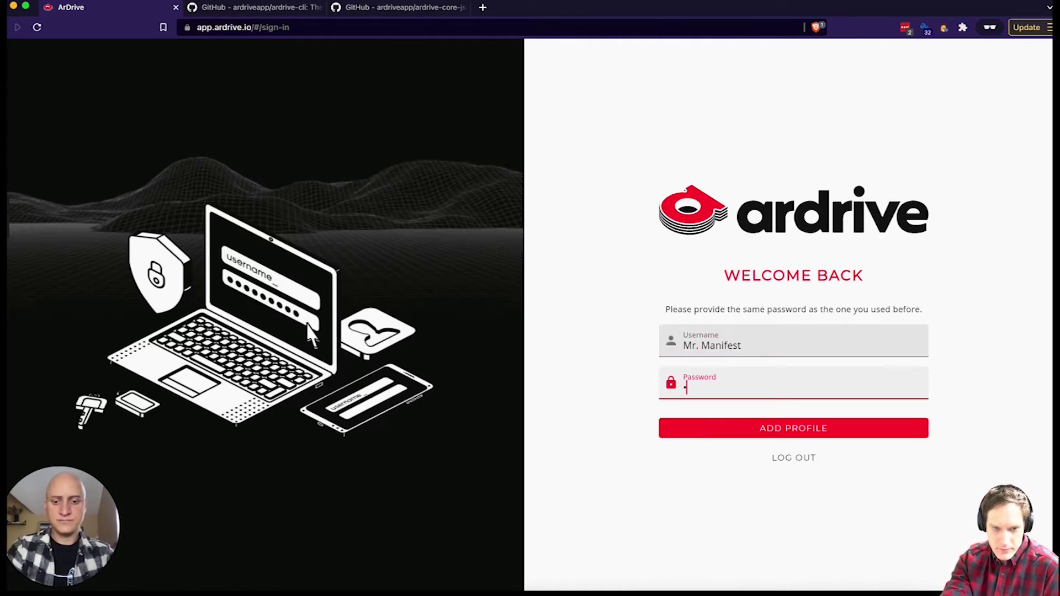
pyautogui.write('******')
pyautogui.click(765, 430)
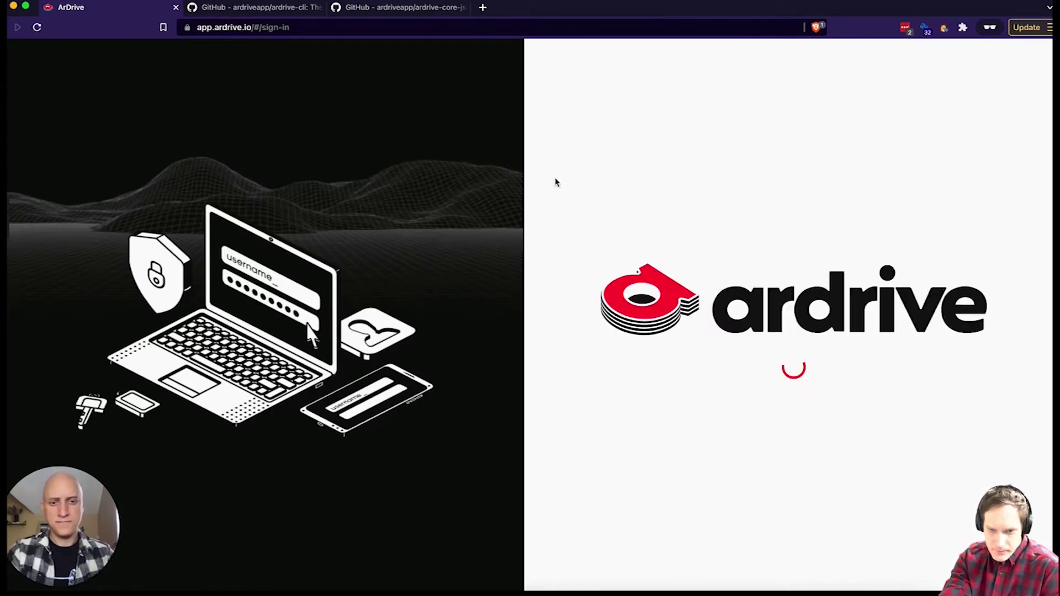
pyautogui.press('Return')
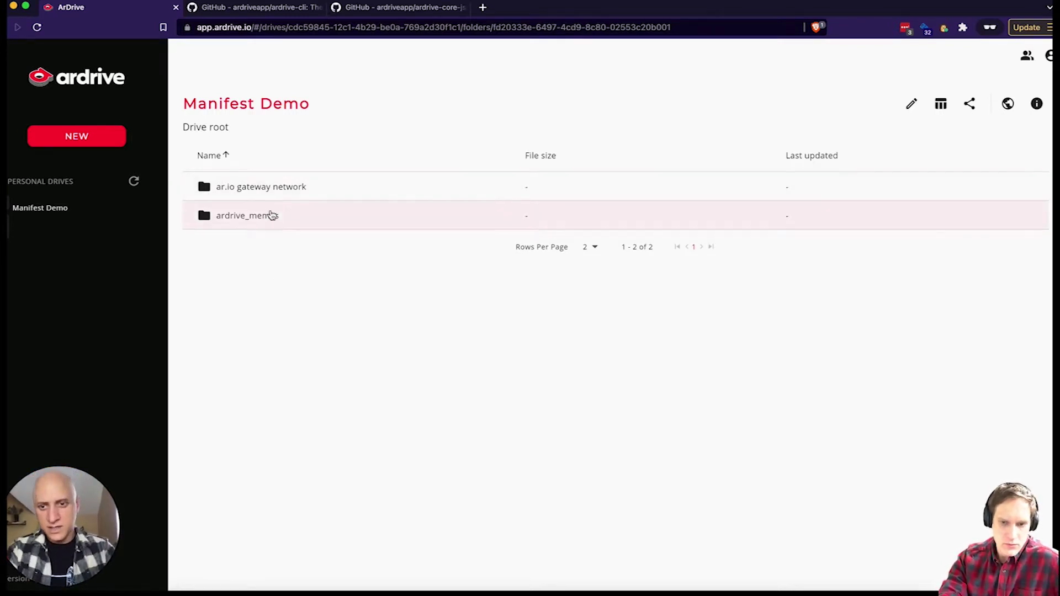
# Step: Open ardrive_memes and preview 1 calculator.png, anakin.JPG and car small.gif
pyautogui.doubleClick(269, 215)
pyautogui.scroll(-3, 362, 284)
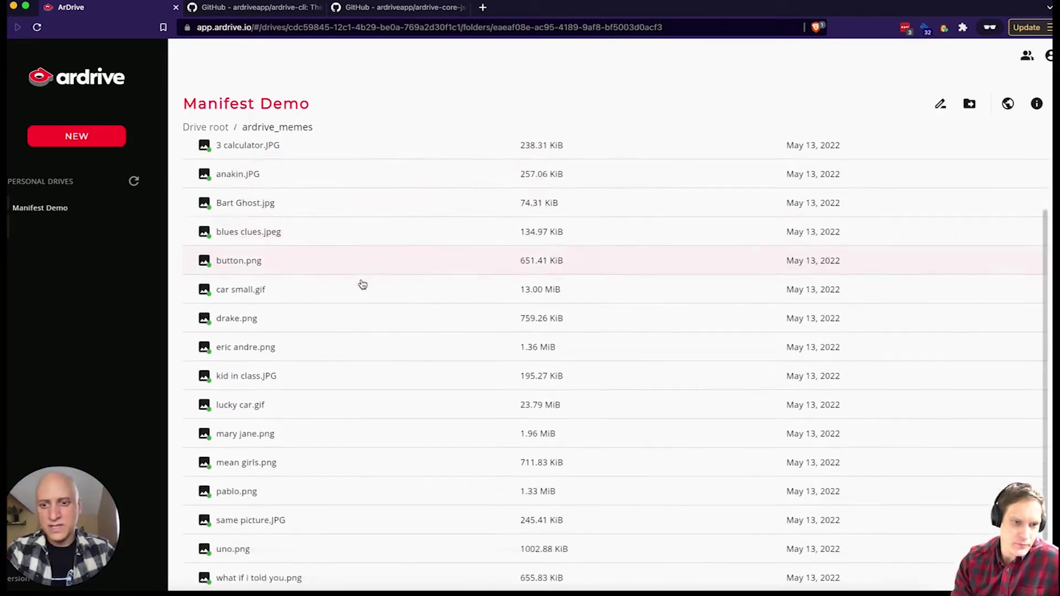
pyautogui.scroll(3, 362, 284)
pyautogui.click(284, 190)
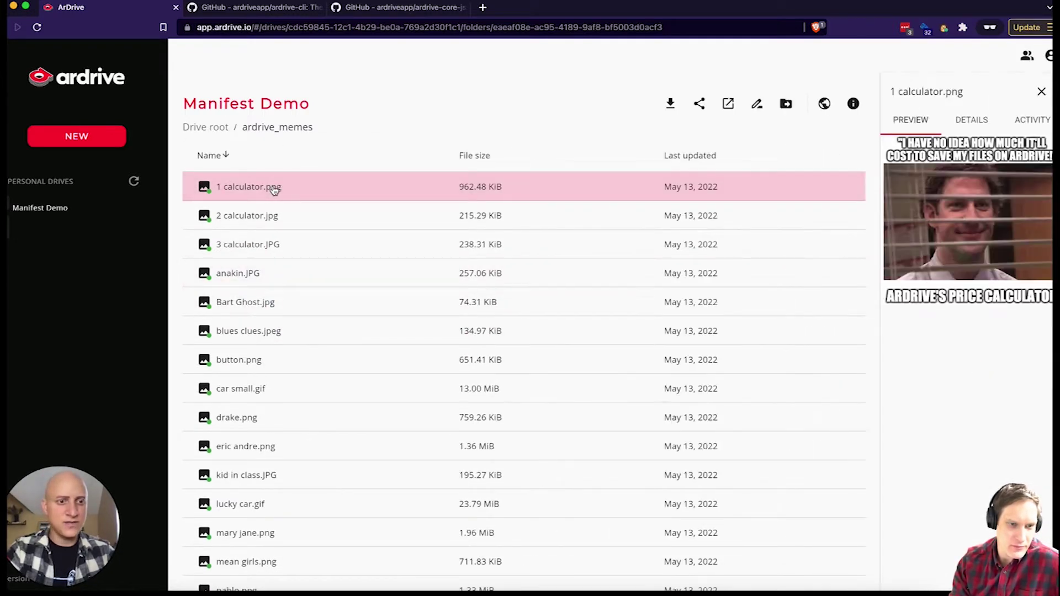
pyautogui.click(265, 275)
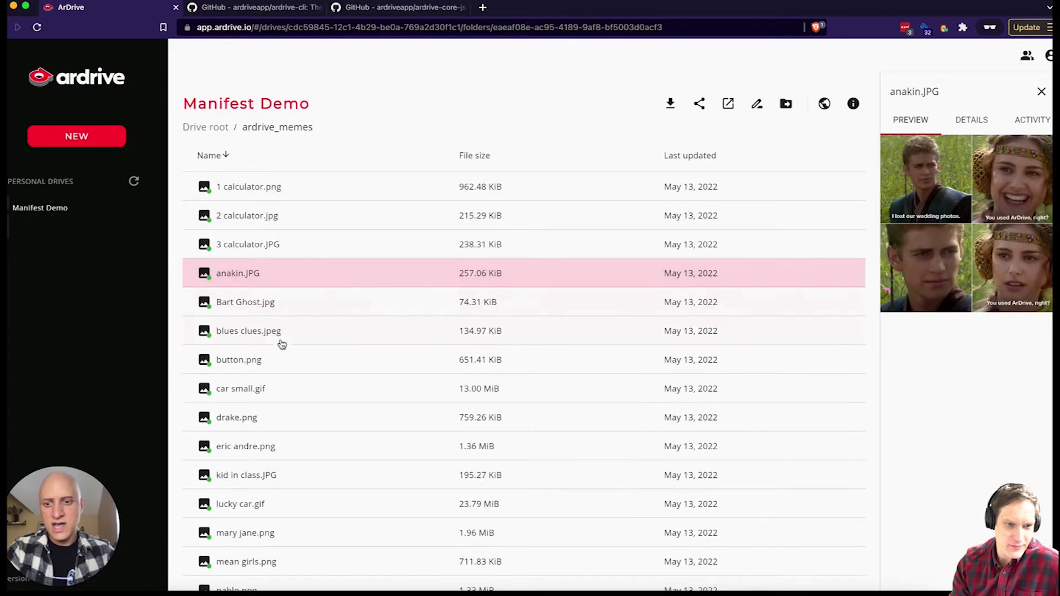
pyautogui.click(276, 390)
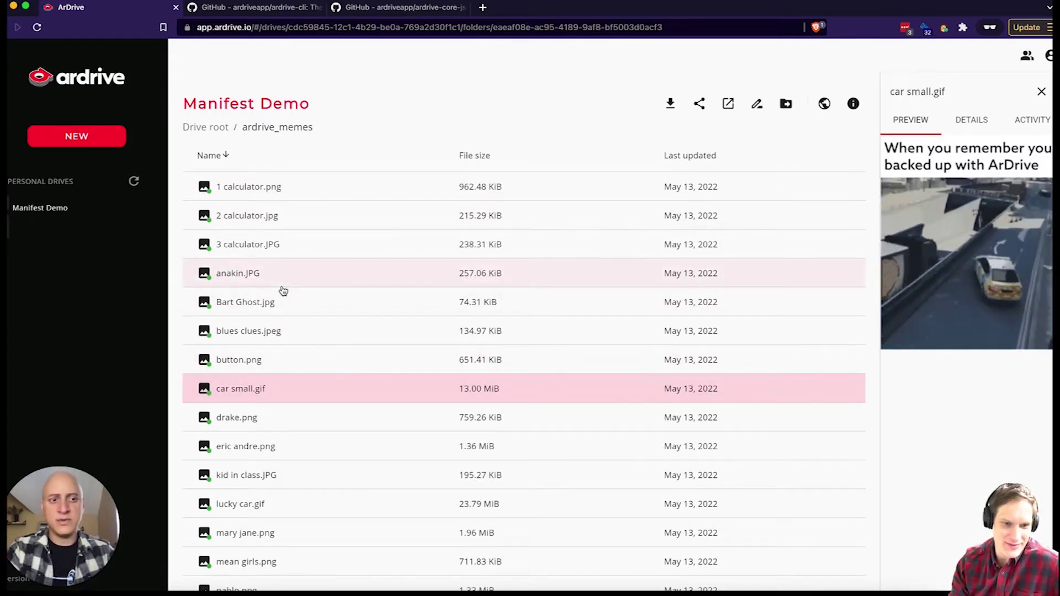
pyautogui.scroll(-5, 274, 272)
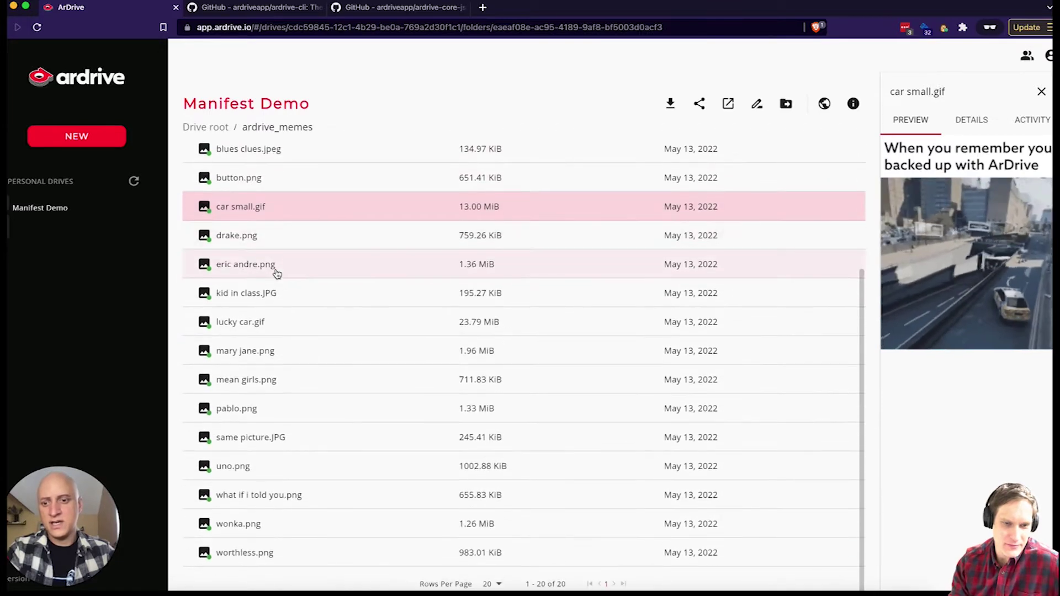
pyautogui.scroll(5, 276, 274)
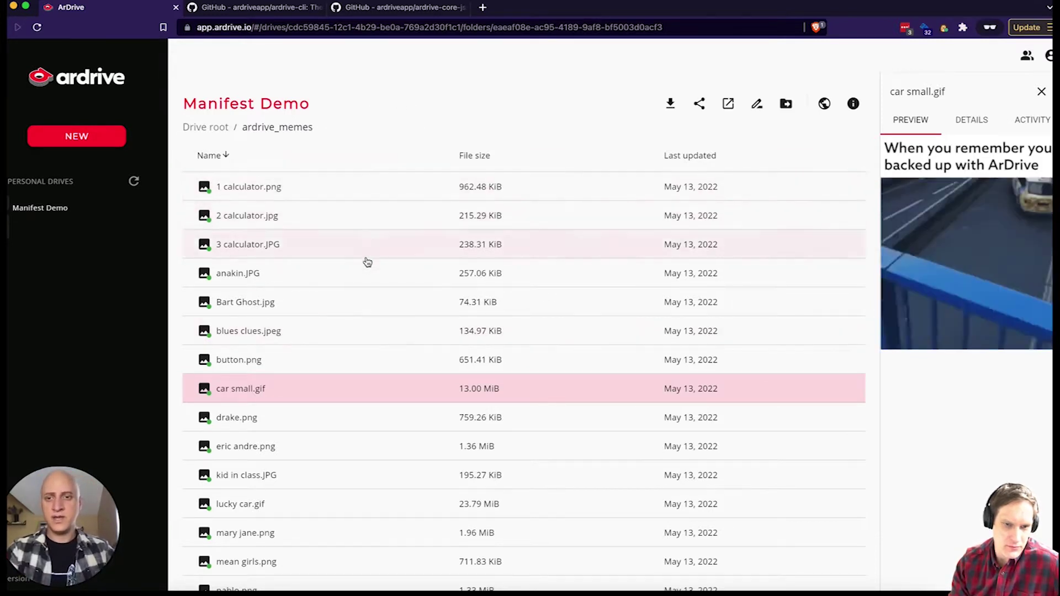
pyautogui.scroll(-3, 351, 320)
pyautogui.scroll(3, 351, 322)
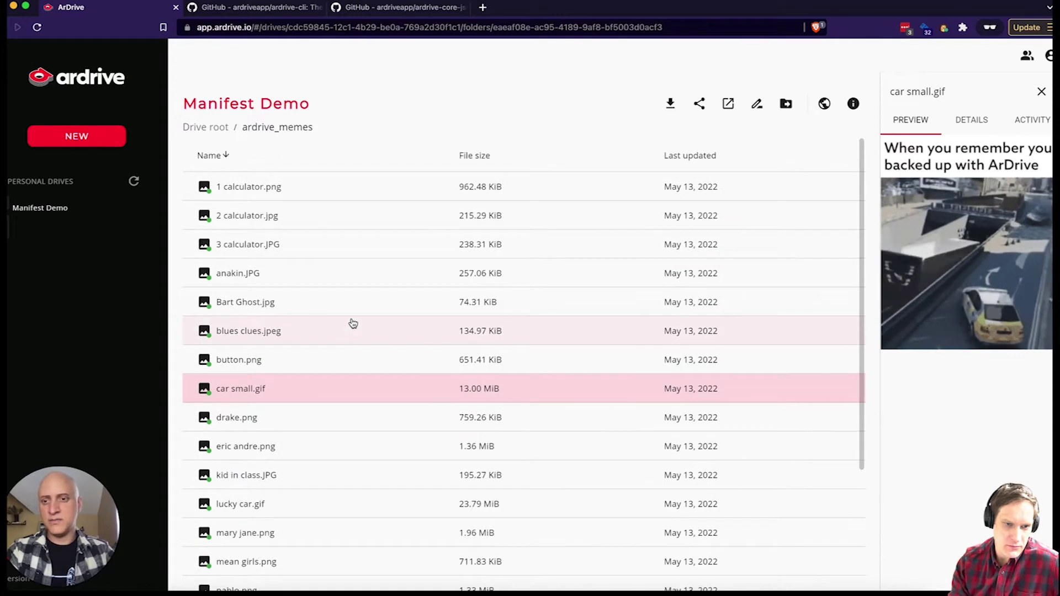
pyautogui.click(97, 142)
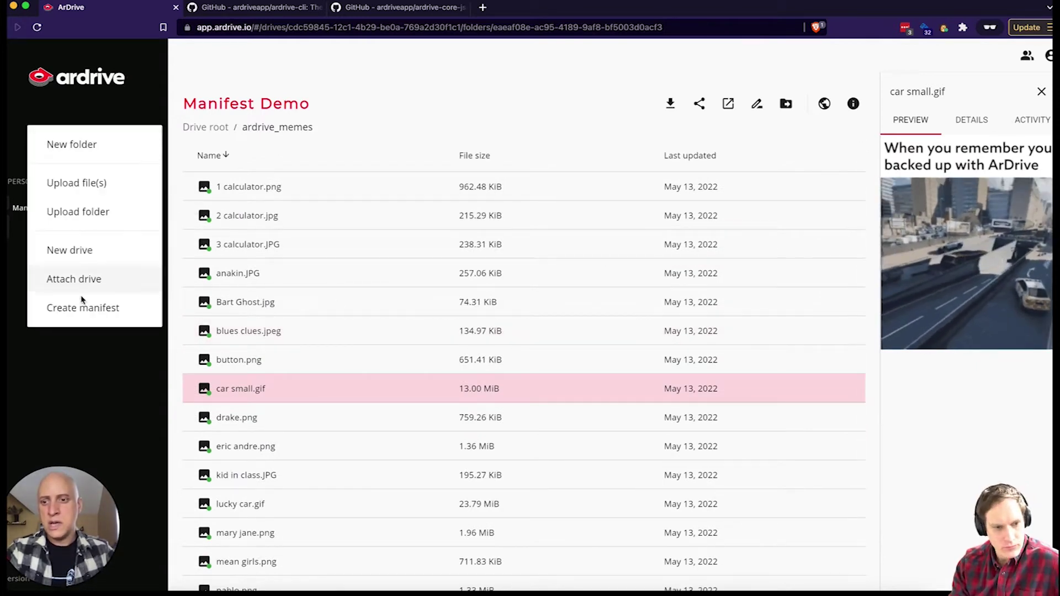
# Step: Create a manifest named 'Web Manifest' inside ardrive_memes and confirm its upload cost
pyautogui.click(82, 309)
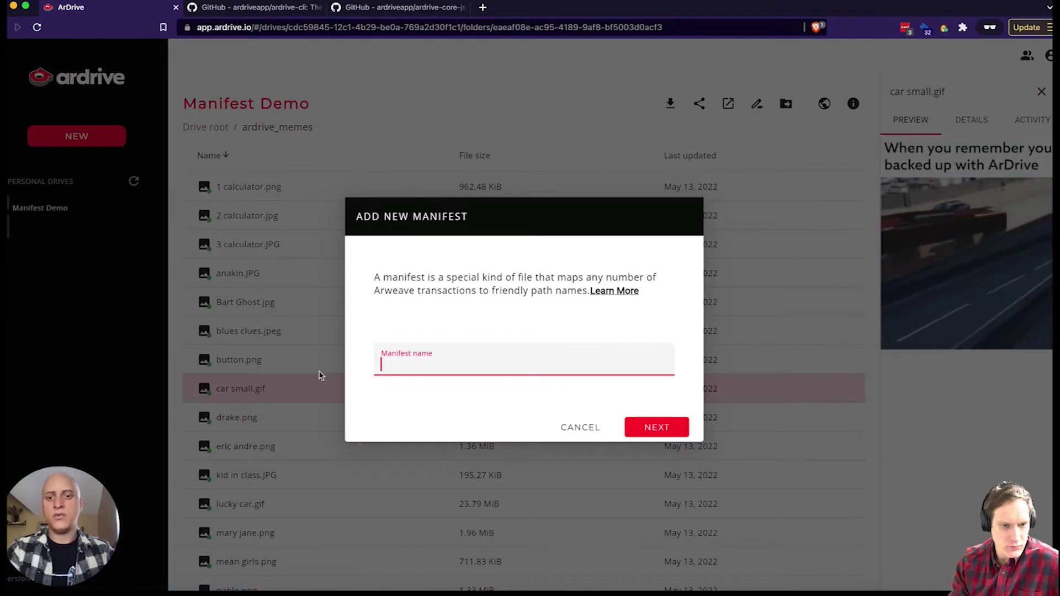
pyautogui.write('Web Manifest')
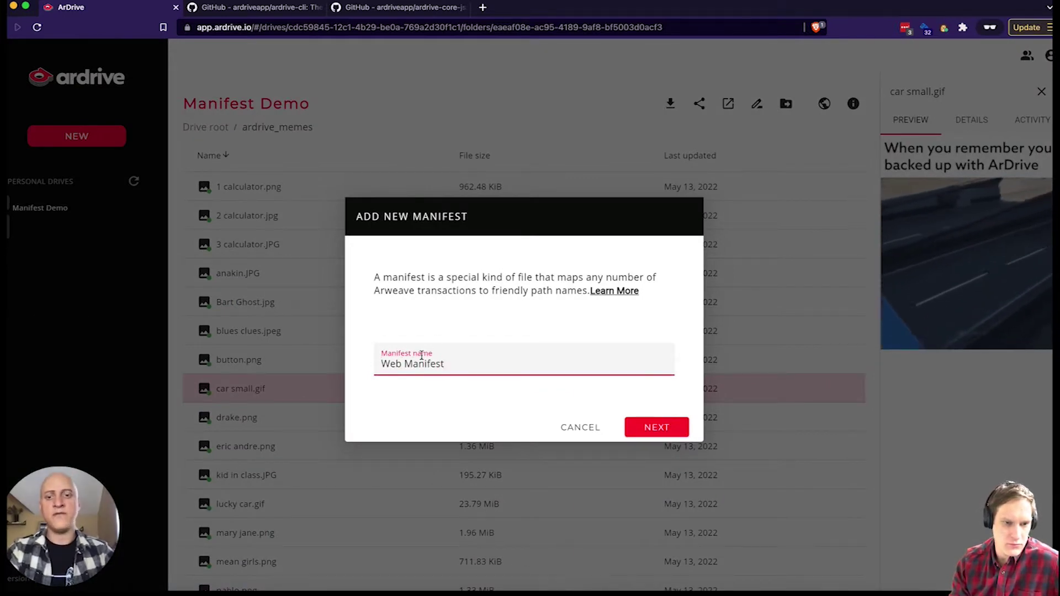
pyautogui.click(652, 431)
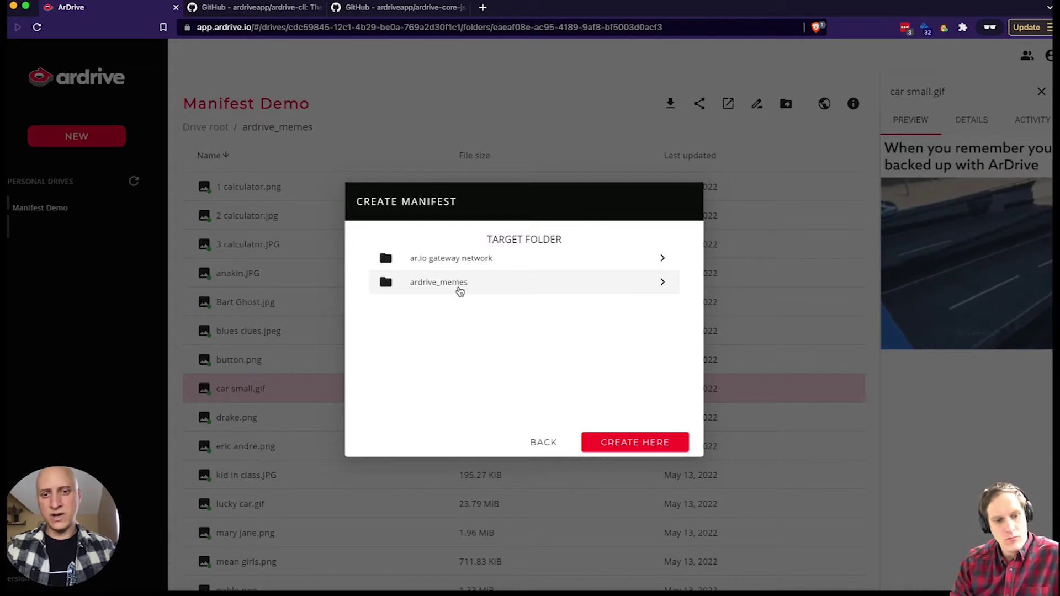
pyautogui.click(459, 290)
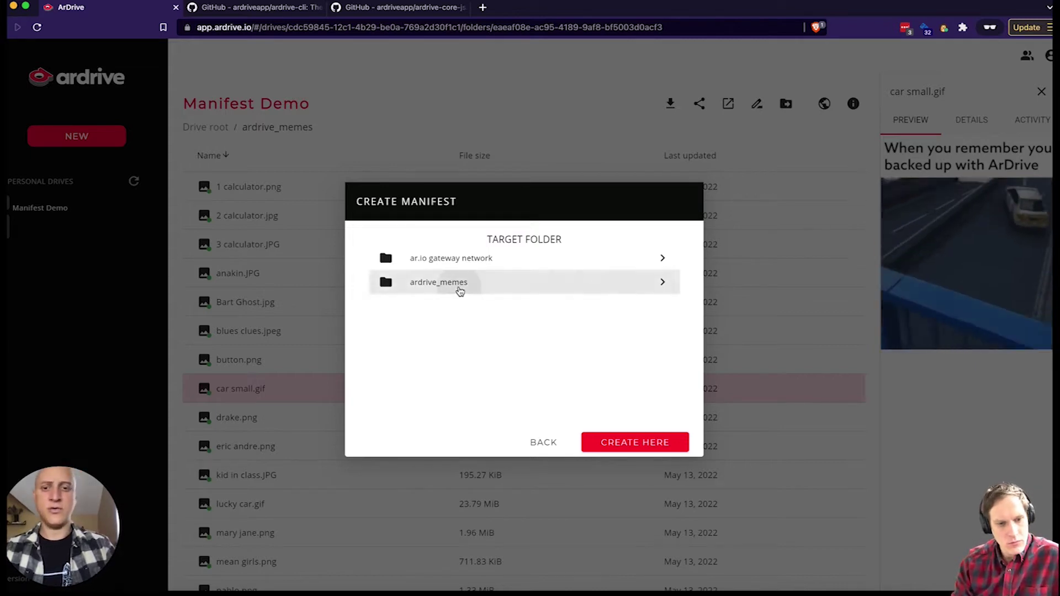
pyautogui.click(626, 447)
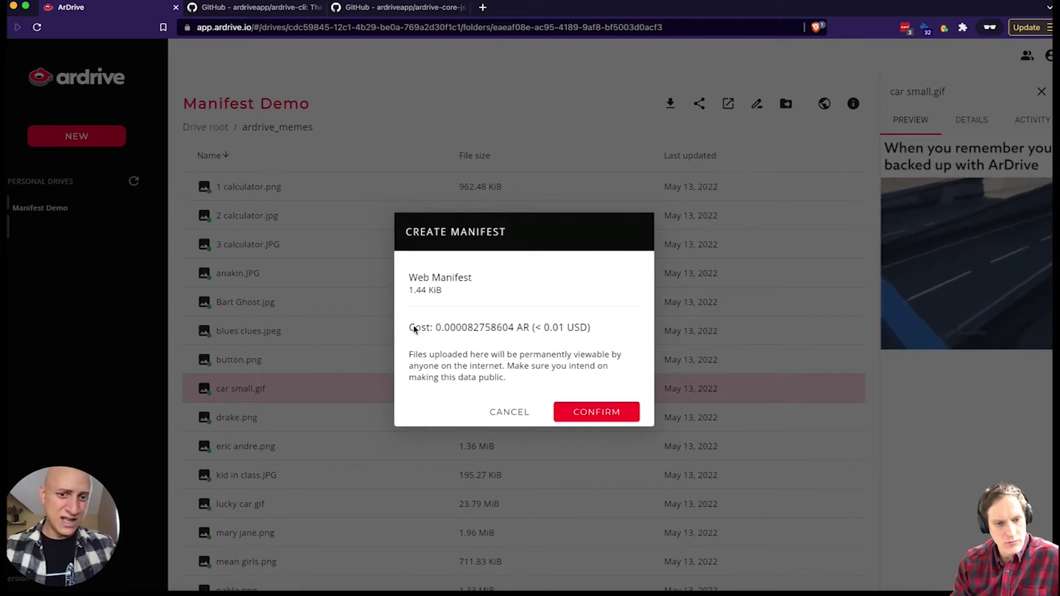
pyautogui.click(592, 411)
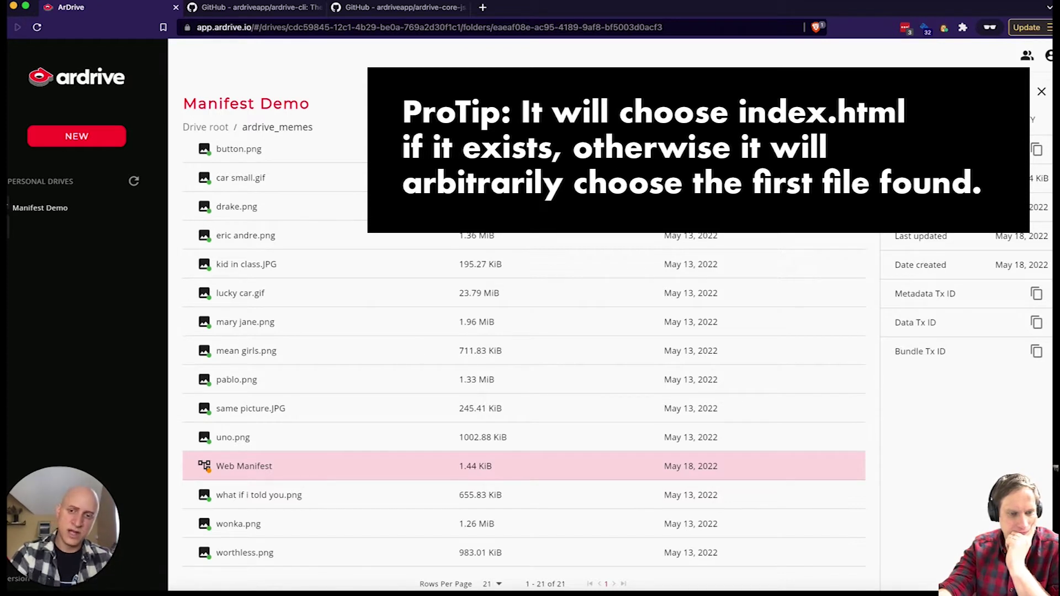
# Step: Find the uploaded Web Manifest in the file list and open it in a new tab
pyautogui.scroll(5, 419, 237)
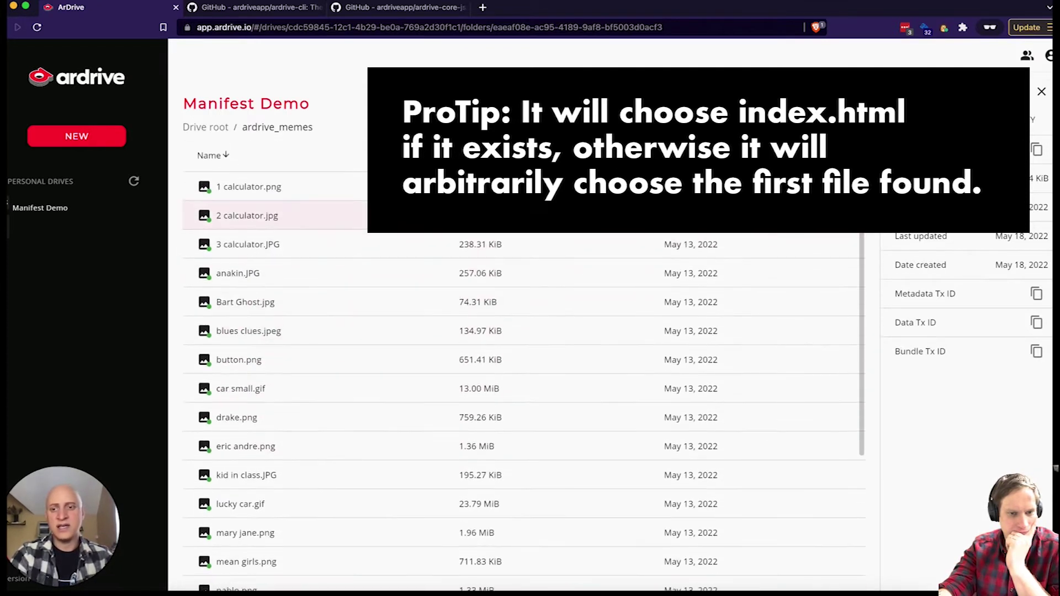
pyautogui.scroll(-5, 420, 359)
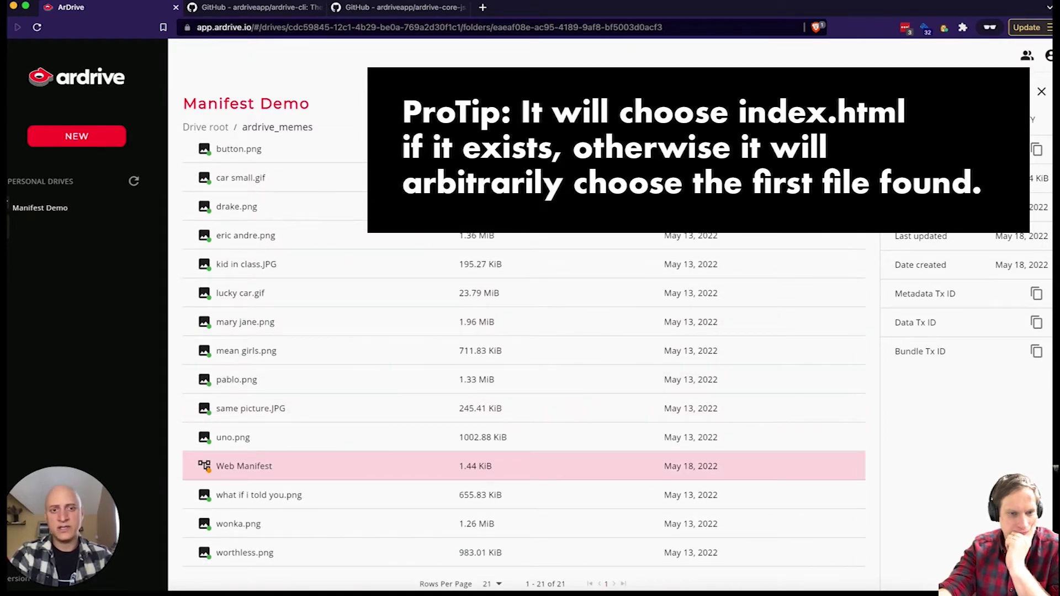
pyautogui.click(371, 257)
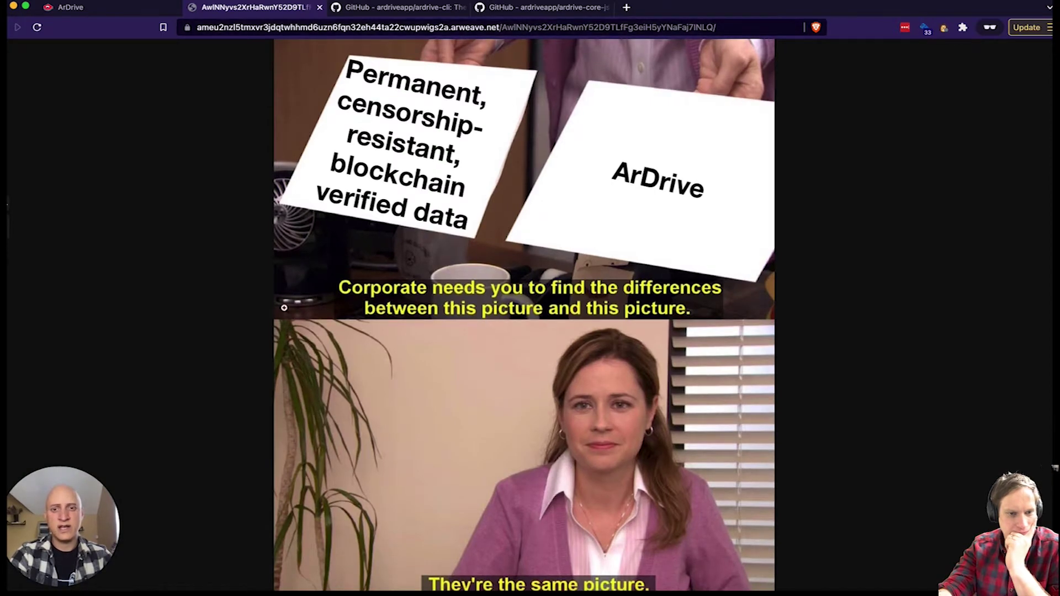
# Step: Load anakin.JPG by its file name at the end of the manifest URL
pyautogui.click(68, 9)
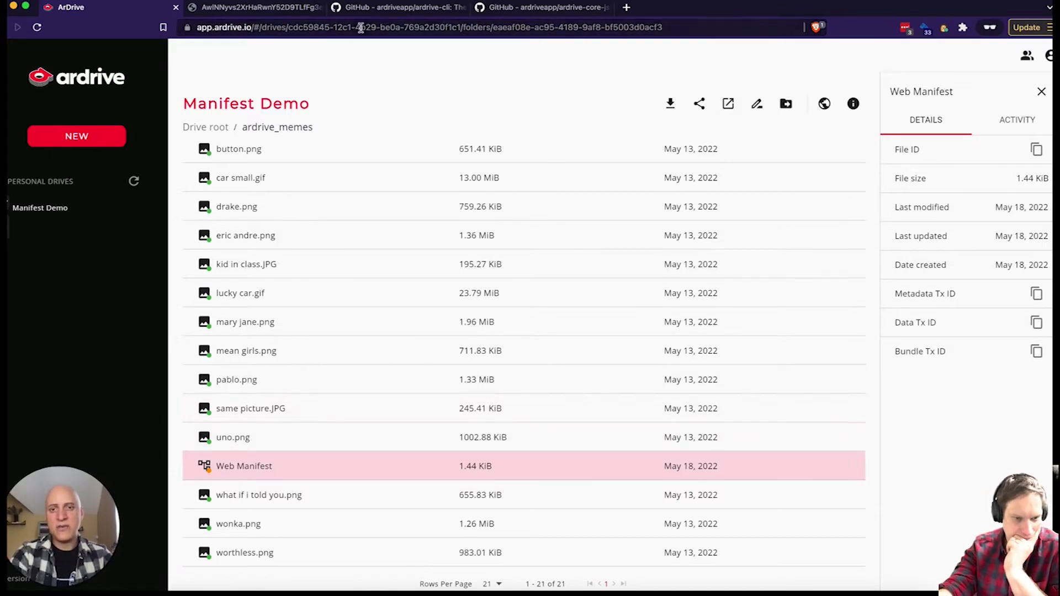
pyautogui.click(249, 7)
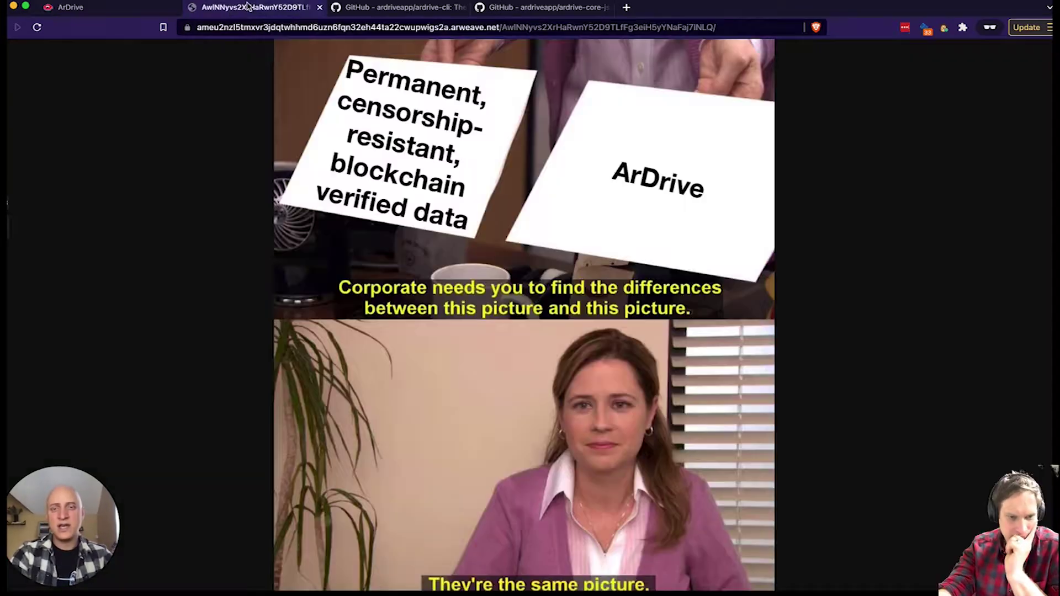
pyautogui.doubleClick(544, 28)
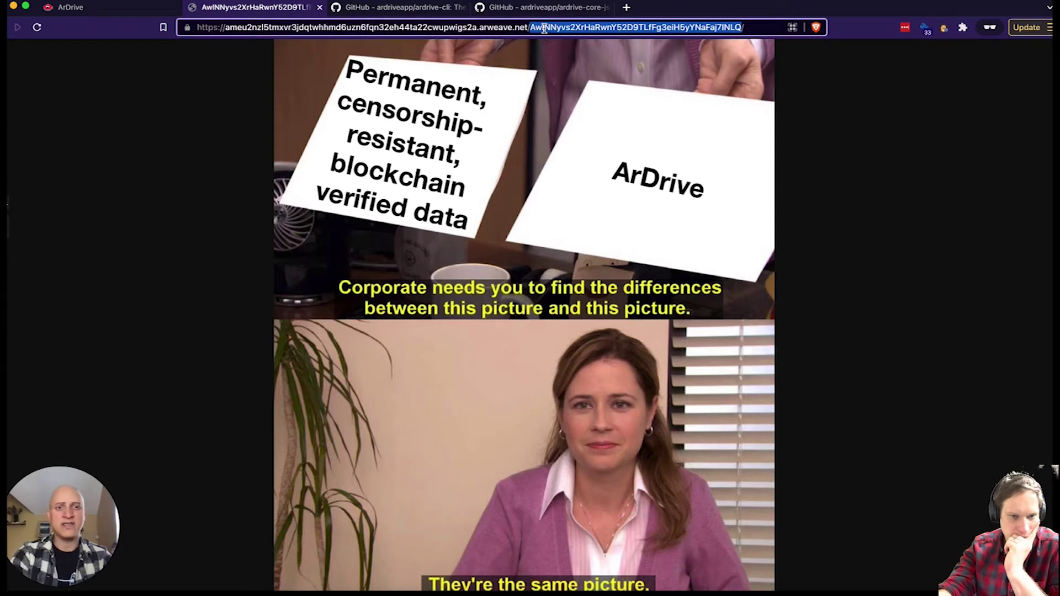
pyautogui.press('End')
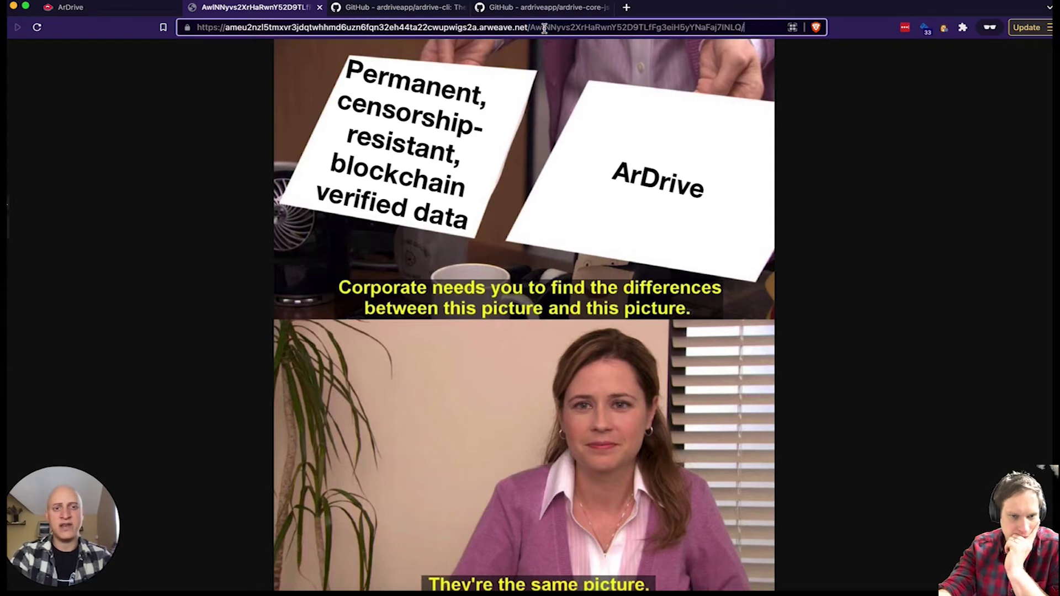
pyautogui.click(122, 7)
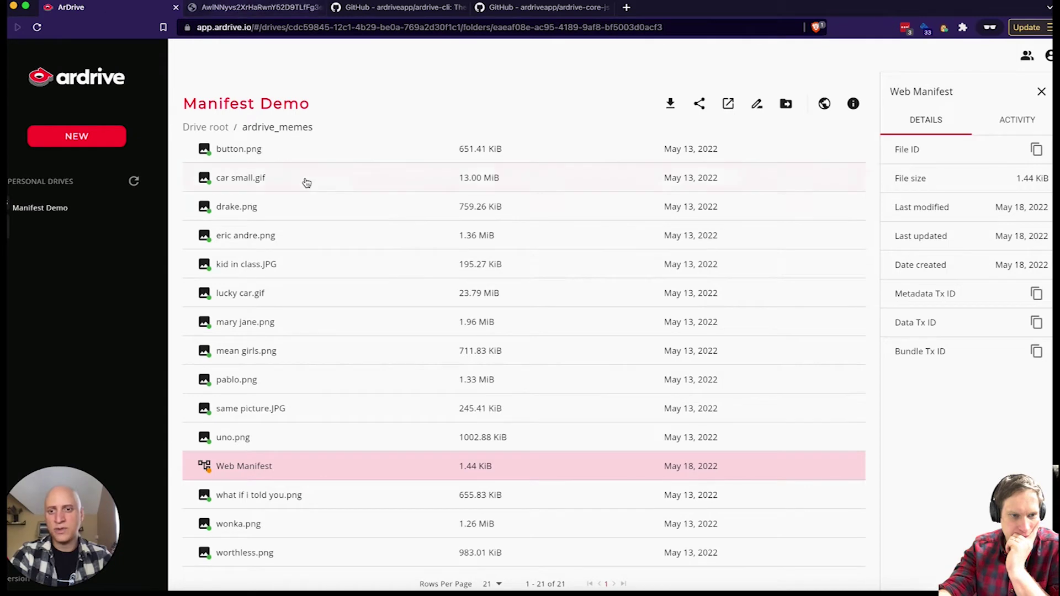
pyautogui.scroll(5, 303, 182)
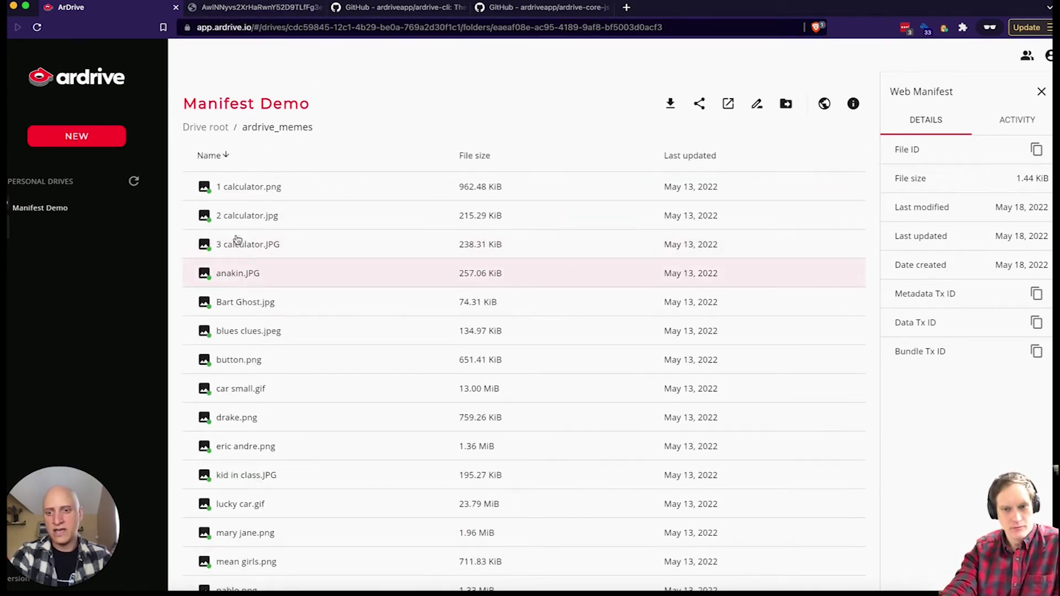
pyautogui.click(257, 7)
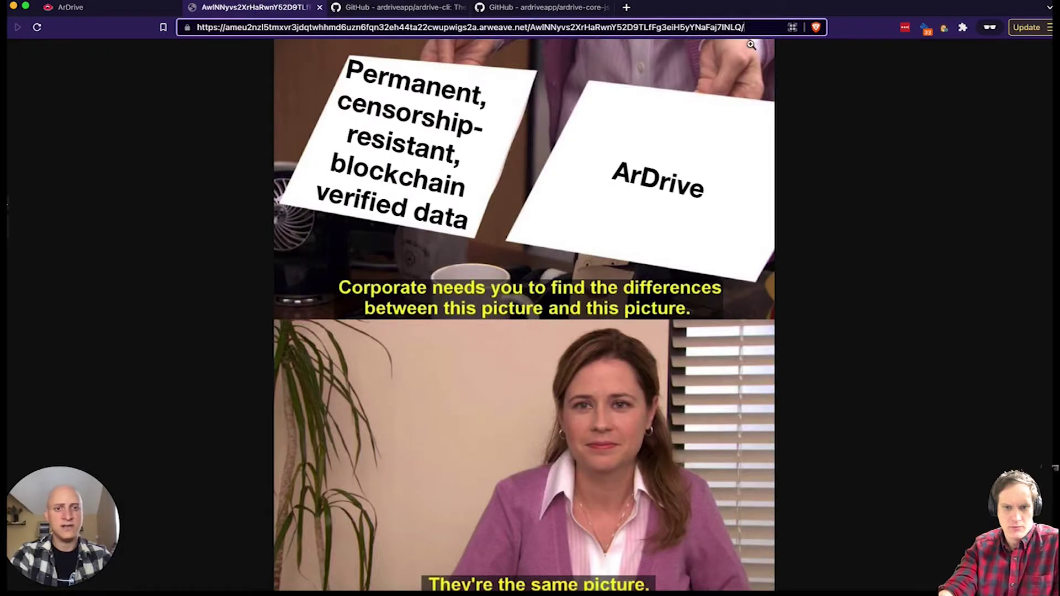
pyautogui.write('anakin.')
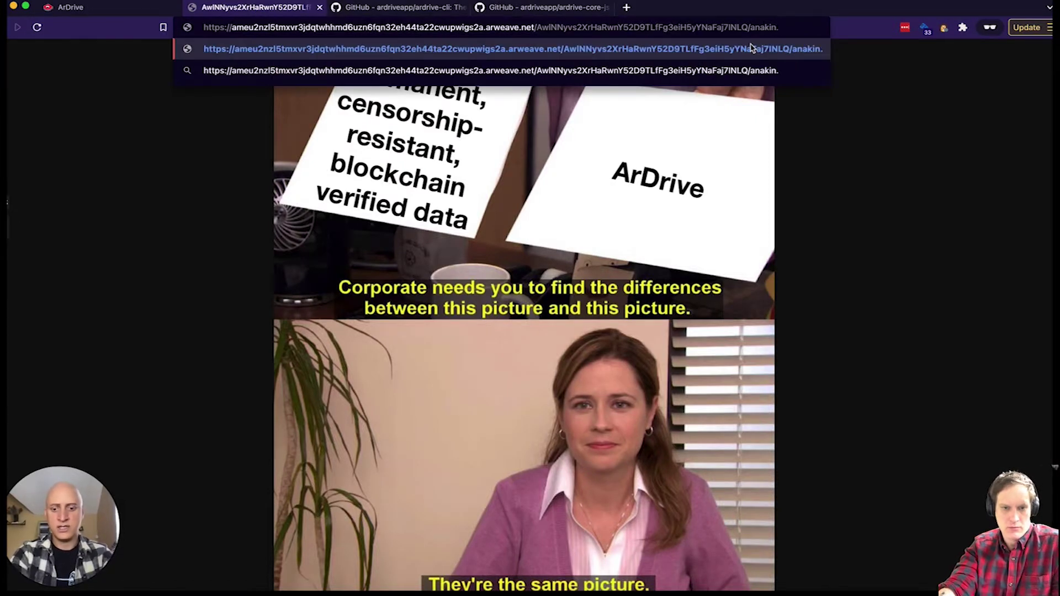
pyautogui.write('JPG')
pyautogui.press('Return')
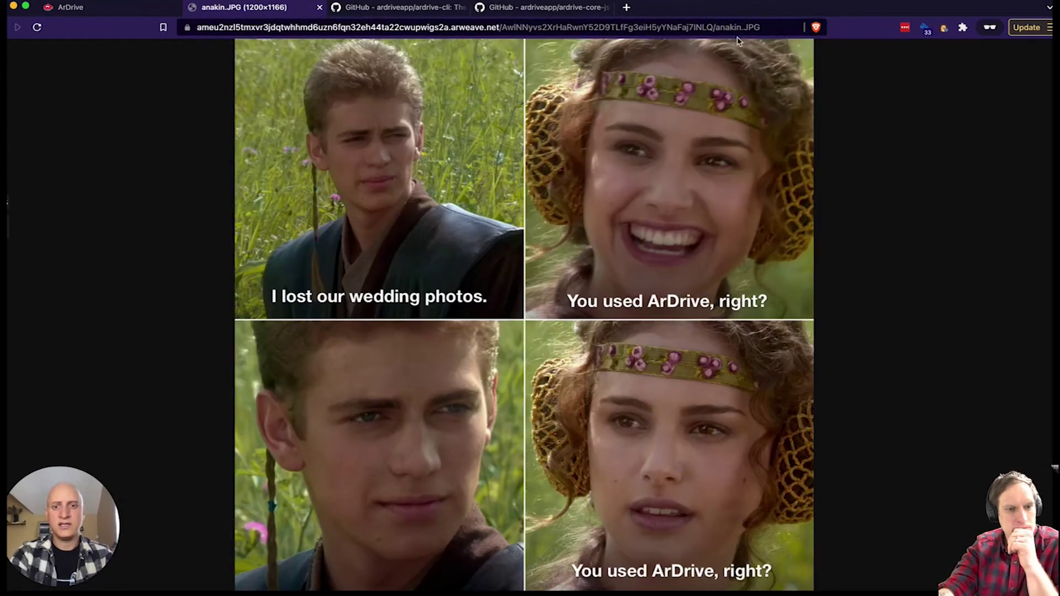
# Step: Swap the file name in the address to load button.png, then drake.png
pyautogui.click(75, 7)
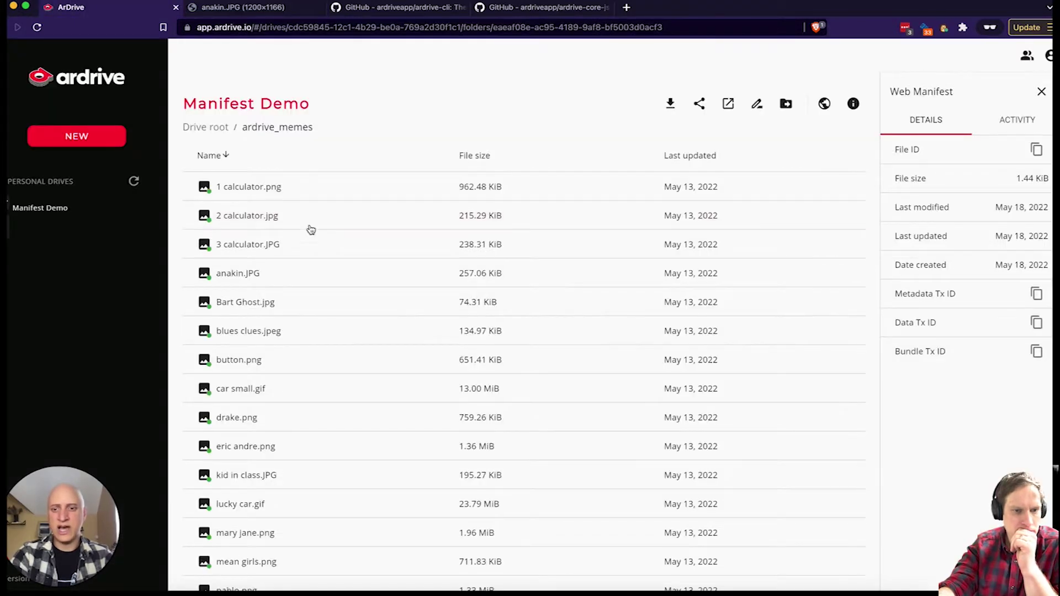
pyautogui.click(260, 6)
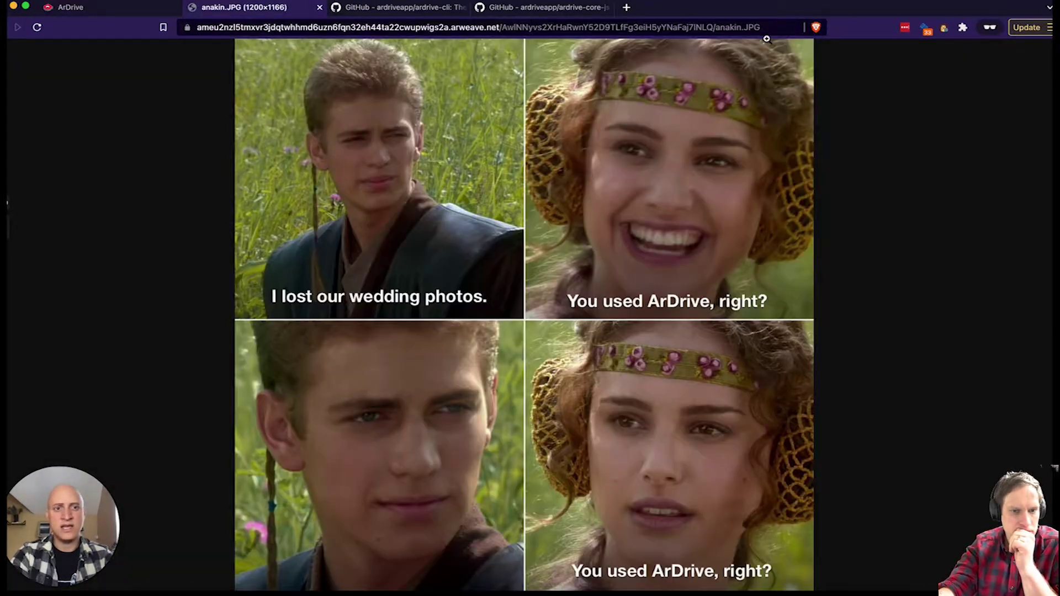
pyautogui.doubleClick(717, 27)
pyautogui.write('button')
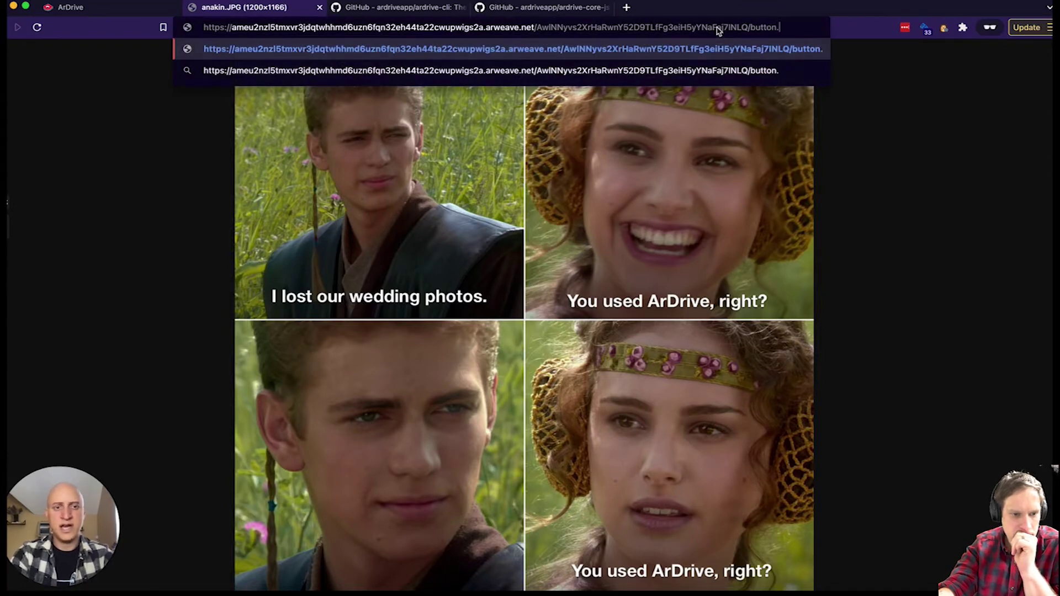
pyautogui.write('.png')
pyautogui.press('Return')
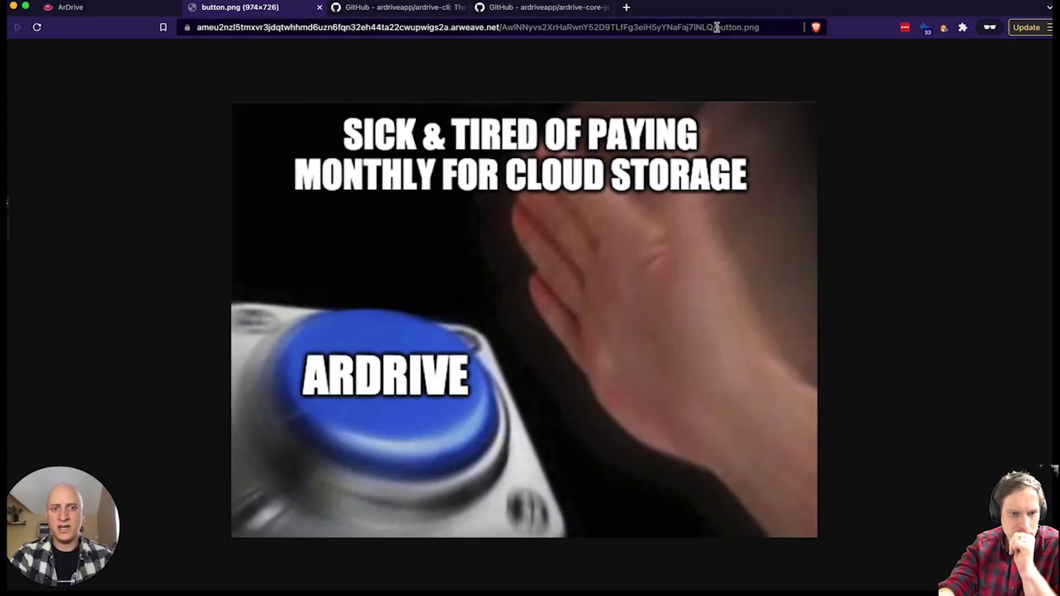
pyautogui.doubleClick(720, 27)
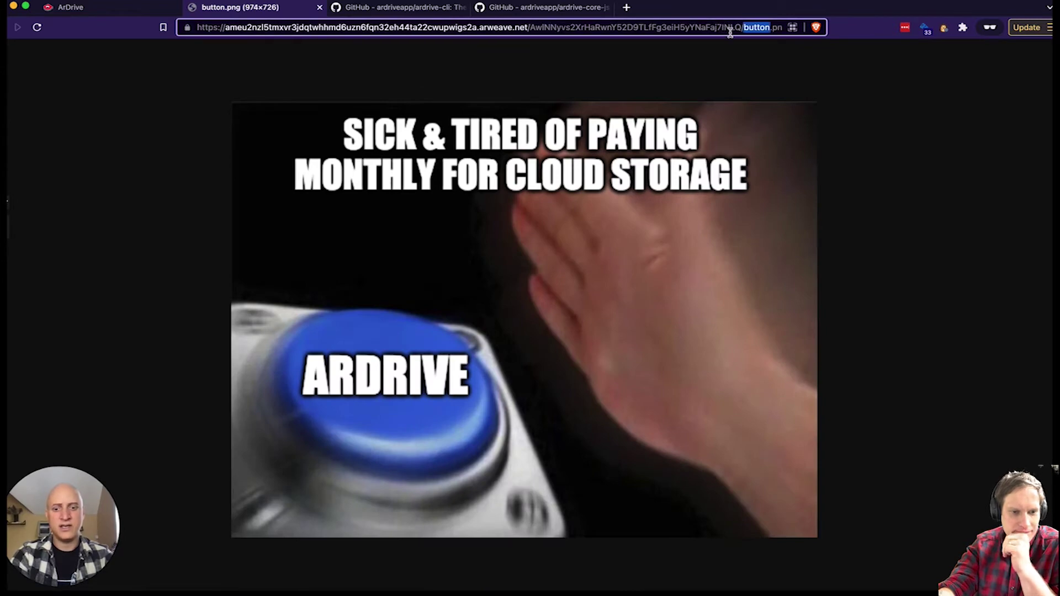
pyautogui.write('drake')
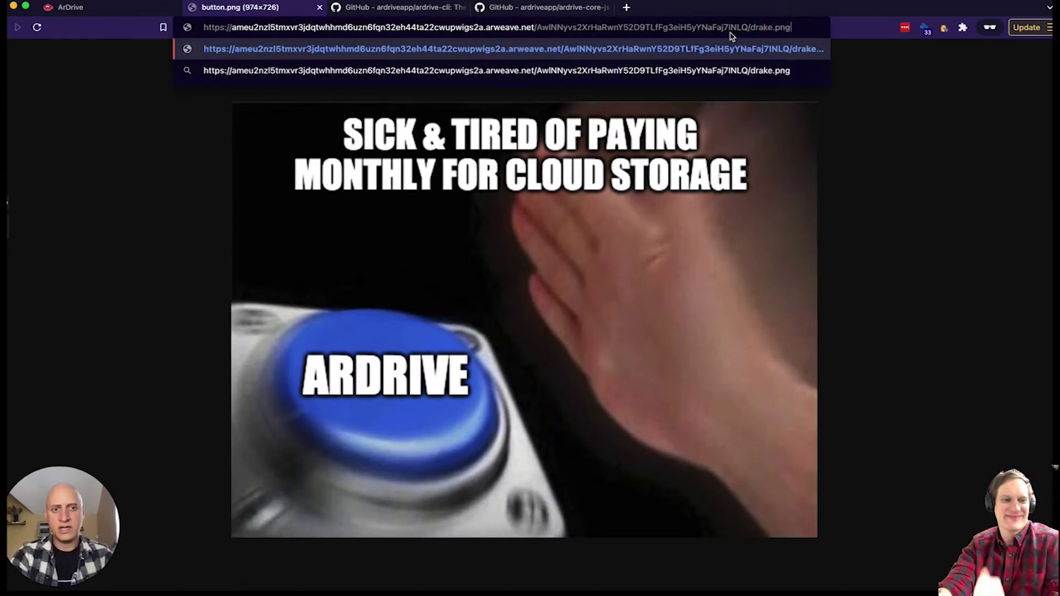
pyautogui.press('Return')
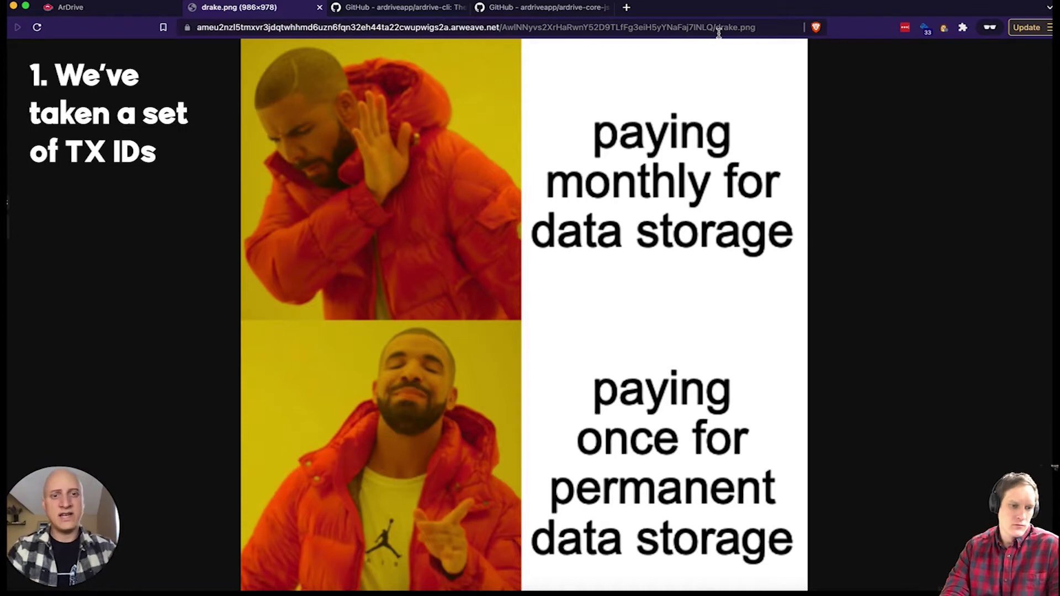
# Step: Mark the drake.png file name after the manifest ID, then return to the ArDrive file list
pyautogui.click(704, 28)
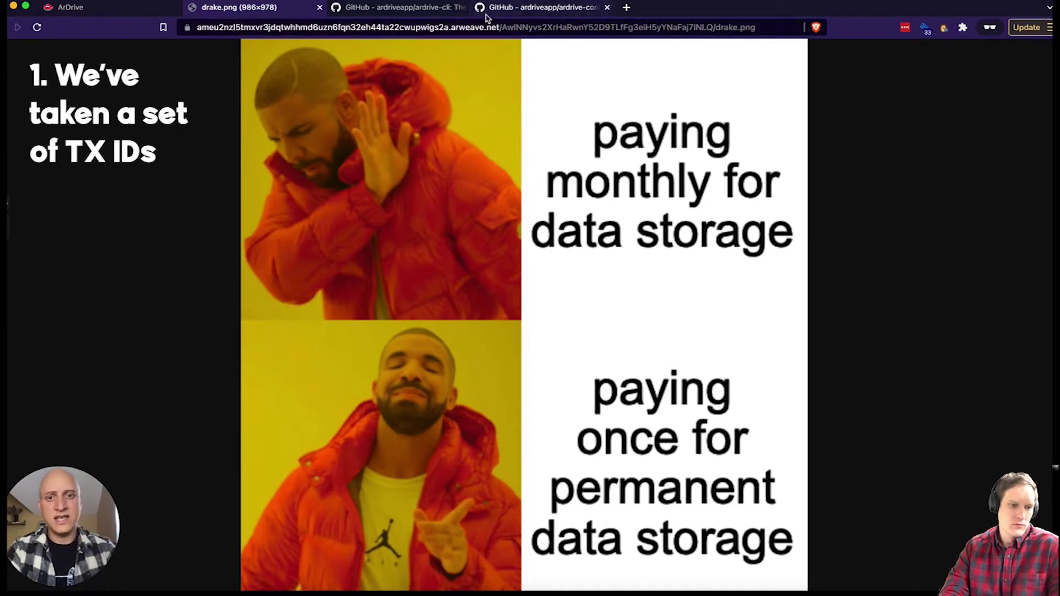
pyautogui.doubleClick(688, 27)
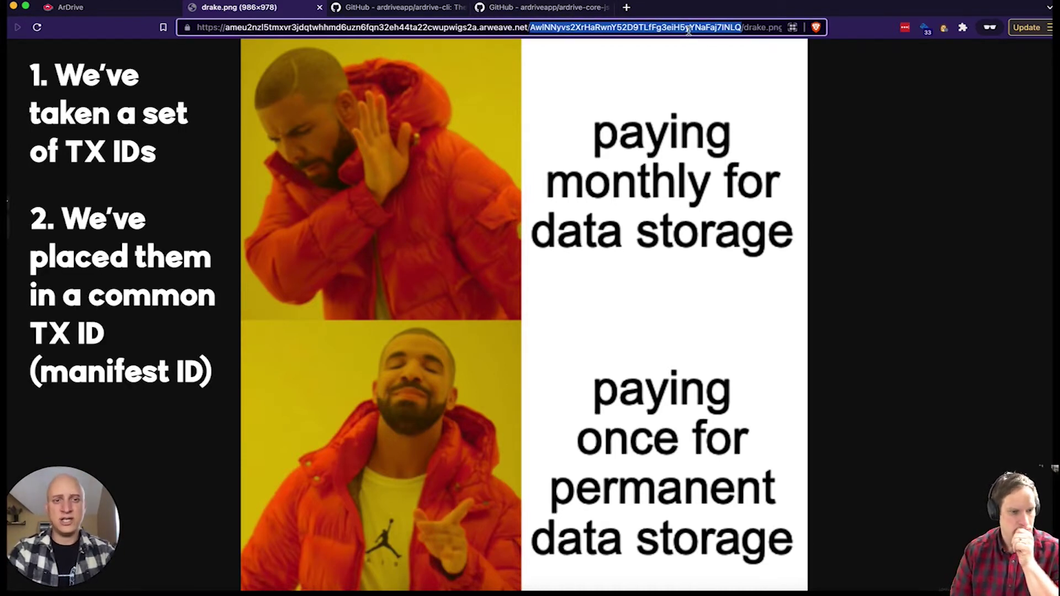
pyautogui.press('Right')
pyautogui.hotkey('shift', 'End')
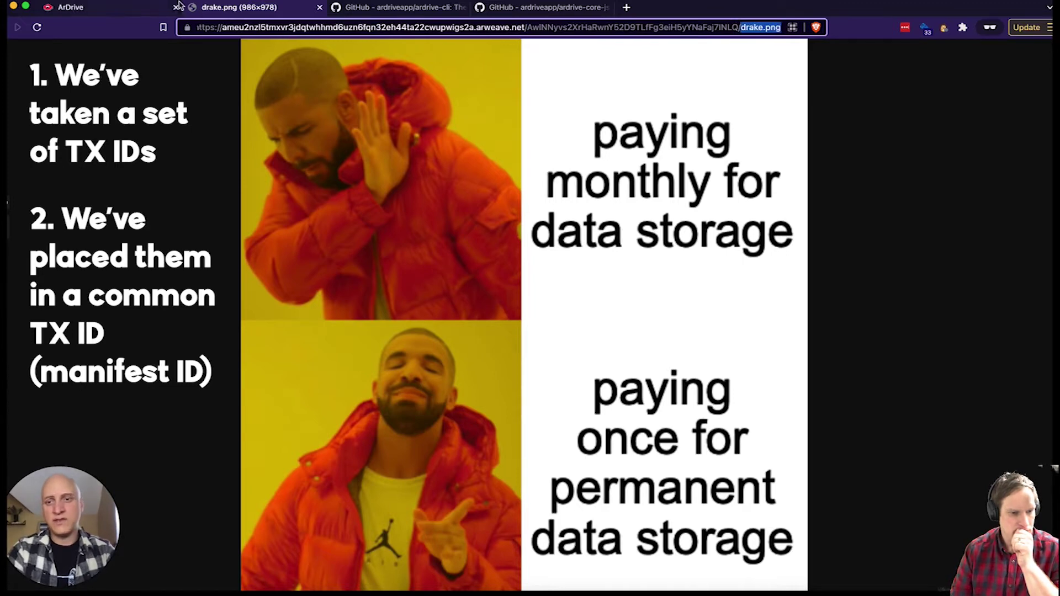
pyautogui.click(116, 9)
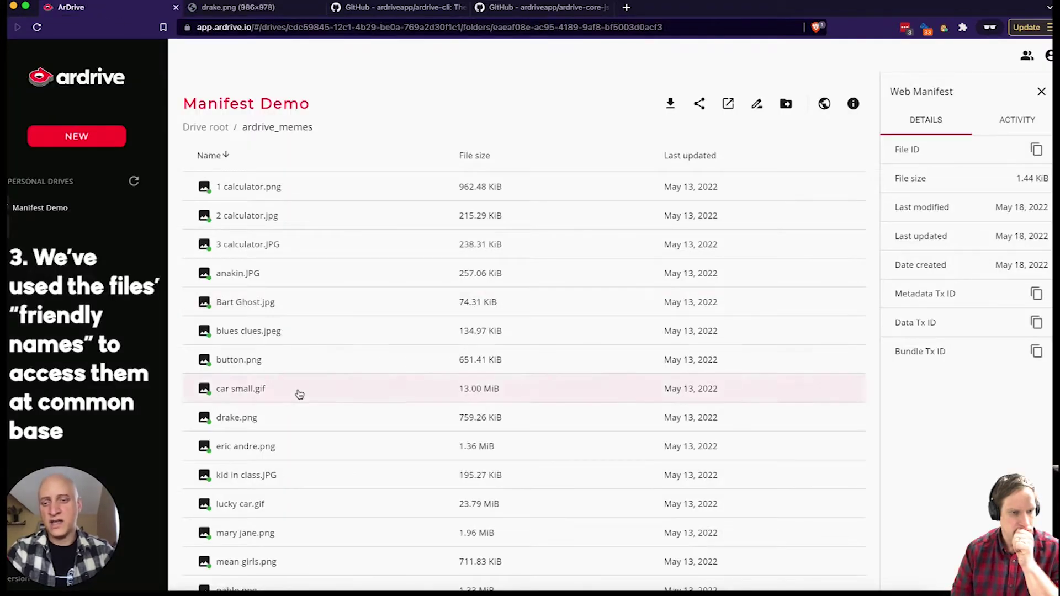
pyautogui.scroll(-4, 296, 391)
pyautogui.scroll(4, 296, 166)
pyautogui.click(308, 133)
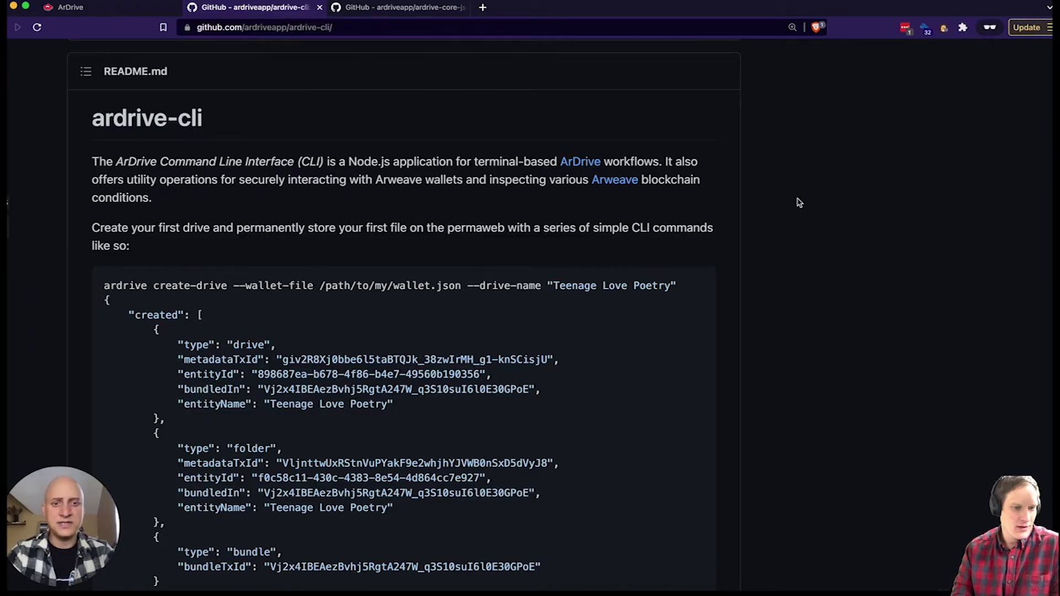
pyautogui.scroll(2, 782, 185)
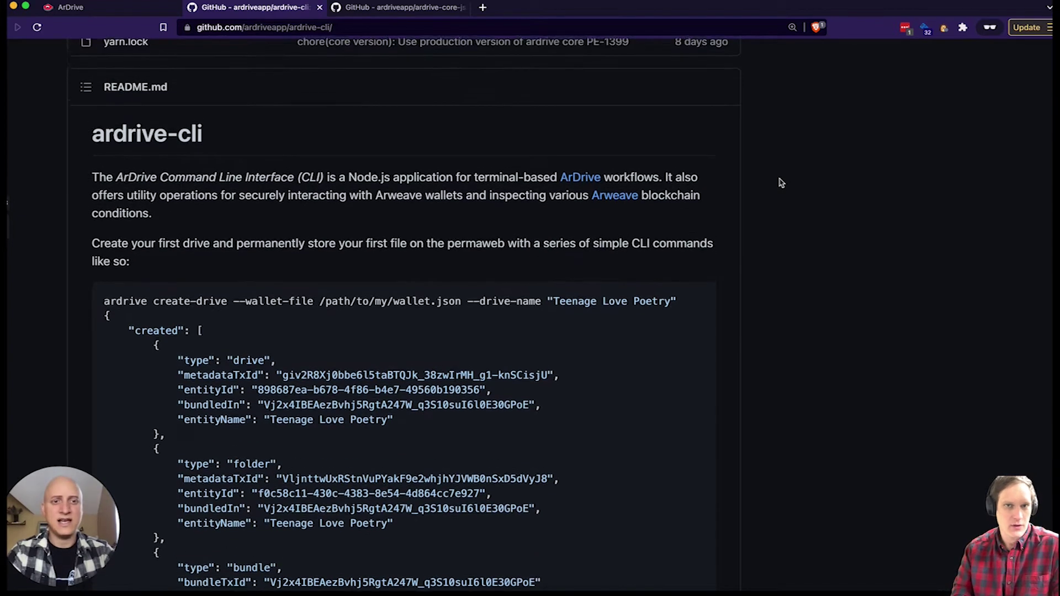
pyautogui.scroll(-2, 782, 183)
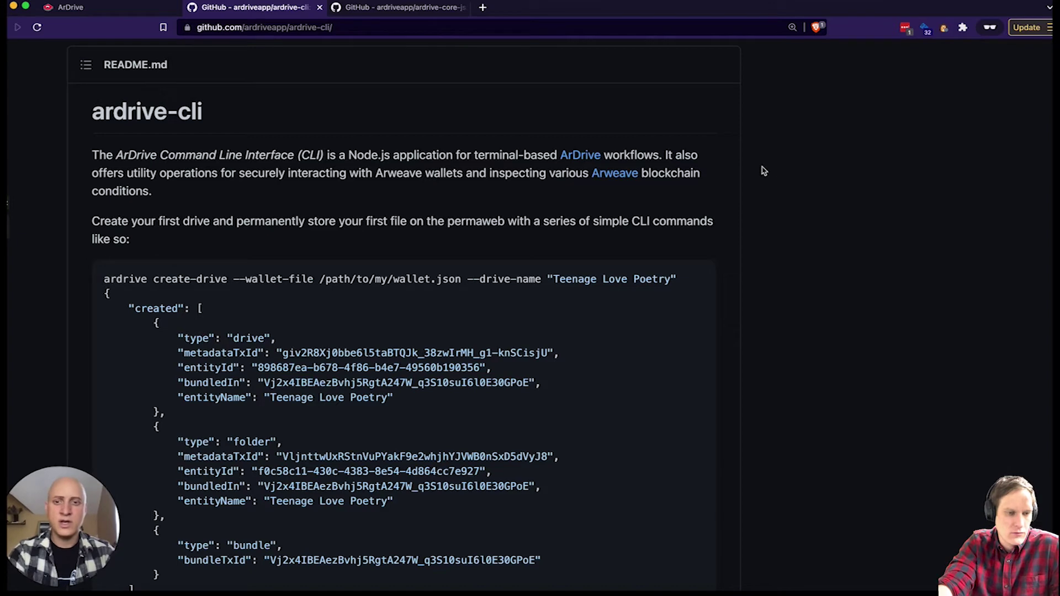
pyautogui.scroll(-5, 355, 206)
pyautogui.scroll(4, 358, 206)
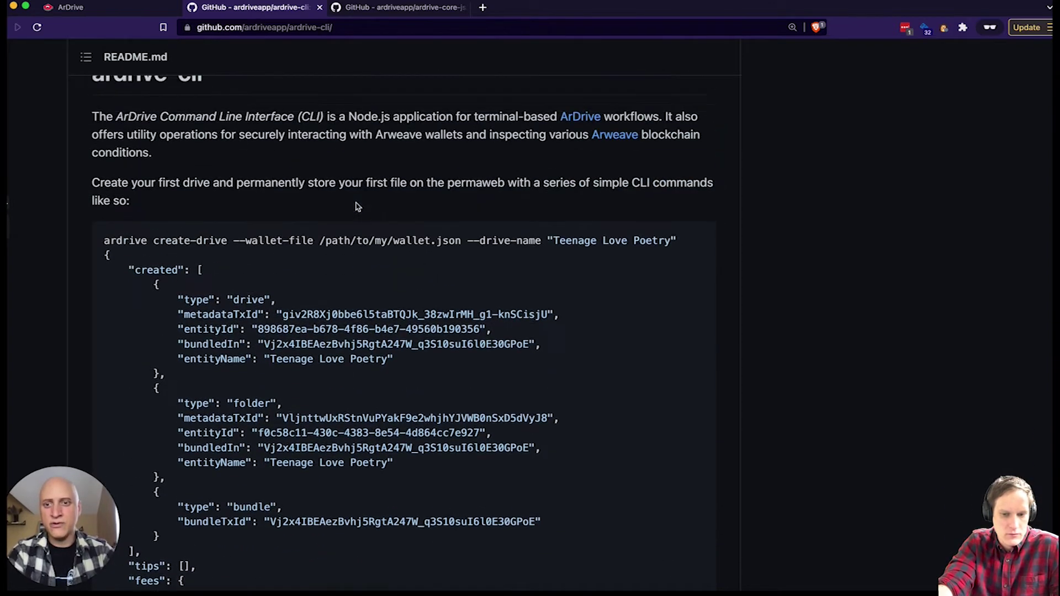
pyautogui.scroll(-1, 357, 206)
pyautogui.scroll(2, 356, 206)
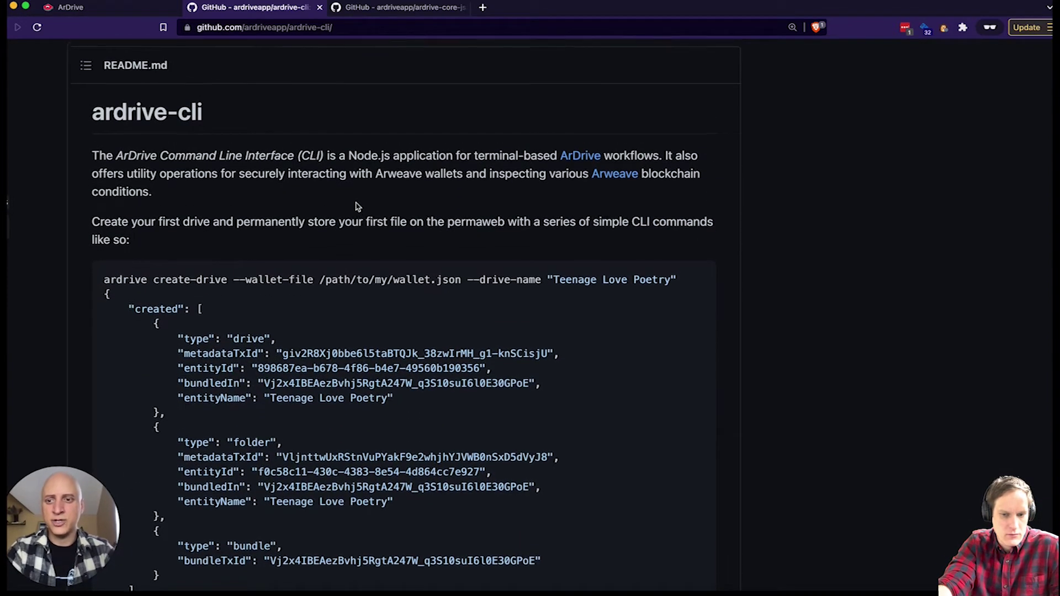
pyautogui.scroll(1, 356, 206)
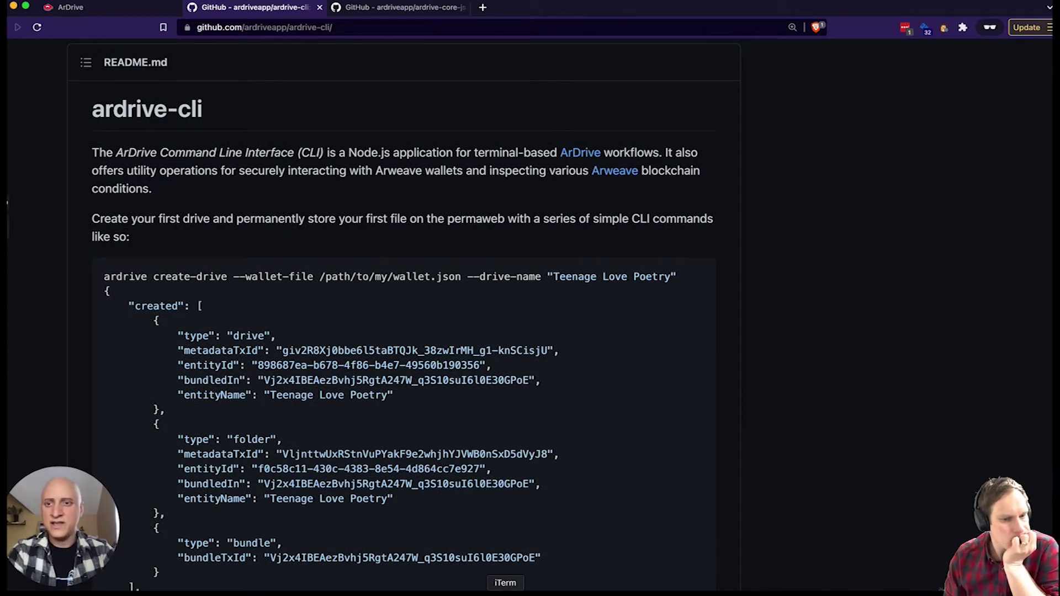
pyautogui.click(505, 593)
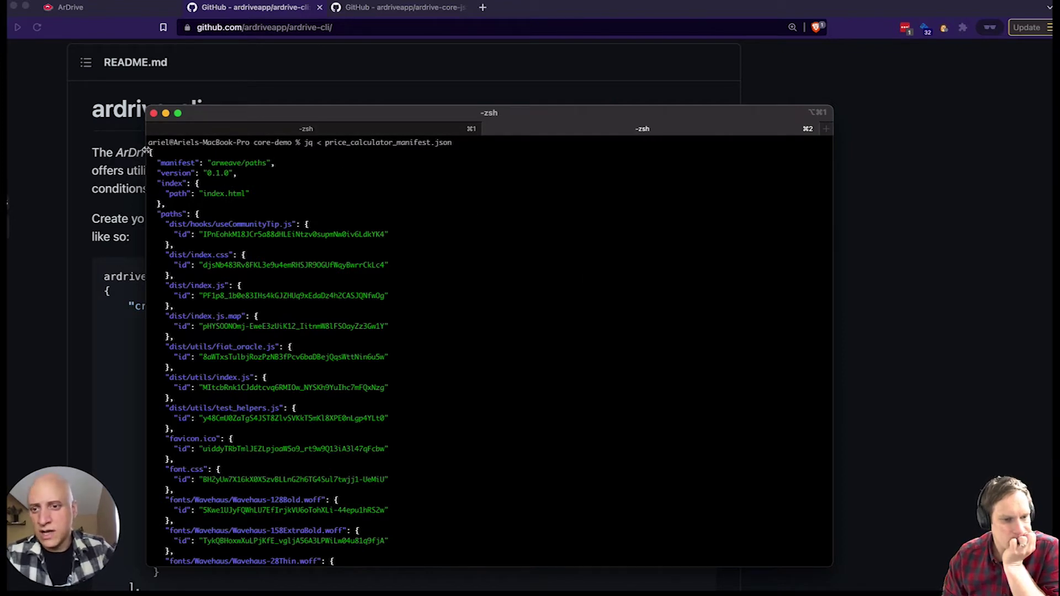
# Step: Highlight the top of the manifest JSON output and its index entry
pyautogui.moveTo(148, 150); pyautogui.dragTo(381, 470)
pyautogui.click(378, 263)
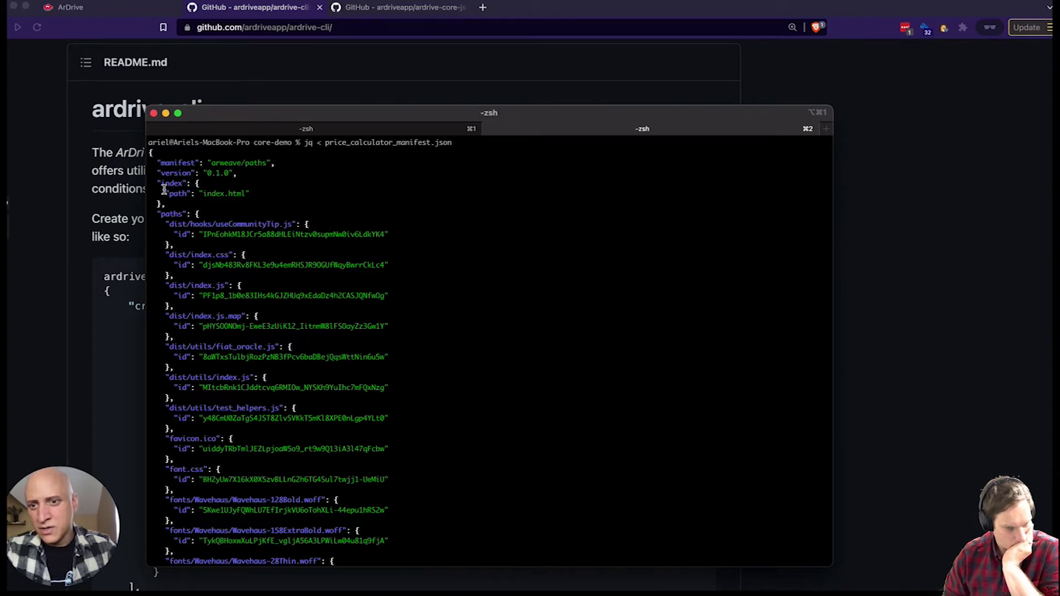
pyautogui.moveTo(159, 184)
pyautogui.mouseDown()
pyautogui.moveTo(173, 203)
pyautogui.moveTo(150, 182)
pyautogui.mouseUp()
pyautogui.click(176, 204)
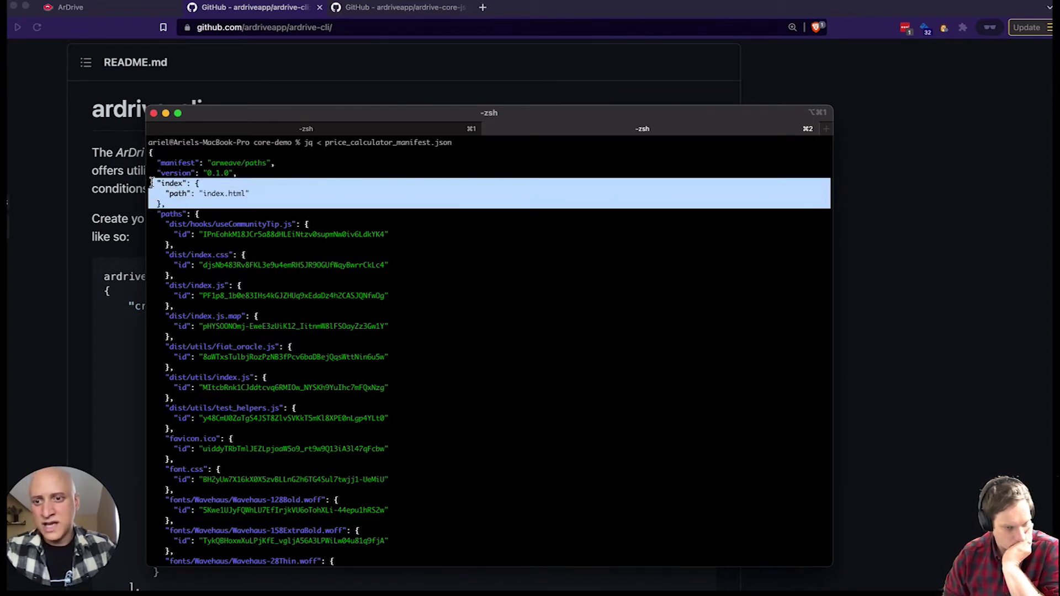
pyautogui.click(217, 197)
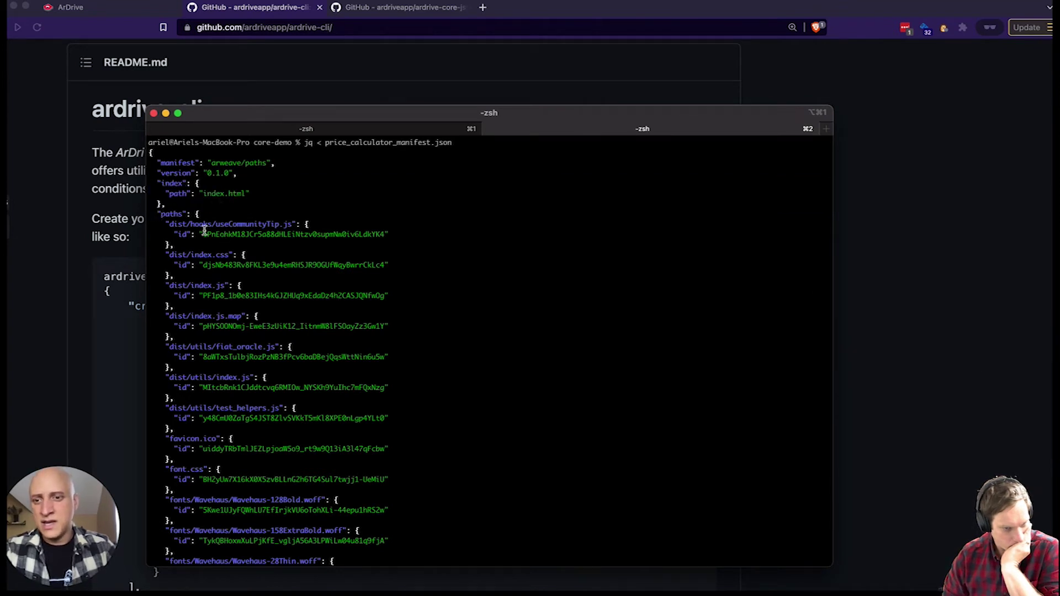
# Step: Point out the ids for dist/hooks/useCommunityTip.js, dist/index.css and dist/index.js
pyautogui.scroll(-2, 204, 232)
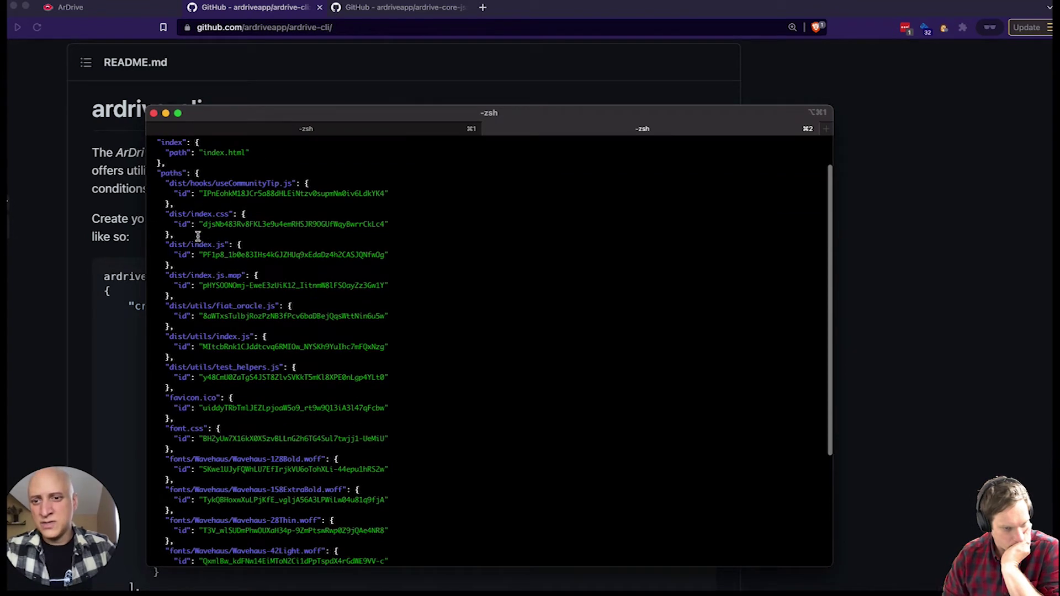
pyautogui.doubleClick(220, 193)
pyautogui.doubleClick(222, 224)
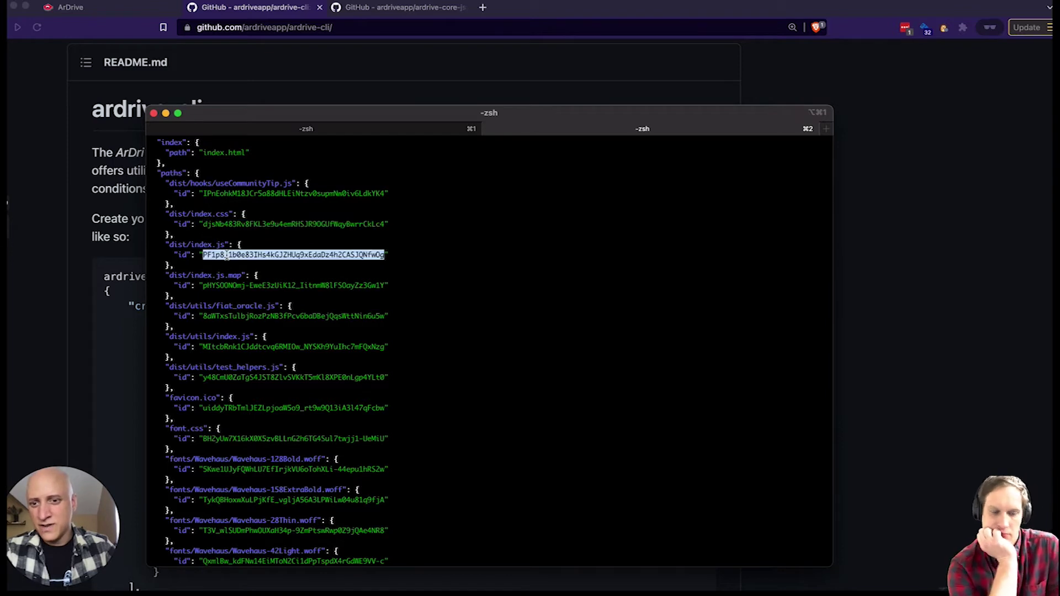
pyautogui.tripleClick(225, 253)
pyautogui.click(191, 197)
pyautogui.moveTo(170, 184); pyautogui.dragTo(292, 184)
pyautogui.click(292, 183)
pyautogui.doubleClick(175, 181)
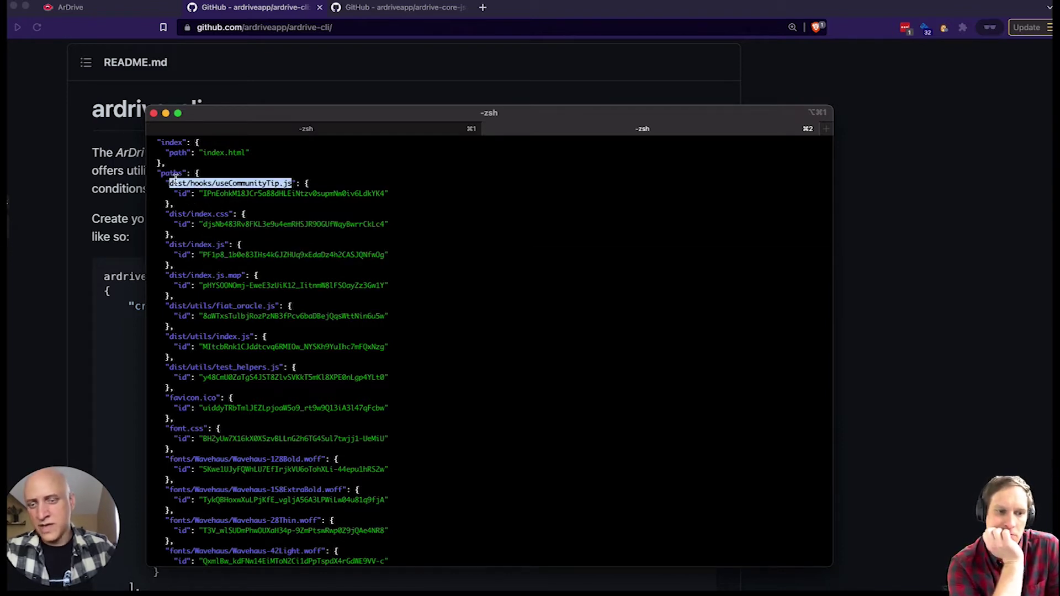
pyautogui.click(173, 175)
# Step: Point out the Wavehaus-158ExtraBold font path and fonts/ prefix, then go to the ardrive-cli session
pyautogui.scroll(-6, 188, 285)
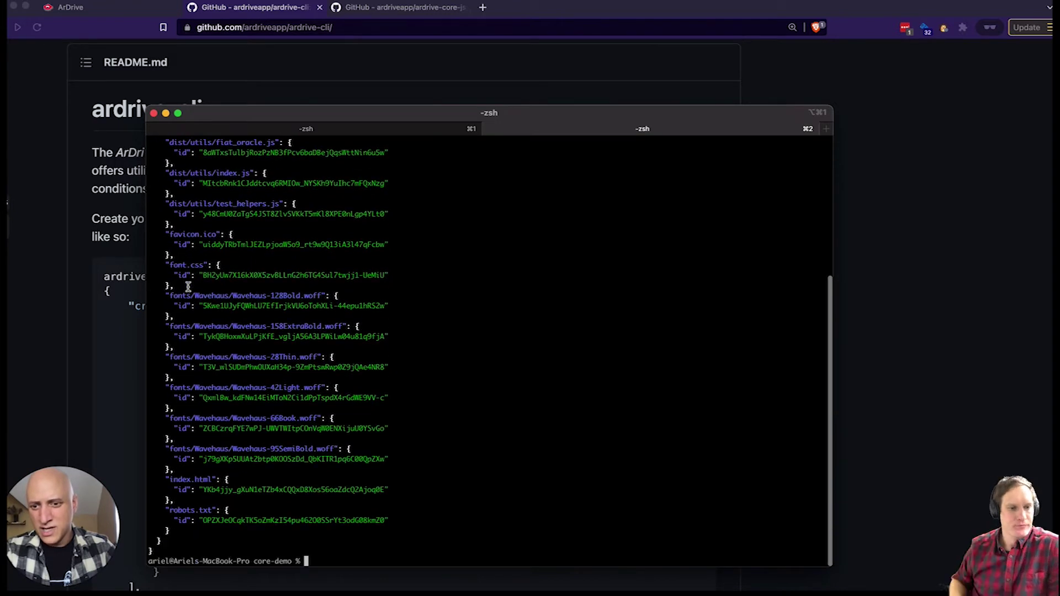
pyautogui.doubleClick(184, 325)
pyautogui.click(181, 301)
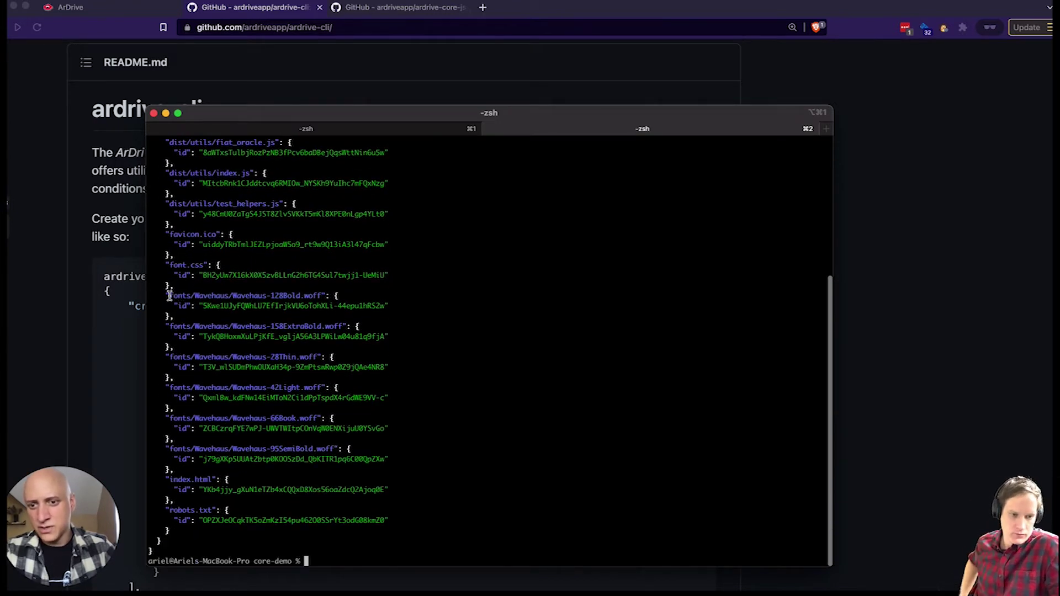
pyautogui.moveTo(169, 296); pyautogui.dragTo(196, 296)
pyautogui.click(191, 296)
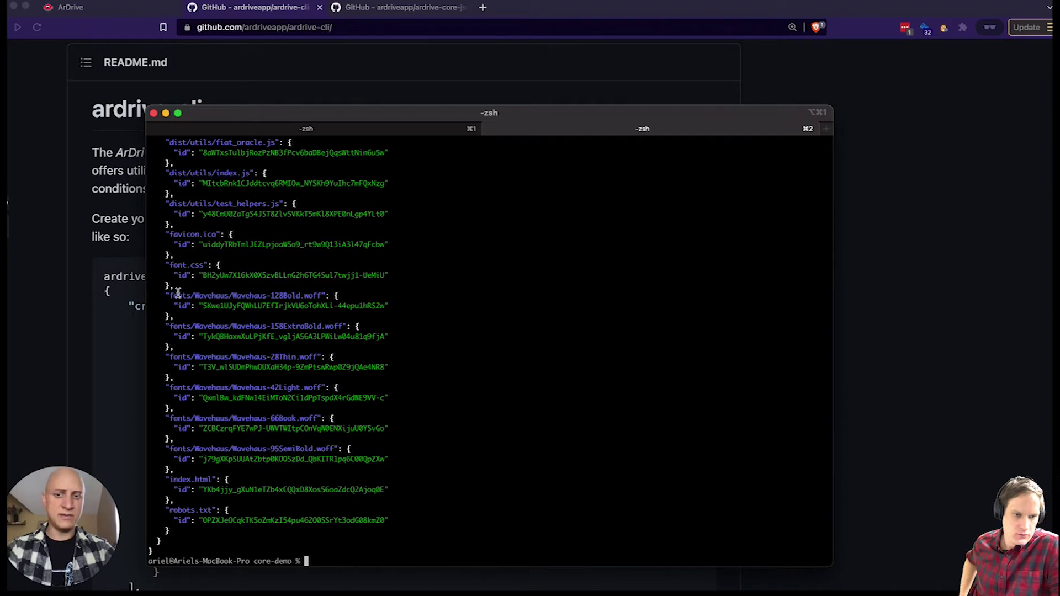
pyautogui.scroll(7, 212, 326)
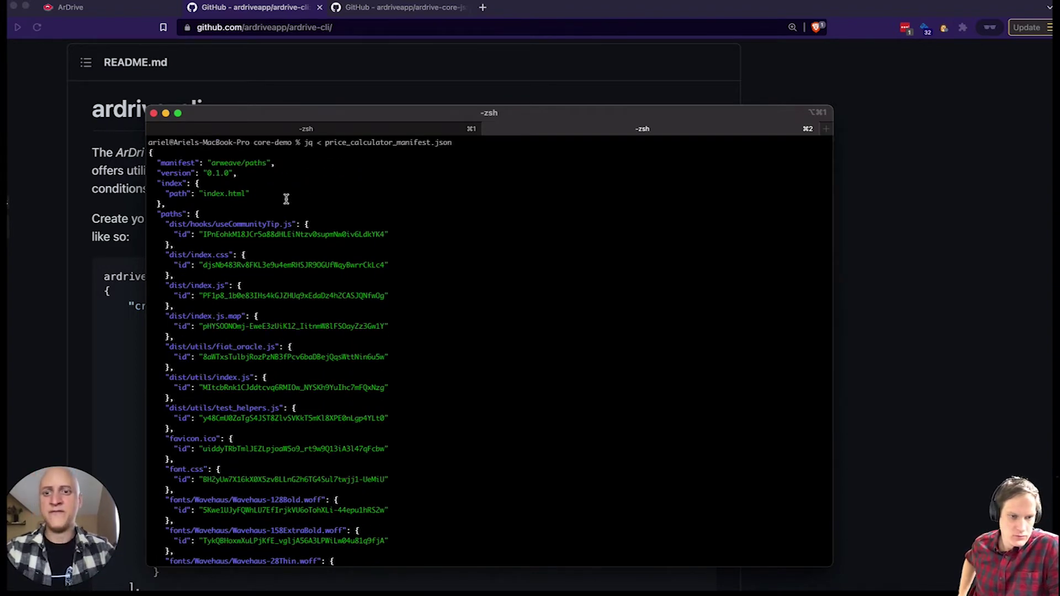
pyautogui.click(338, 136)
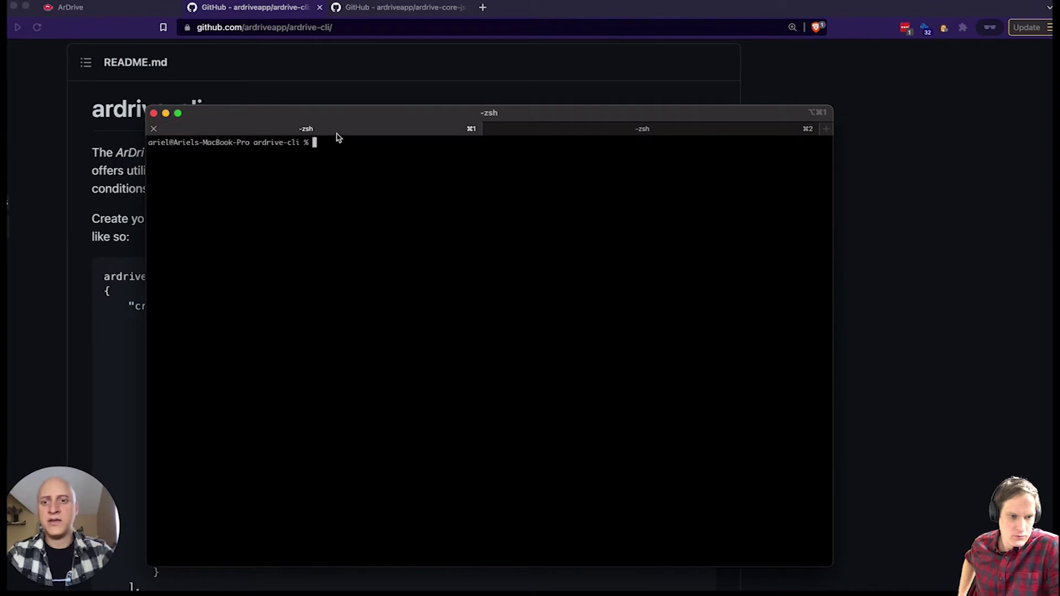
# Step: Run yarn ardrive list-all-drives with the demo wallet file
pyautogui.click(126, 4)
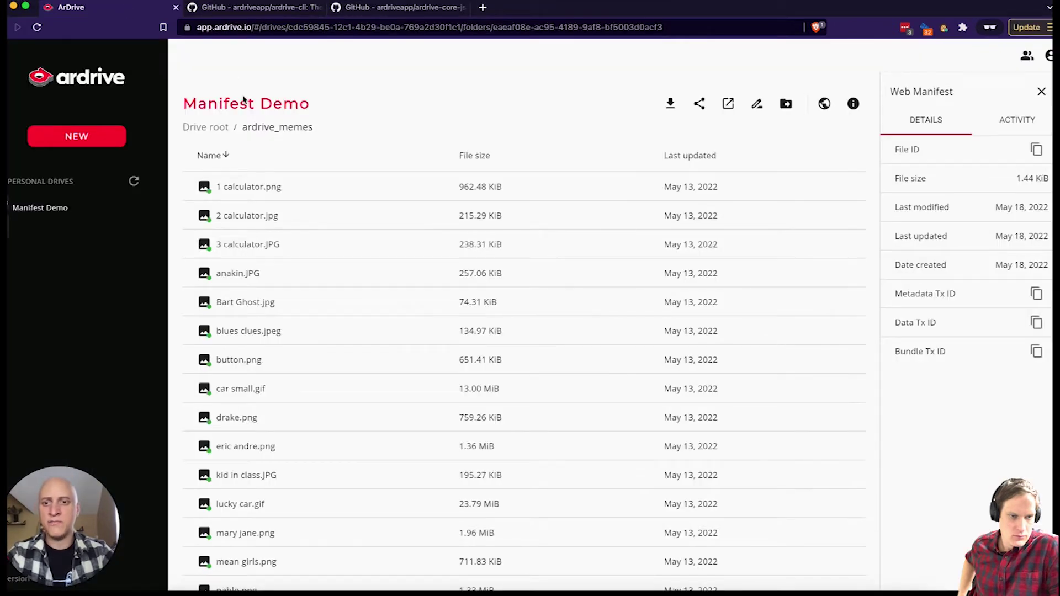
pyautogui.click(239, 9)
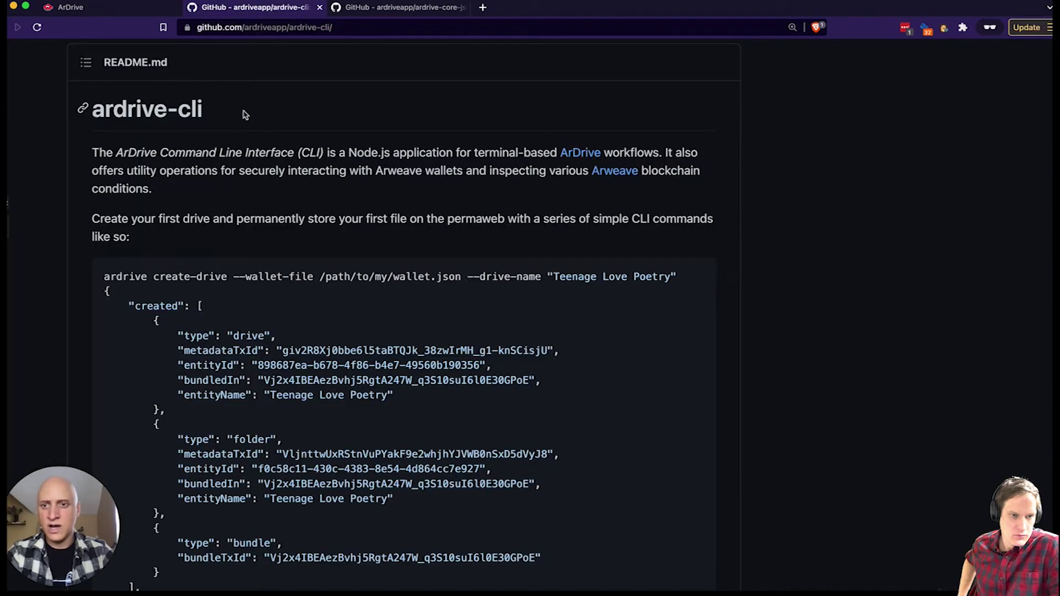
pyautogui.press('super+Tab')
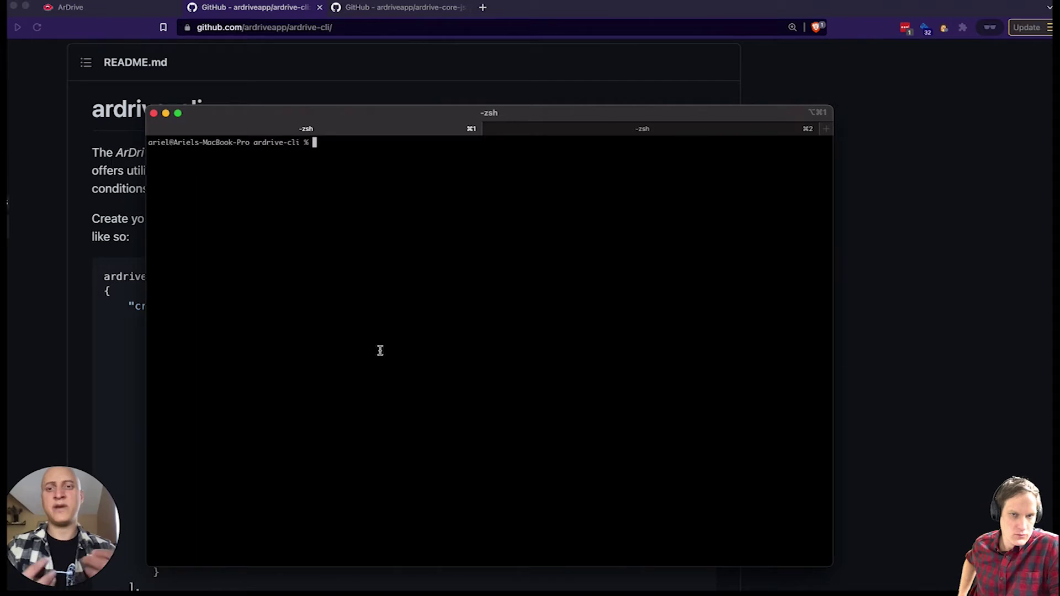
pyautogui.write('yar')
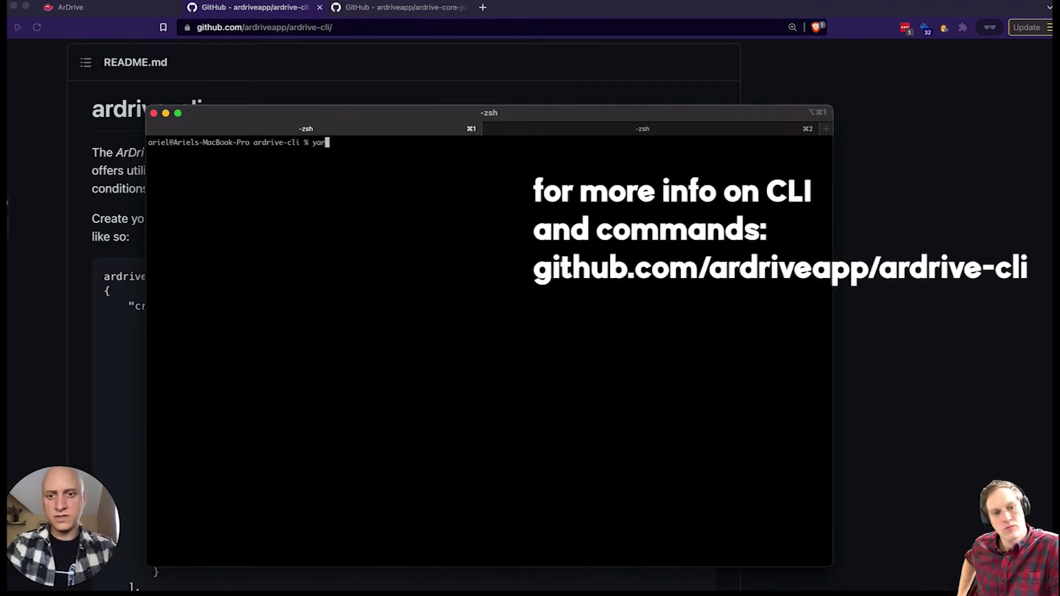
pyautogui.write('n ardrive list-')
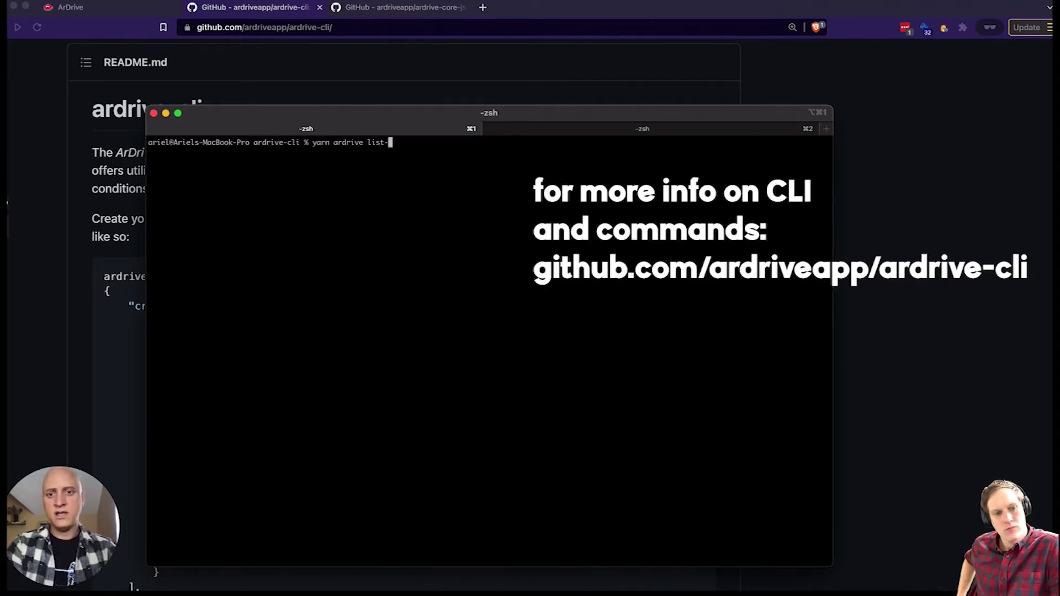
pyautogui.write('all-drives -')
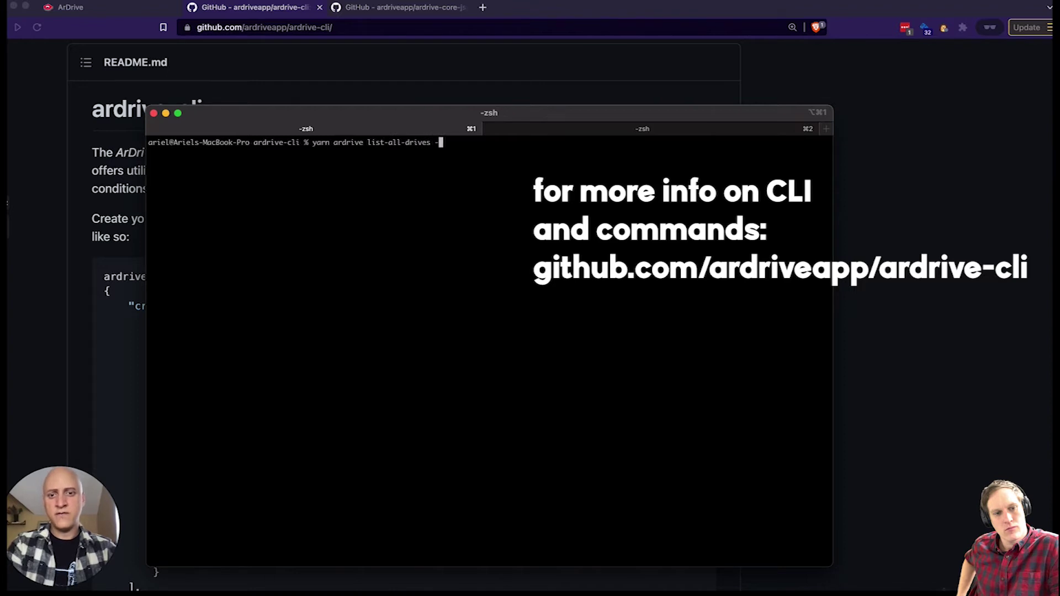
pyautogui.write('w dfemo')
pyautogui.press('BackSpace')
pyautogui.press('BackSpace')
pyautogui.press('BackSpace')
pyautogui.press('BackSpace')
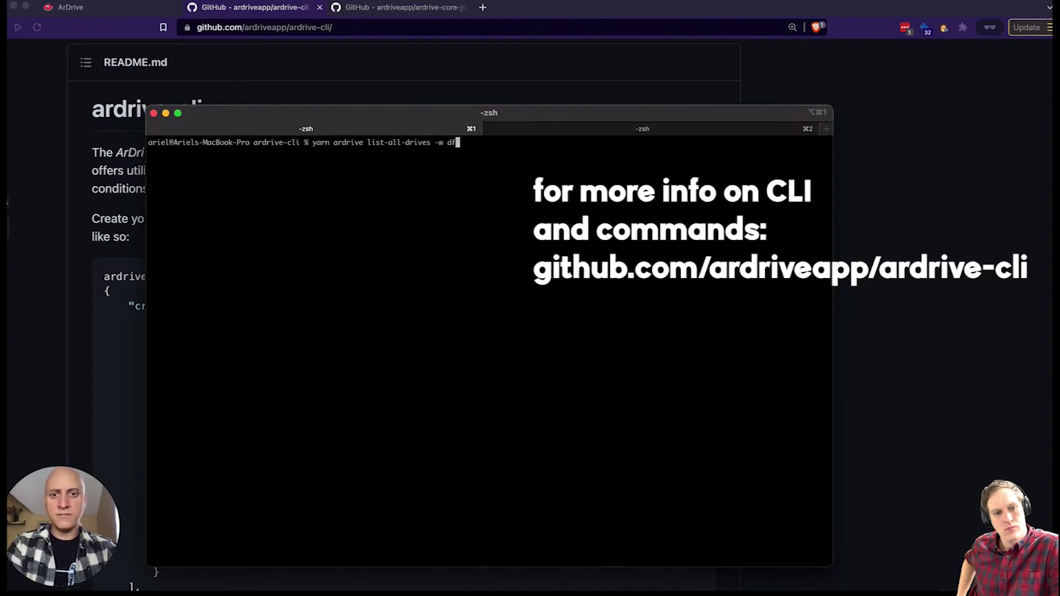
pyautogui.write('femo')
pyautogui.press('BackSpace')
pyautogui.press('BackSpace')
pyautogui.press('BackSpace')
pyautogui.press('BackSpace')
pyautogui.write('emo')
pyautogui.press('Tab')
pyautogui.press('Return')
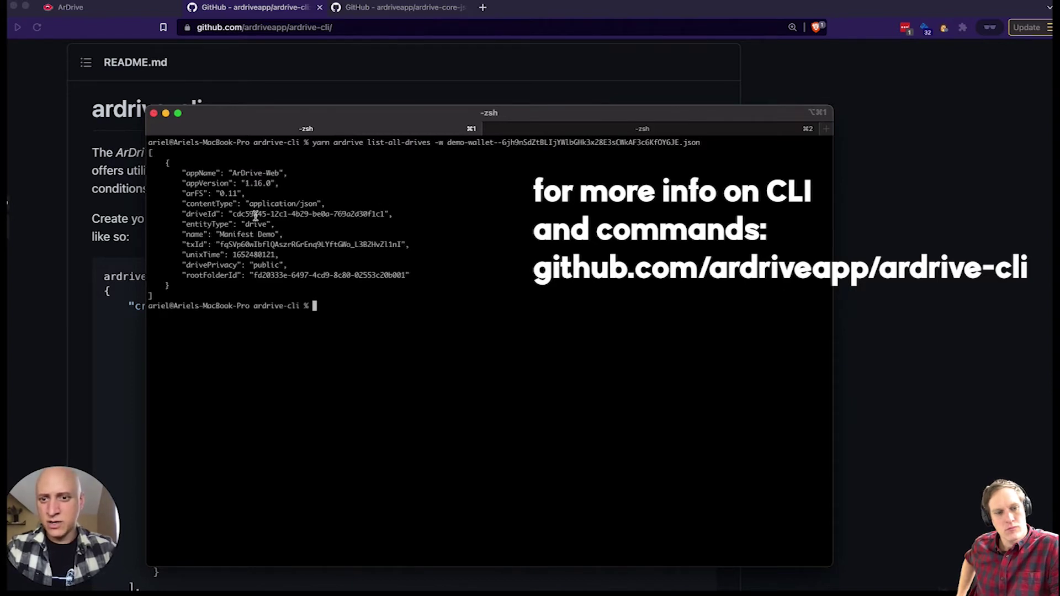
# Step: Copy the Manifest Demo drive's rootFolderId value and begin a list-folder -F command
pyautogui.tripleClick(255, 216)
pyautogui.tripleClick(254, 276)
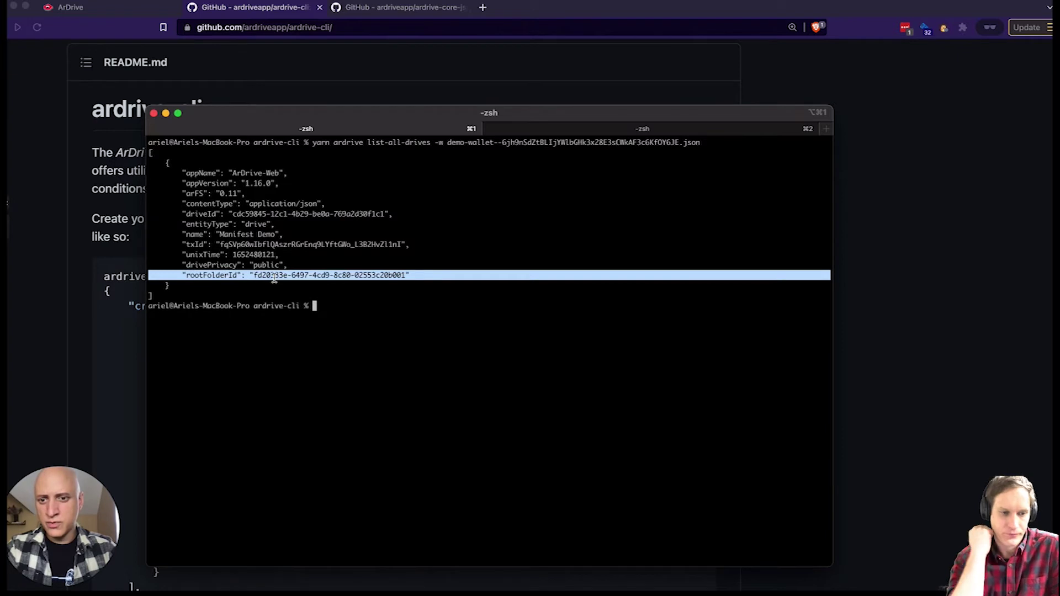
pyautogui.click(254, 278)
pyautogui.tripleClick(254, 276)
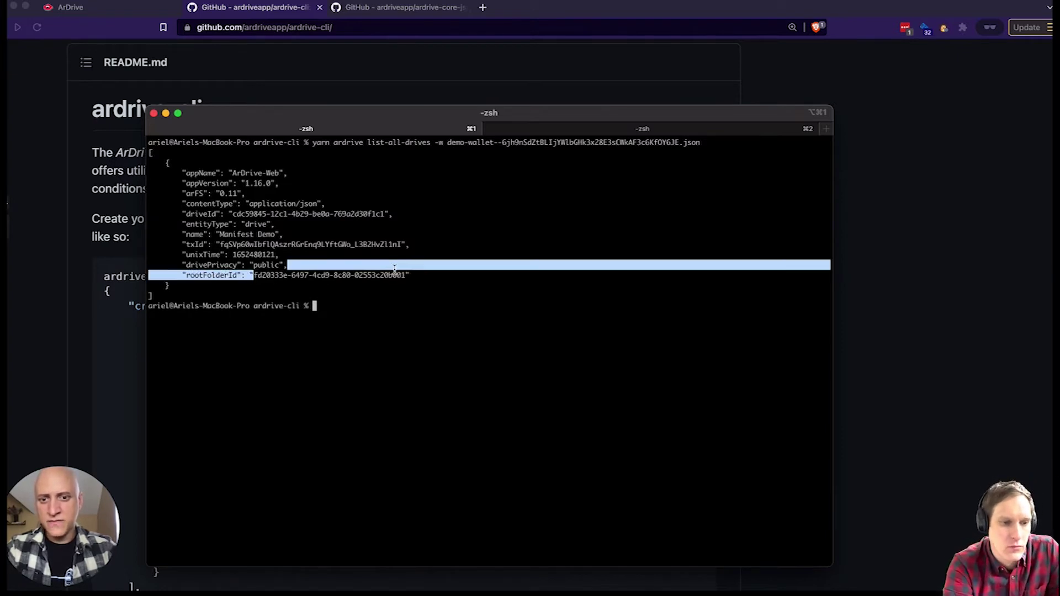
pyautogui.moveTo(253, 276); pyautogui.dragTo(405, 274)
pyautogui.press('super+c')
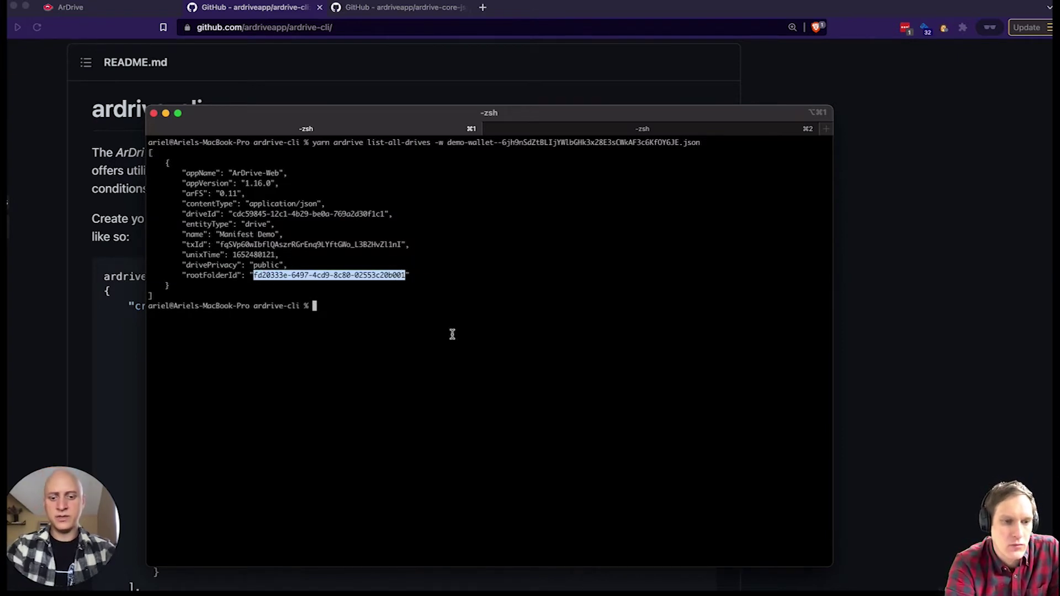
pyautogui.write('yarn ardrive list-')
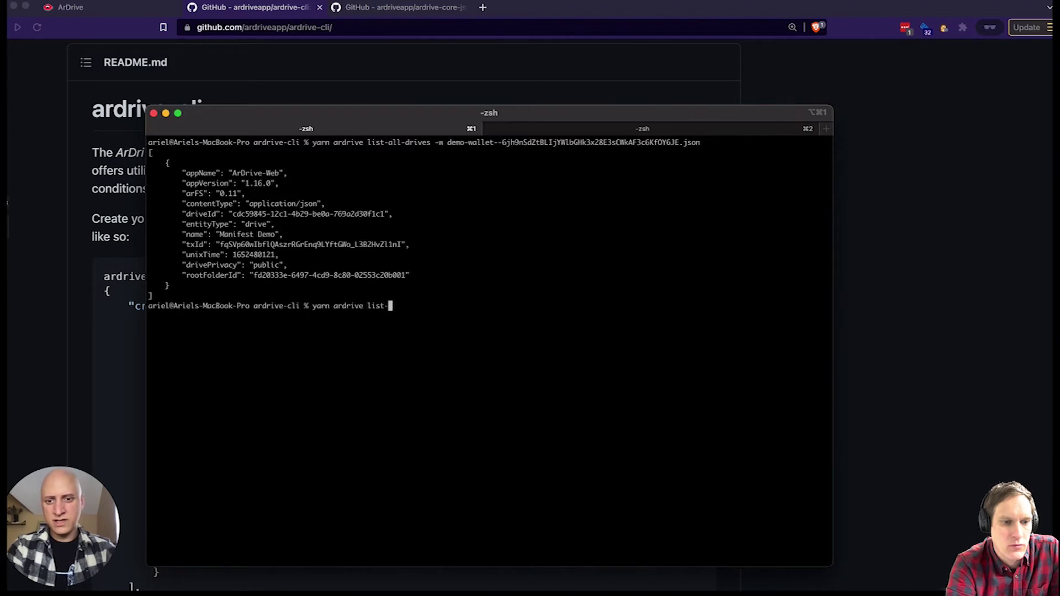
pyautogui.write('folder -')
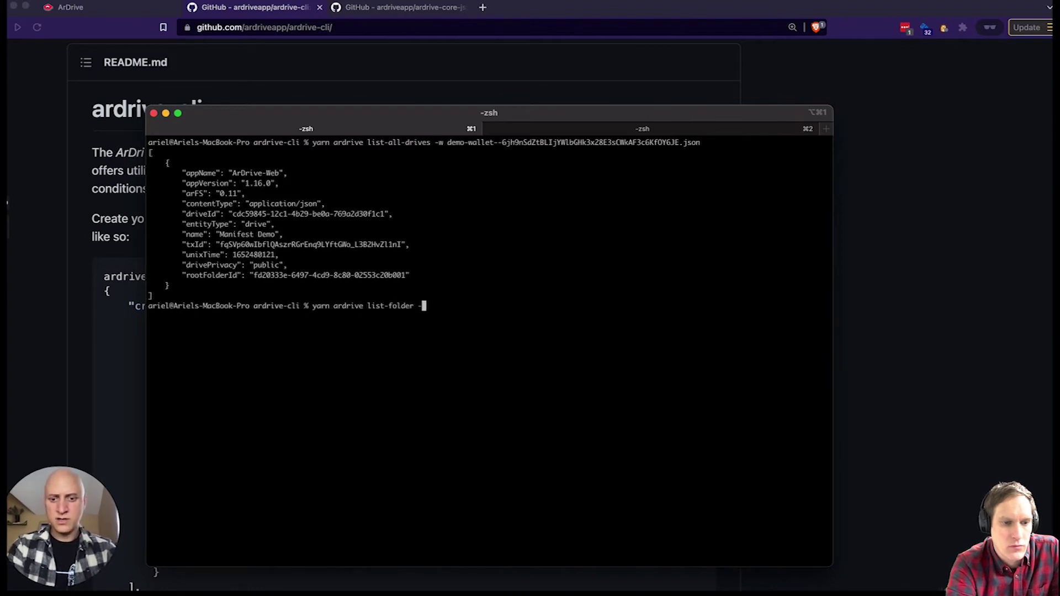
pyautogui.write('F')
# Step: List the root folder by pasted ID, showing ar.io gateway network and ardrive_memes folders
pyautogui.press('super+v')
pyautogui.press('Return')
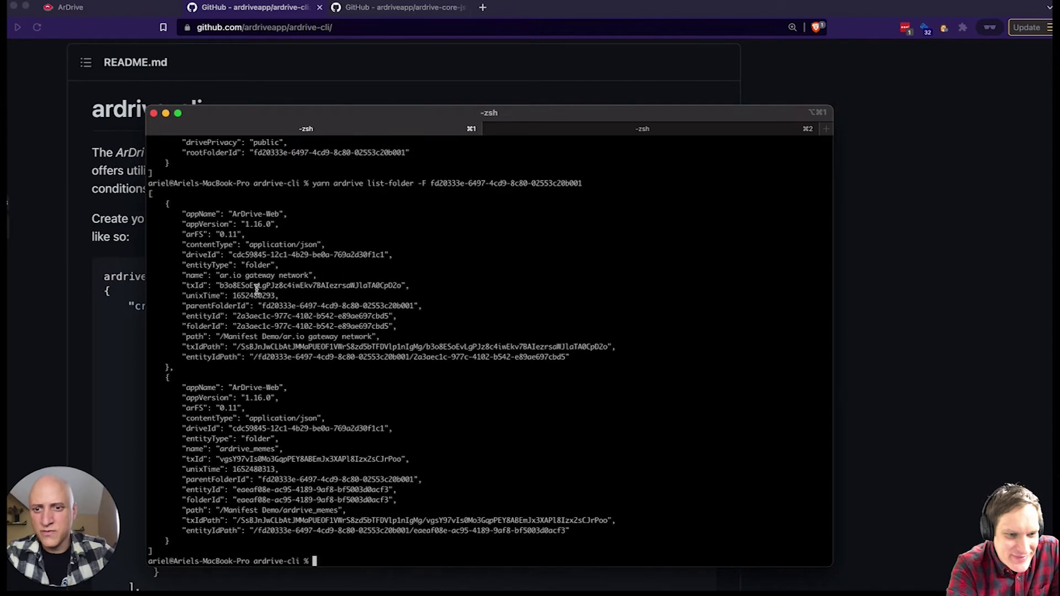
pyautogui.tripleClick(254, 275)
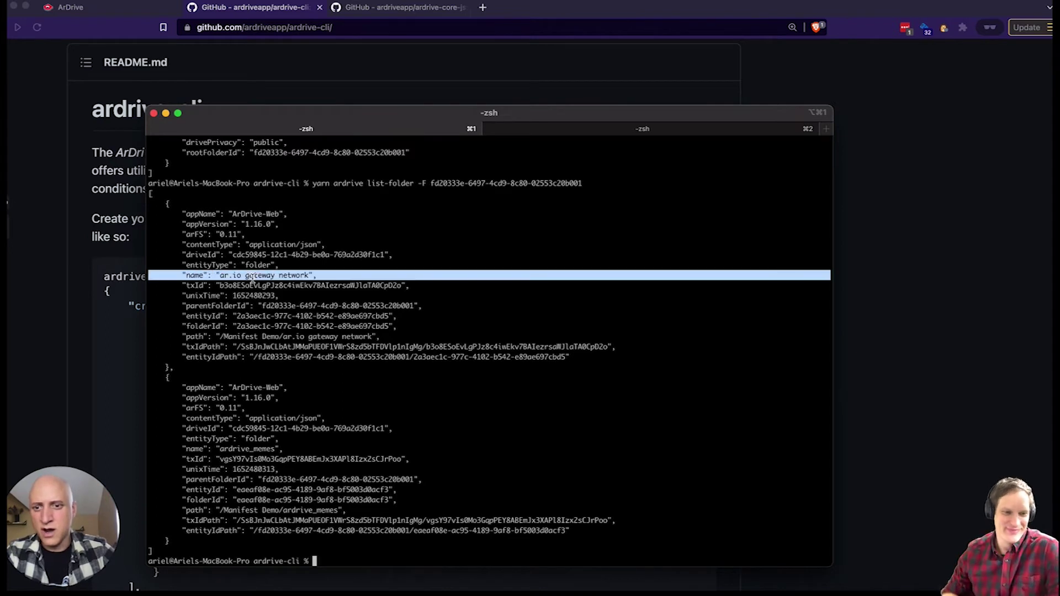
pyautogui.tripleClick(242, 448)
pyautogui.doubleClick(337, 479)
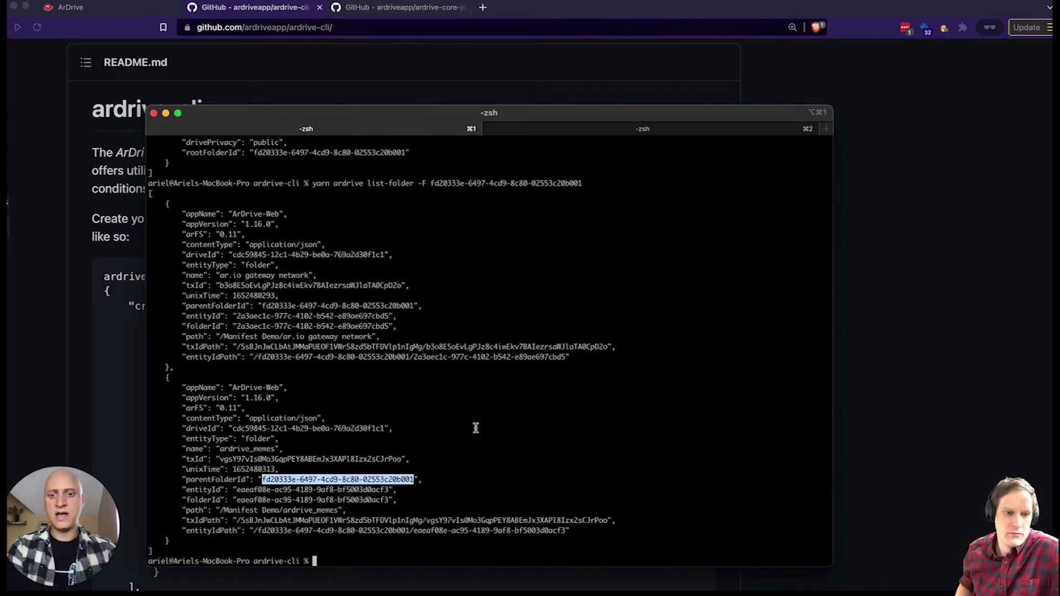
pyautogui.press('Return')
pyautogui.press('Return')
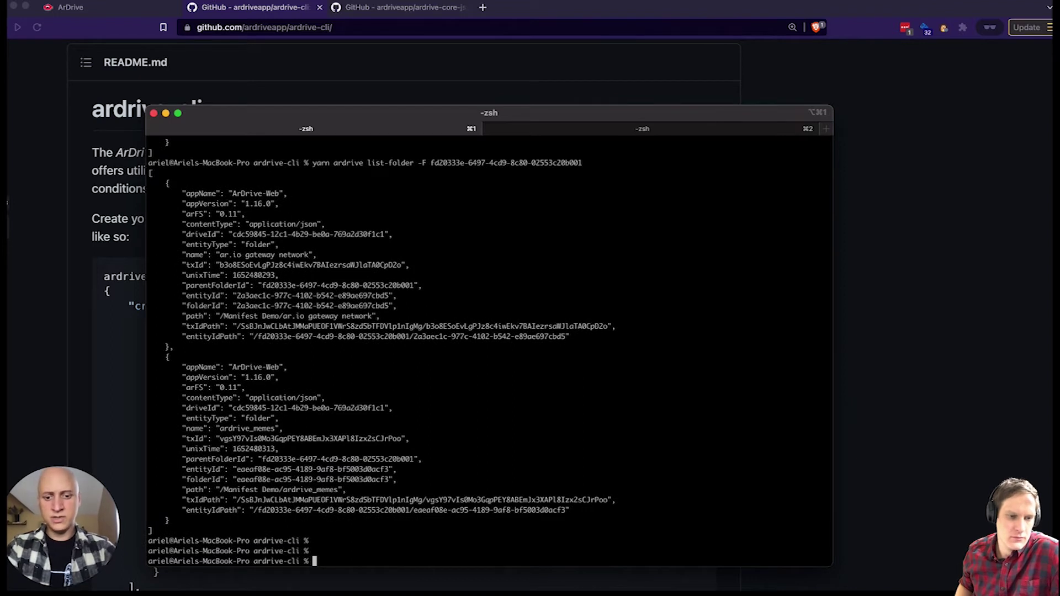
# Step: Run yarn ardrive with no arguments to print its usage and commands
pyautogui.write('yarn ard')
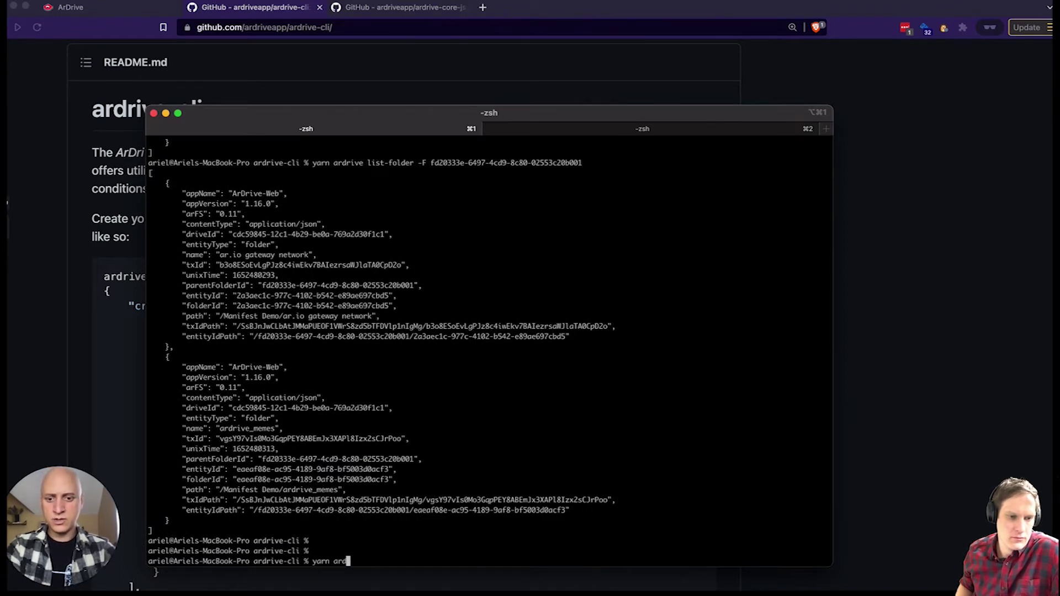
pyautogui.write('rive -')
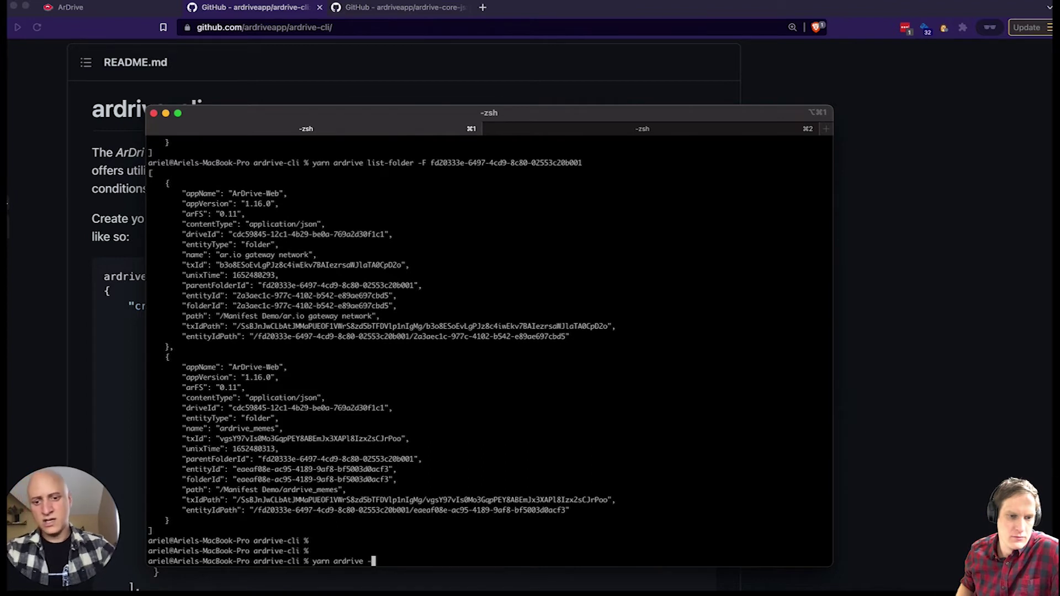
pyautogui.press('BackSpace')
pyautogui.press('BackSpace')
pyautogui.press('Return')
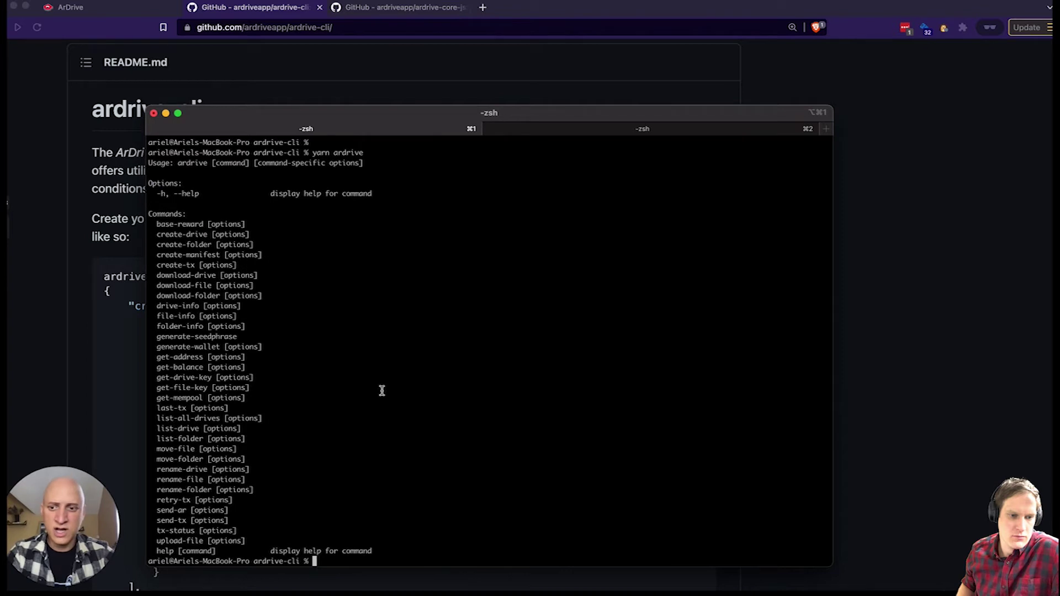
# Step: Print yarn ardrive create-manifest -h and highlight its folder ID, manifest name and wallet file options
pyautogui.tripleClick(199, 255)
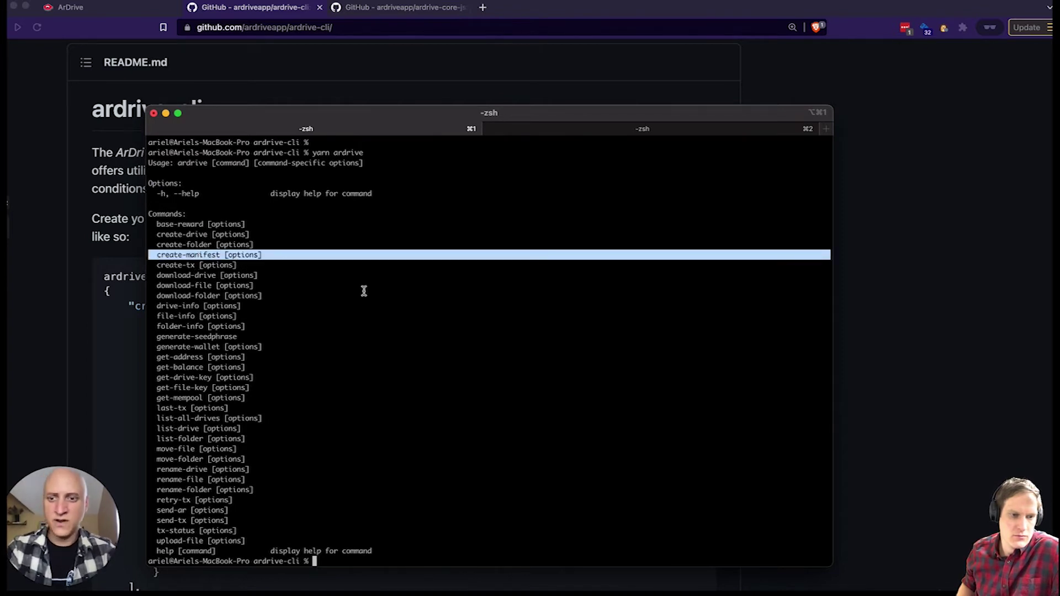
pyautogui.write('yarn ar')
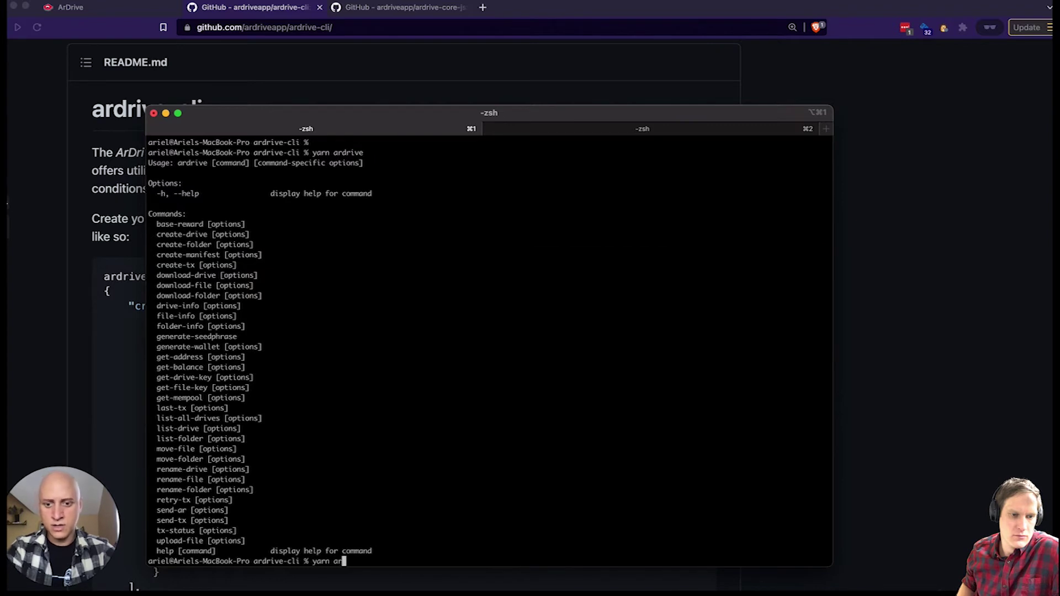
pyautogui.write('drive create-ma')
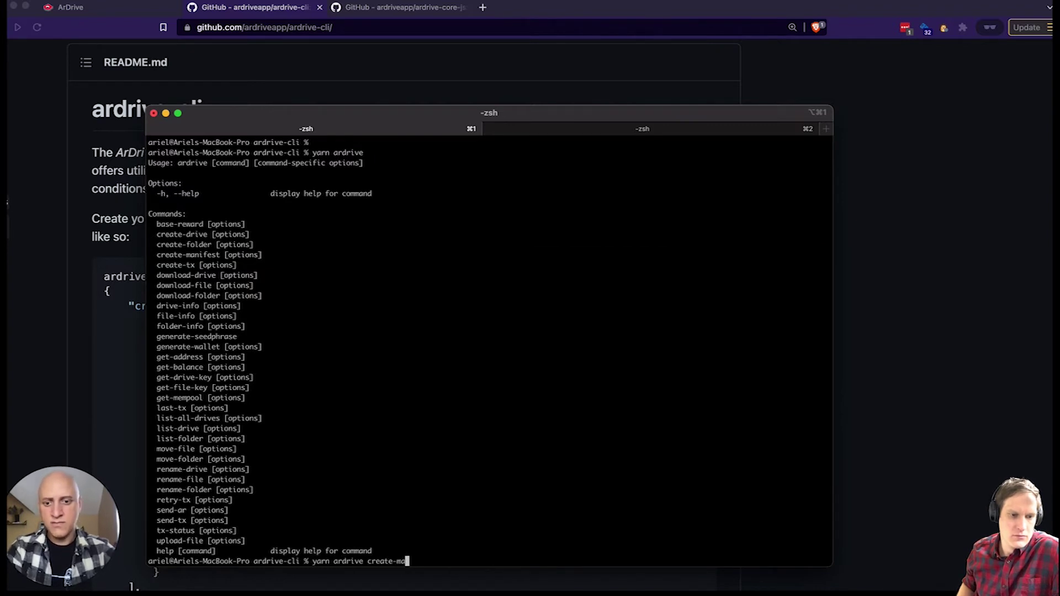
pyautogui.write('nifest -h')
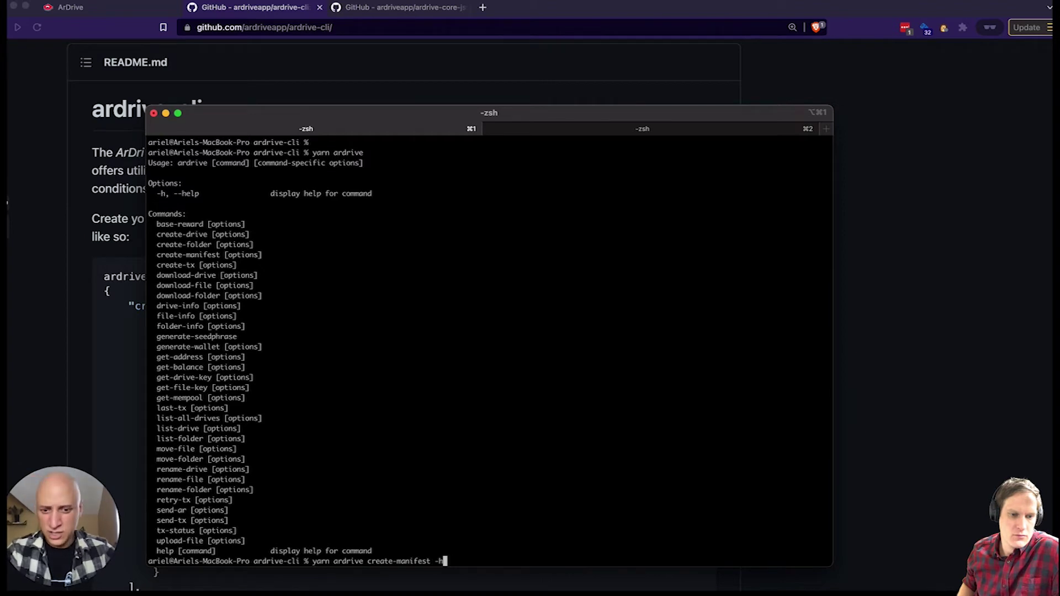
pyautogui.press('Return')
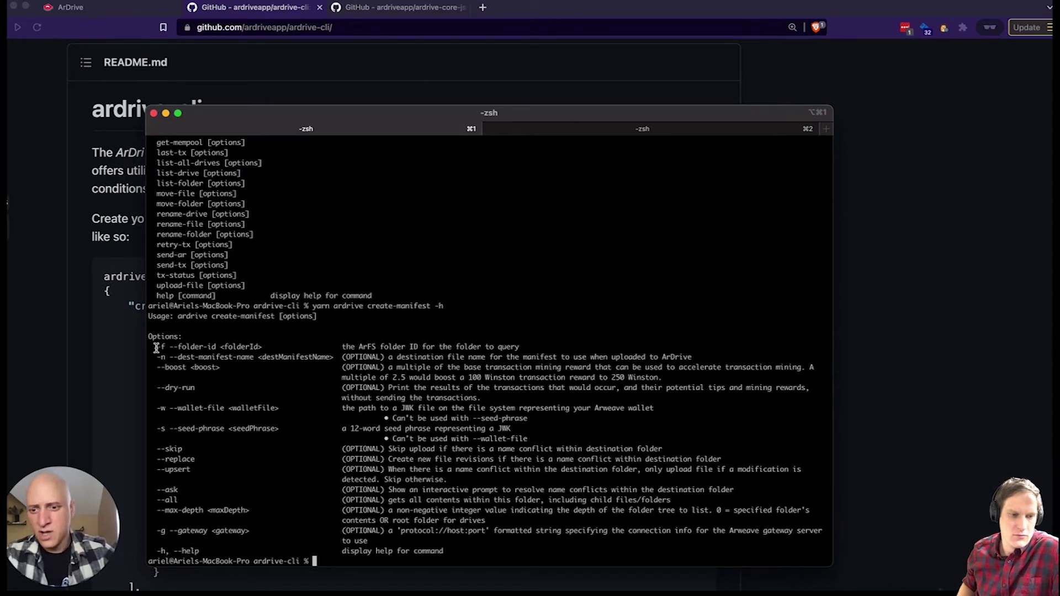
pyautogui.moveTo(153, 346); pyautogui.dragTo(291, 347)
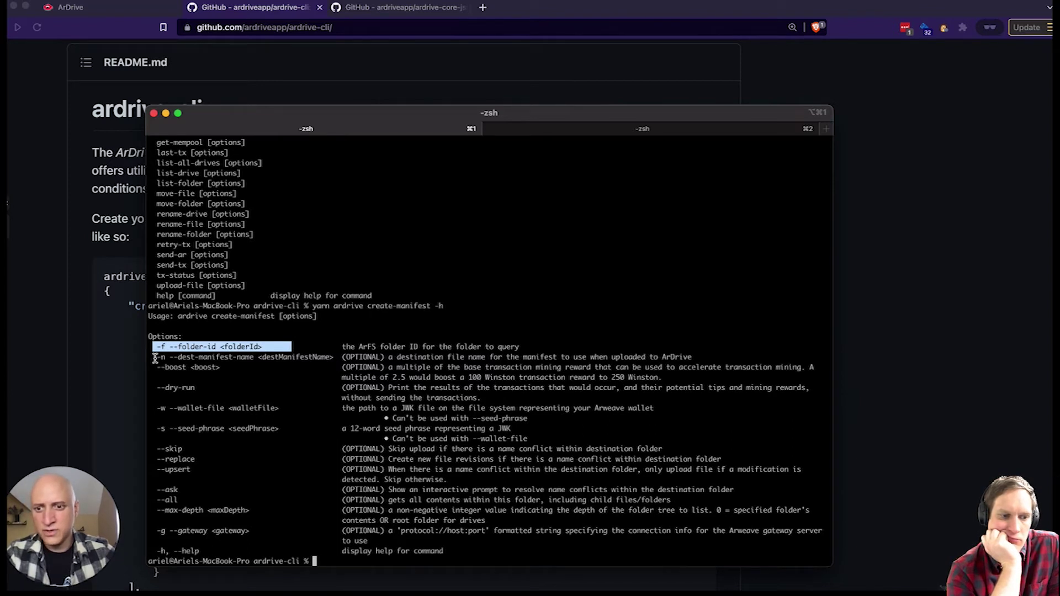
pyautogui.moveTo(155, 358)
pyautogui.mouseDown()
pyautogui.moveTo(268, 358)
pyautogui.moveTo(155, 358)
pyautogui.mouseUp()
pyautogui.click(256, 358)
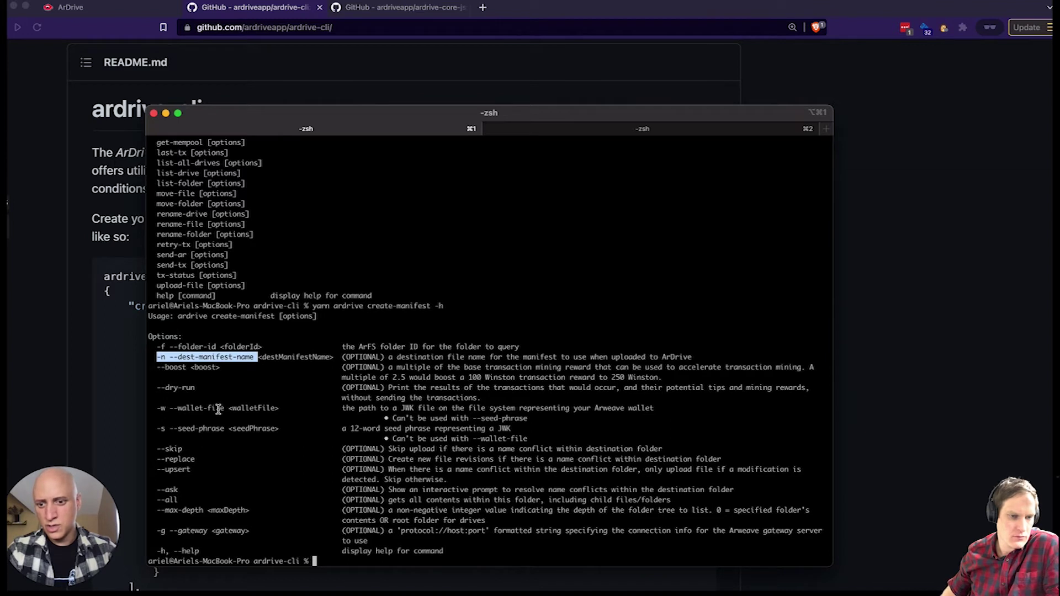
pyautogui.tripleClick(191, 408)
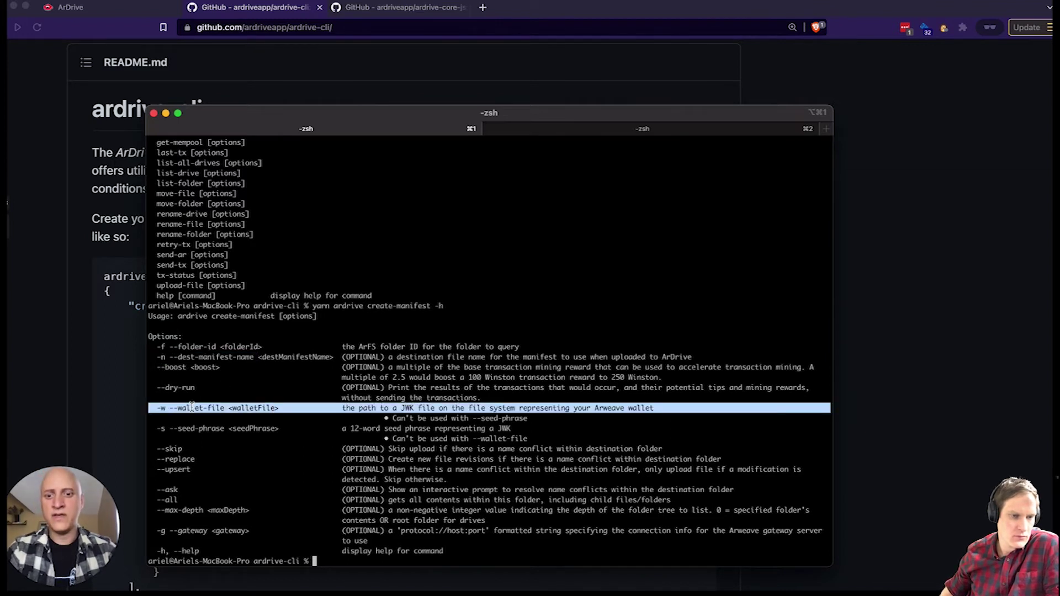
# Step: Run create-manifest with the pasted meme folder ID, name "CLI manifest" and the demo wallet file
pyautogui.press('Return')
pyautogui.press('Return')
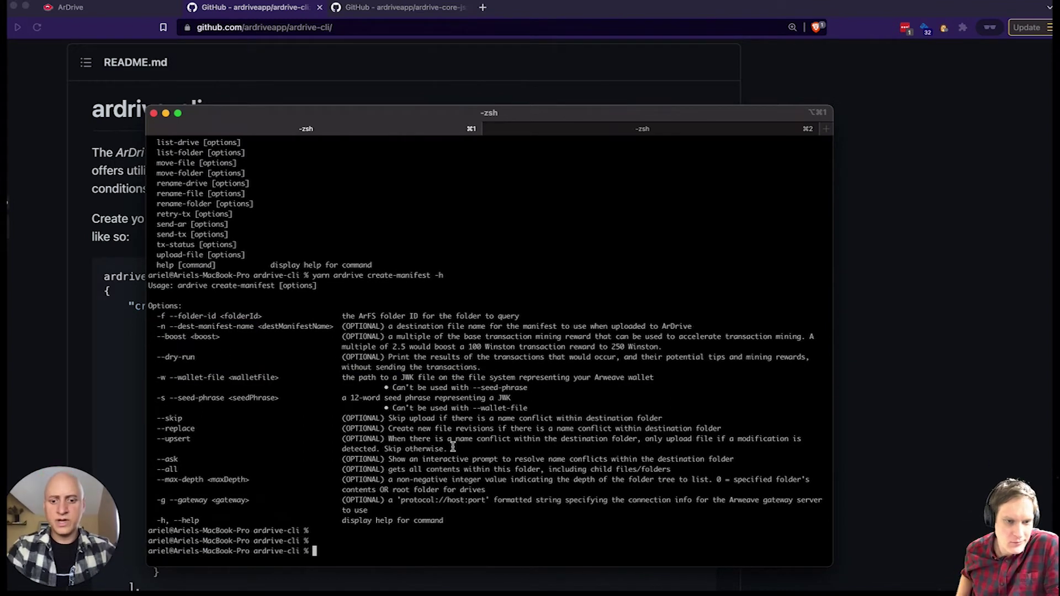
pyautogui.write('yarn ardrive ')
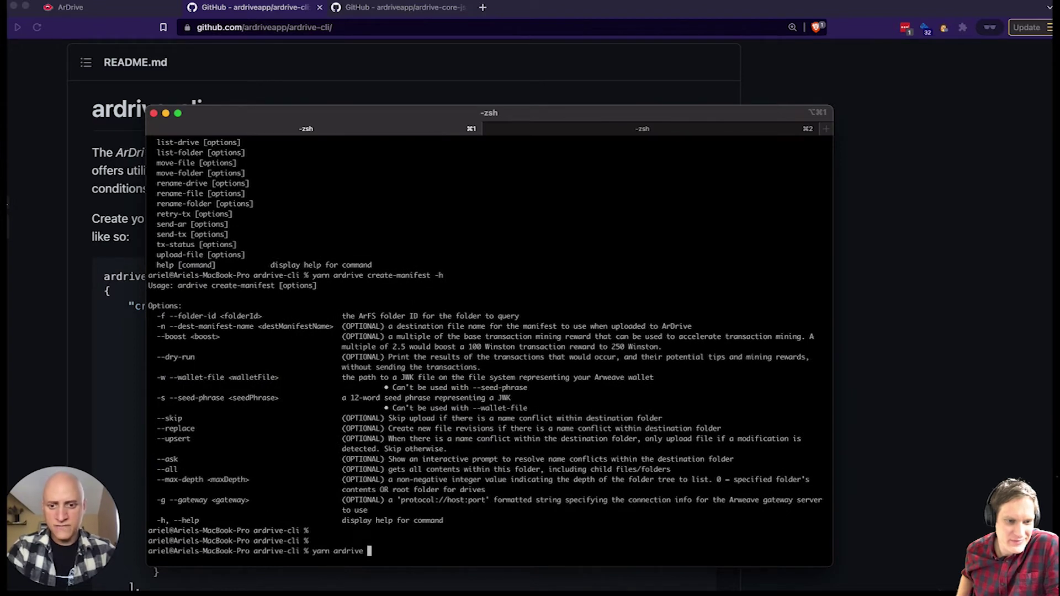
pyautogui.write('create-manifest -f')
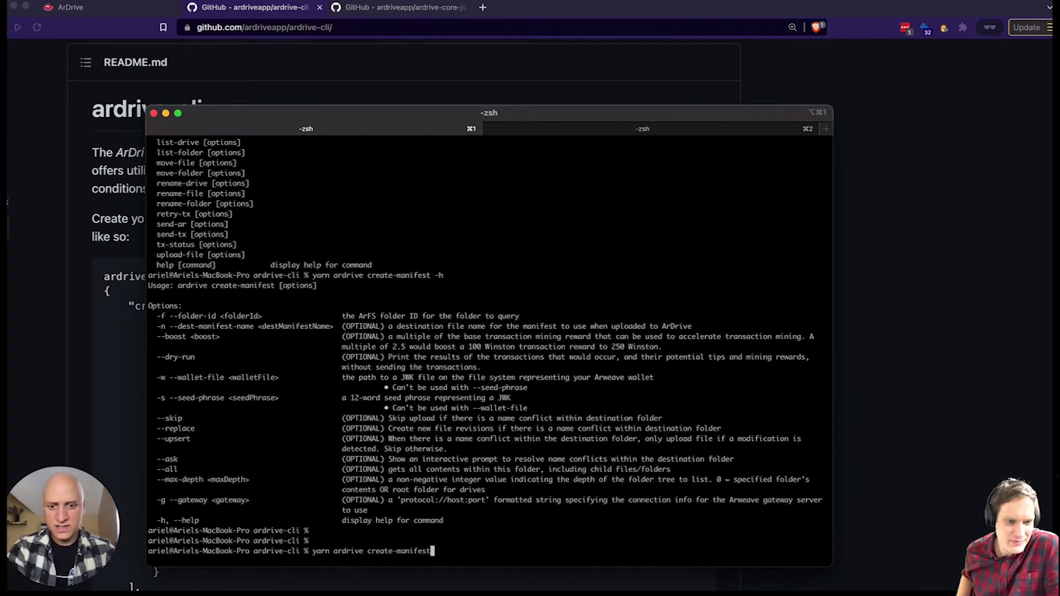
pyautogui.write('eaeaf08e-ac95-4189-9af8-bf5003d0acf3')
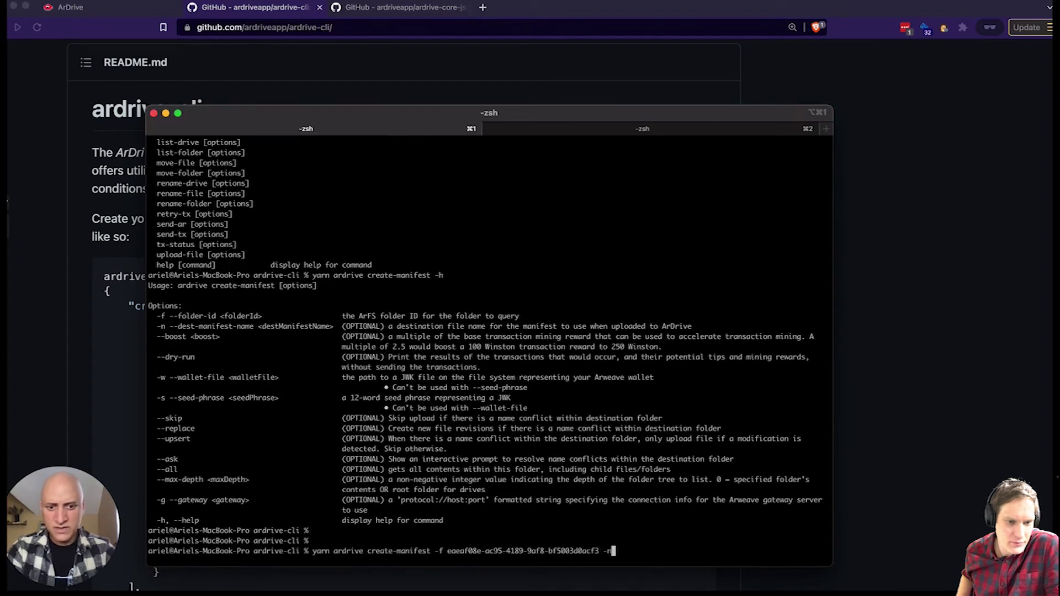
pyautogui.write('-n "CLI ')
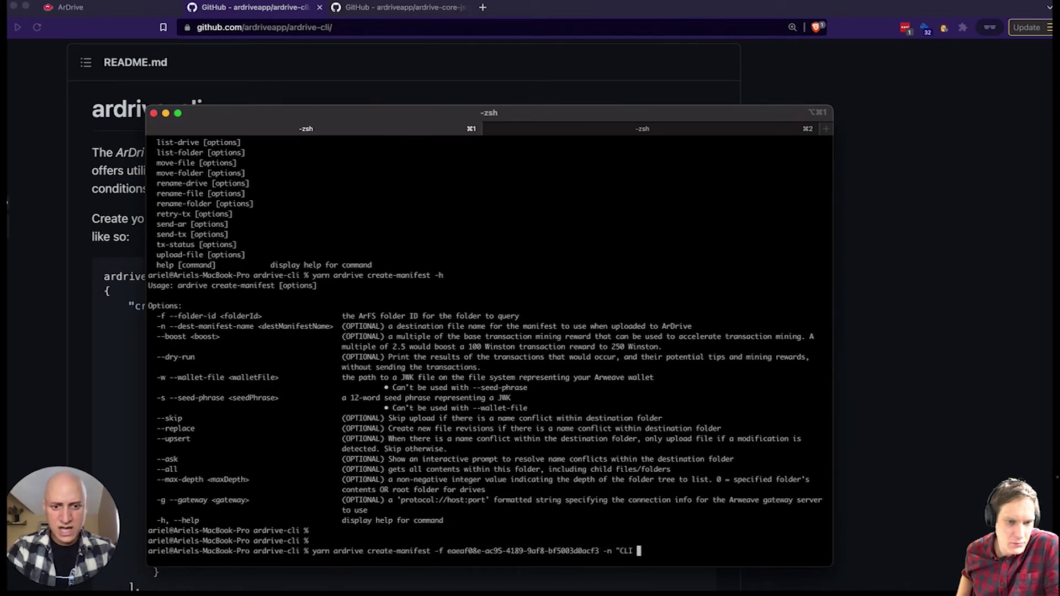
pyautogui.write('manigest')
pyautogui.press('BackSpace')
pyautogui.write('fest')
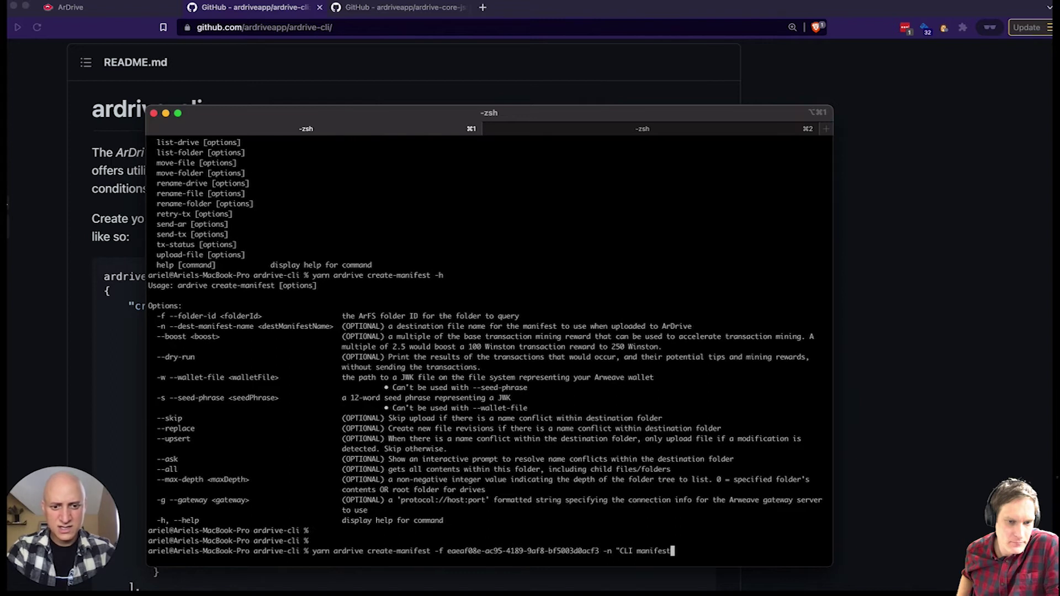
pyautogui.write('" -')
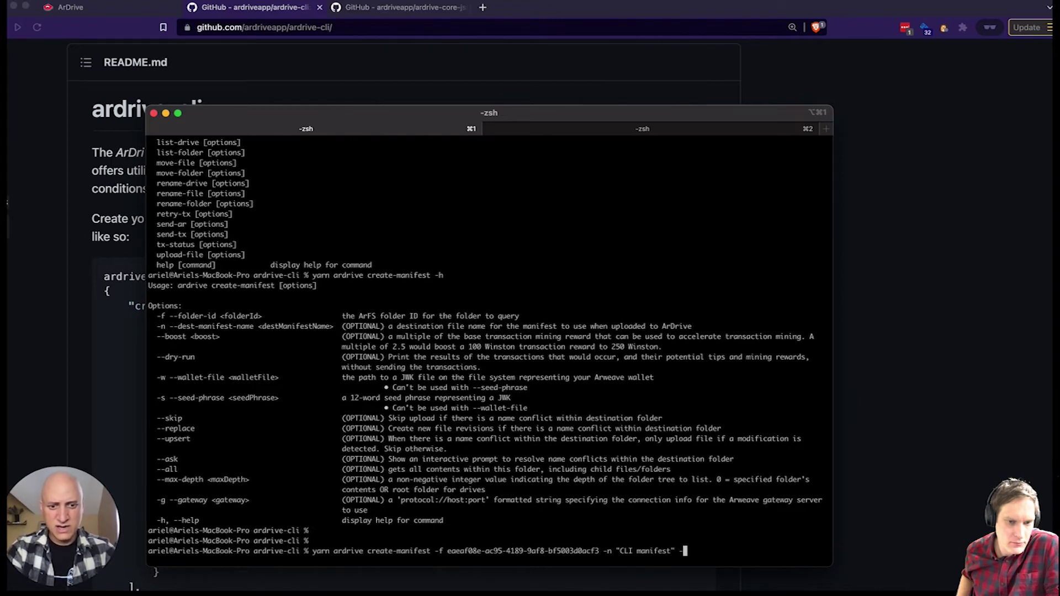
pyautogui.write('w demo')
pyautogui.press('Tab')
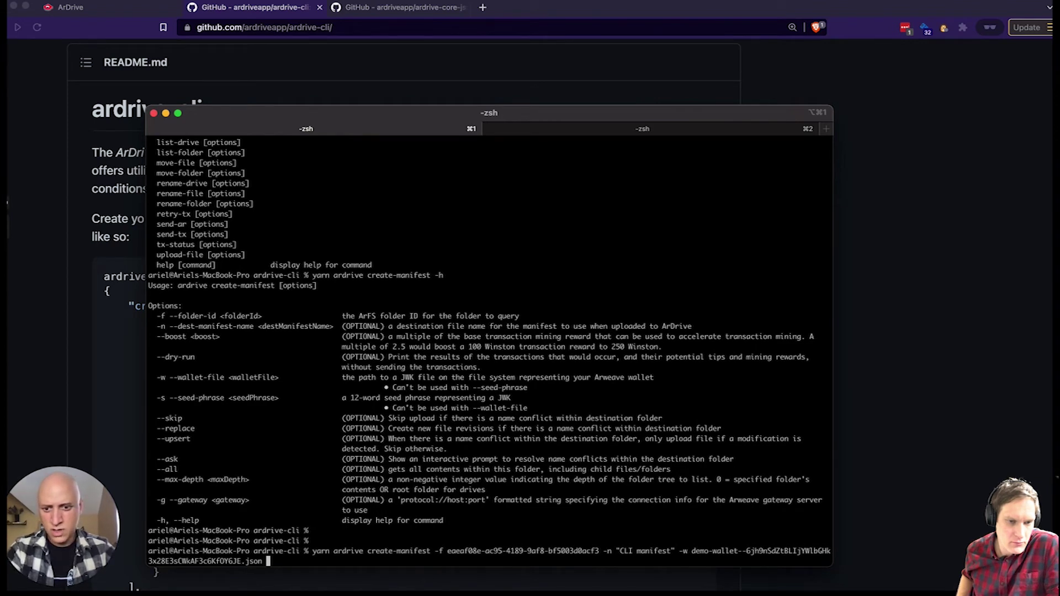
pyautogui.press('Return')
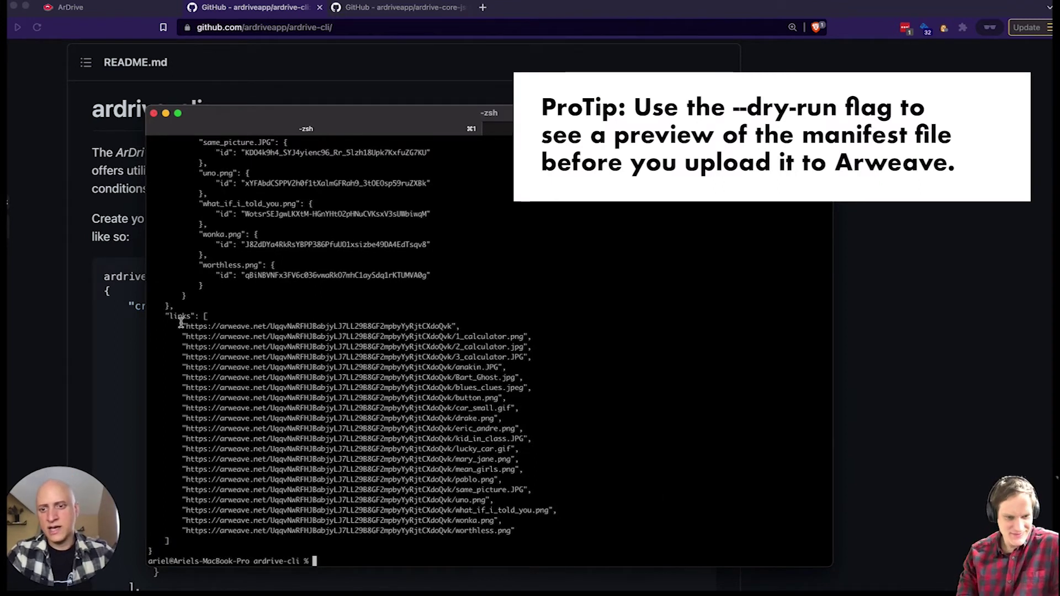
# Step: Highlight the manifest's links array of per-meme arweave.net URLs
pyautogui.moveTo(165, 315)
pyautogui.mouseDown()
pyautogui.moveTo(287, 388)
pyautogui.moveTo(486, 440)
pyautogui.moveTo(497, 497)
pyautogui.moveTo(525, 531)
pyautogui.moveTo(276, 409)
pyautogui.moveTo(188, 335)
pyautogui.moveTo(152, 328)
pyautogui.mouseUp()
pyautogui.click(526, 529)
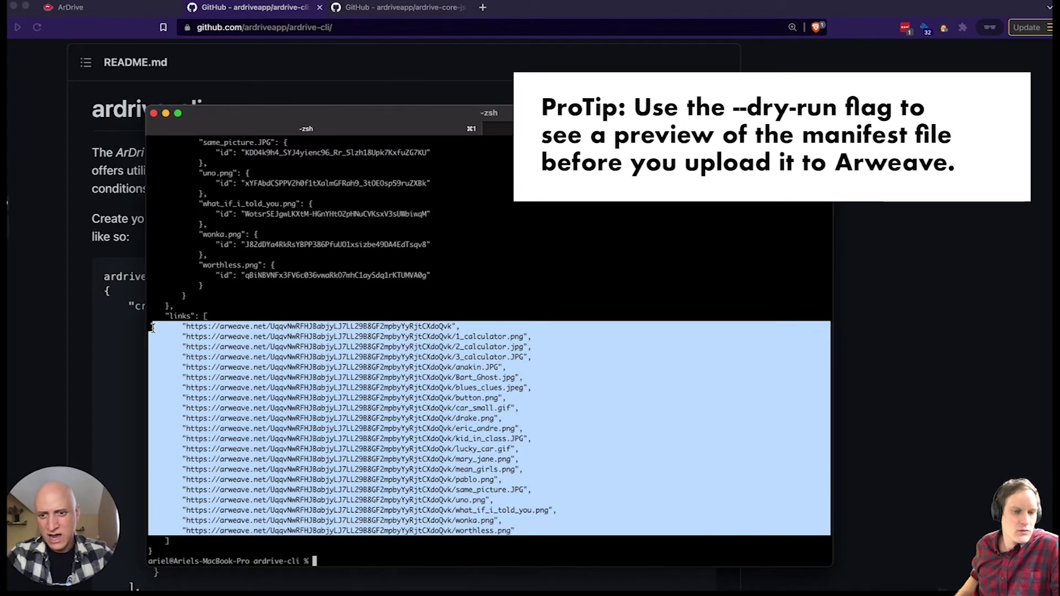
pyautogui.click(458, 356)
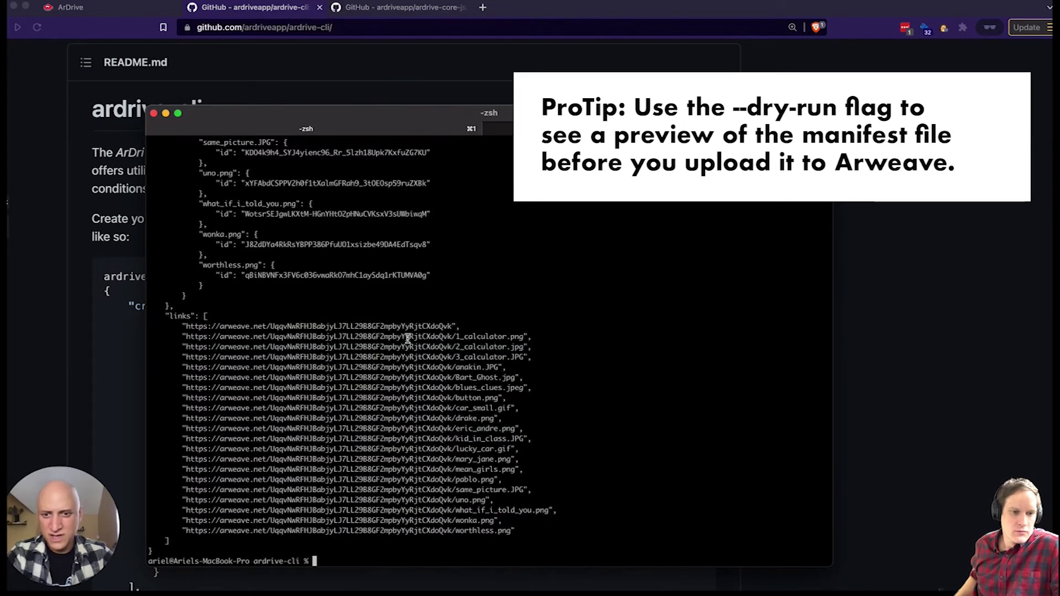
pyautogui.doubleClick(362, 336)
# Step: Select the 1_calculator.png arweave.net URL line, including its manifest ID
pyautogui.click(338, 326)
pyautogui.doubleClick(304, 326)
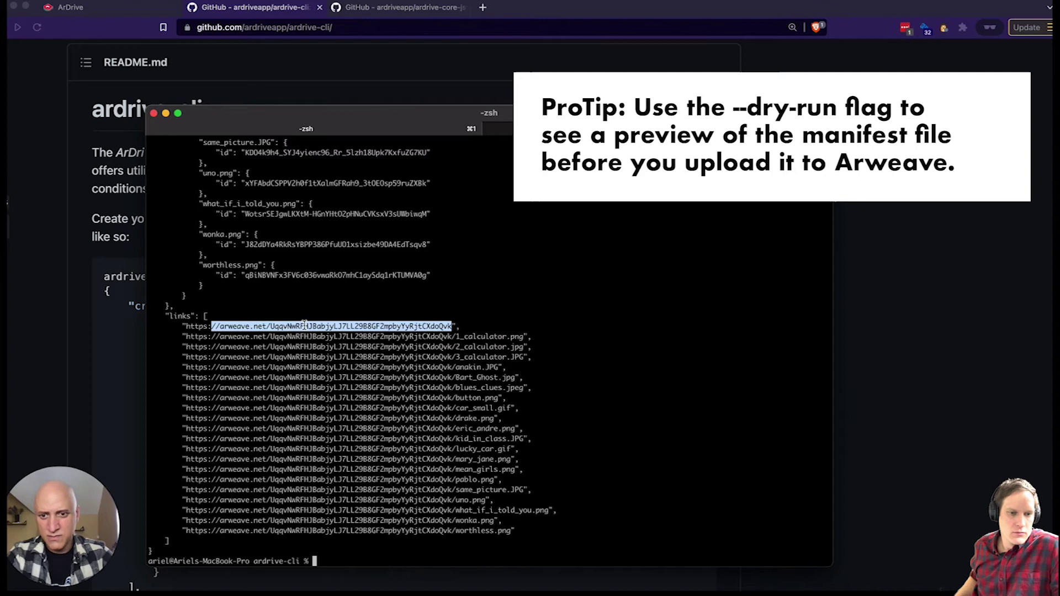
pyautogui.click(304, 326)
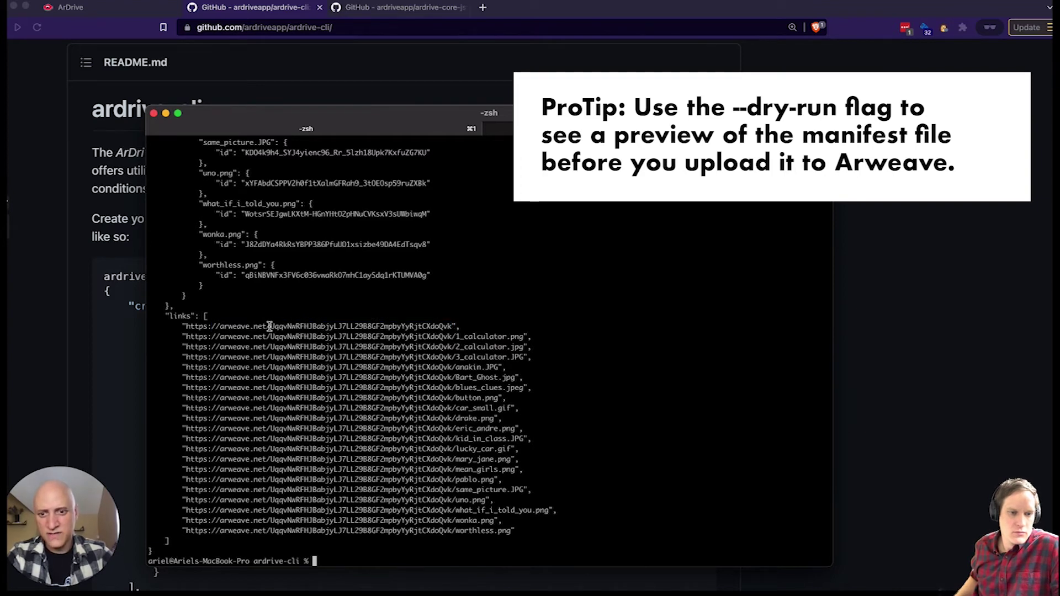
pyautogui.moveTo(269, 326); pyautogui.dragTo(451, 322)
pyautogui.click(455, 337)
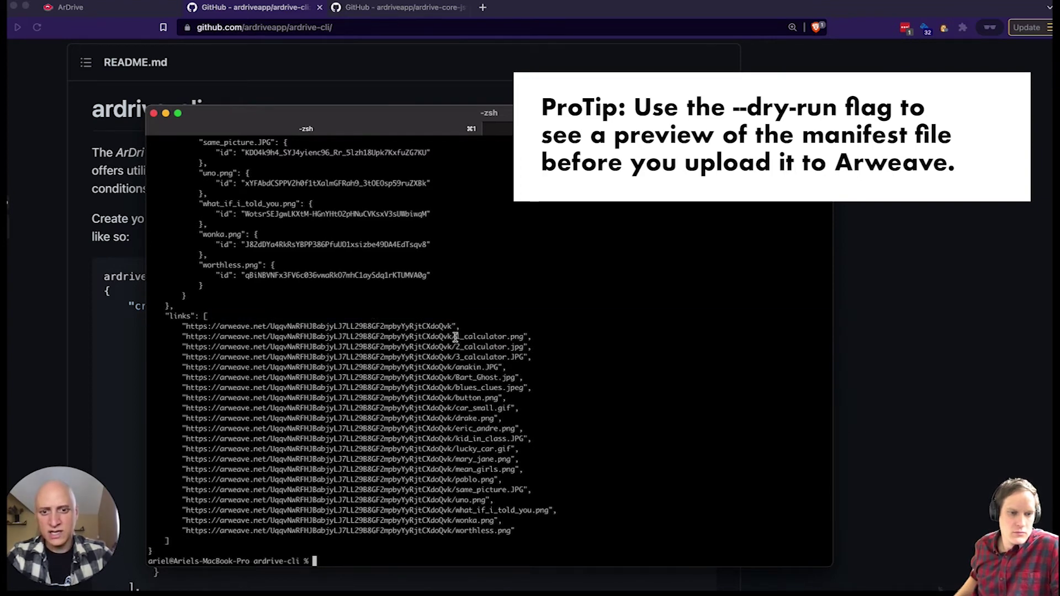
pyautogui.moveTo(457, 337); pyautogui.dragTo(523, 526)
pyautogui.click(524, 526)
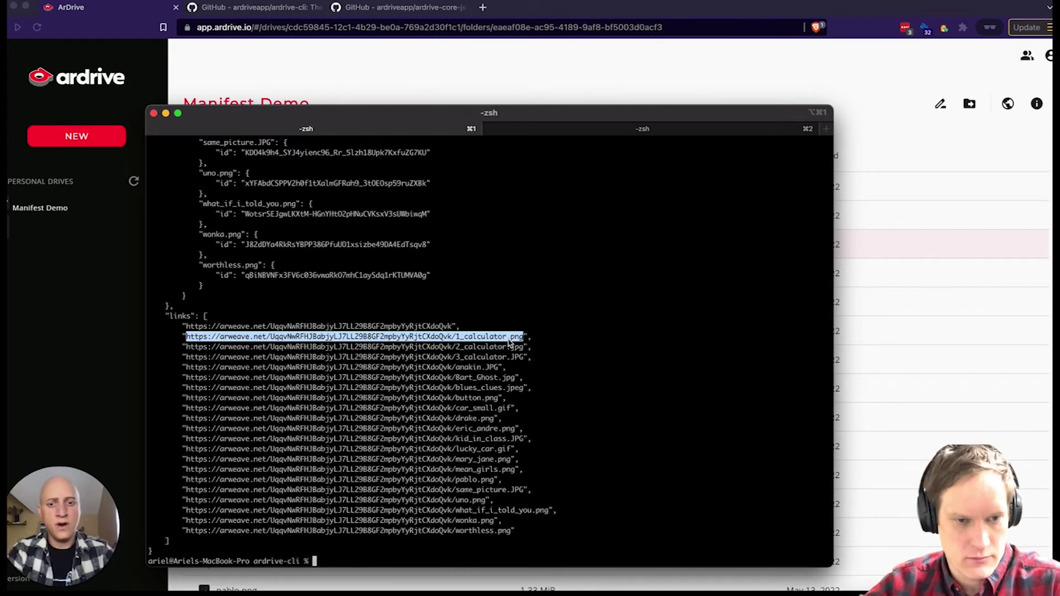
# Step: Copy the 1_calculator.png link and load it in a new private Brave tab
pyautogui.press('super+c')
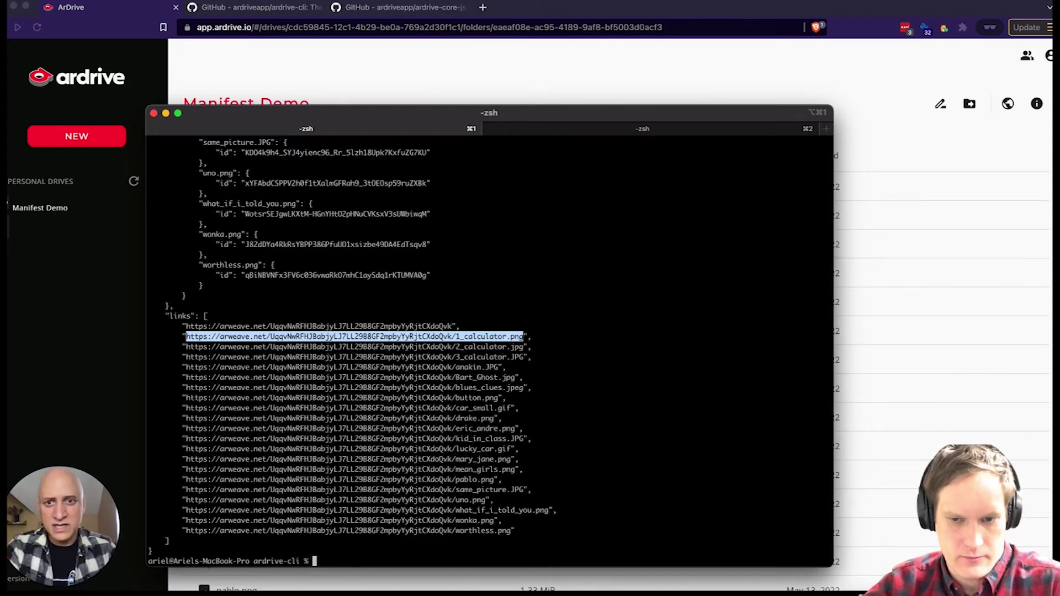
pyautogui.click(484, 8)
pyautogui.click(484, 8)
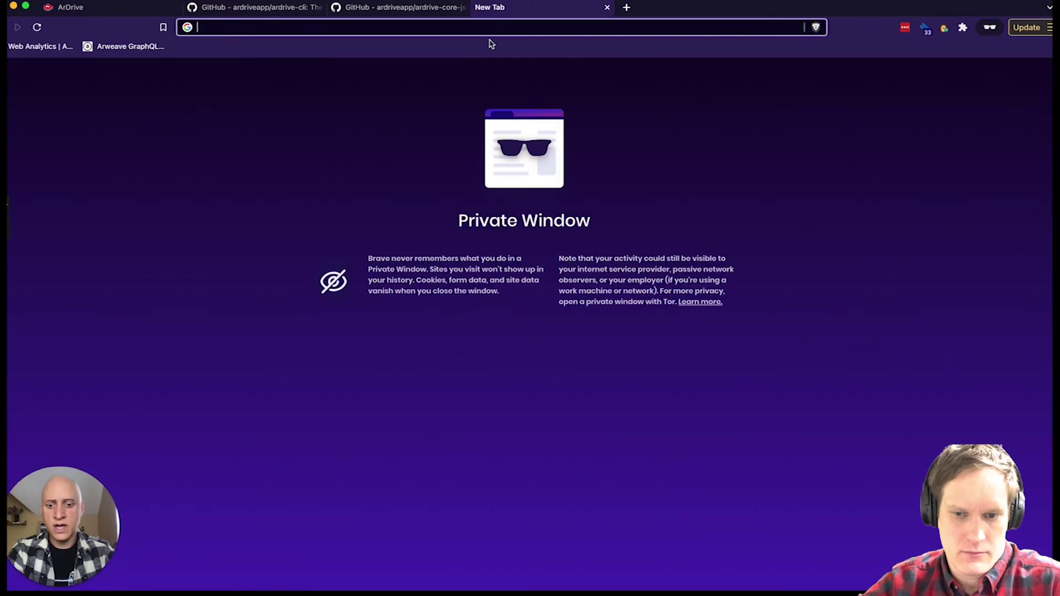
pyautogui.press('super+v')
pyautogui.press('Return')
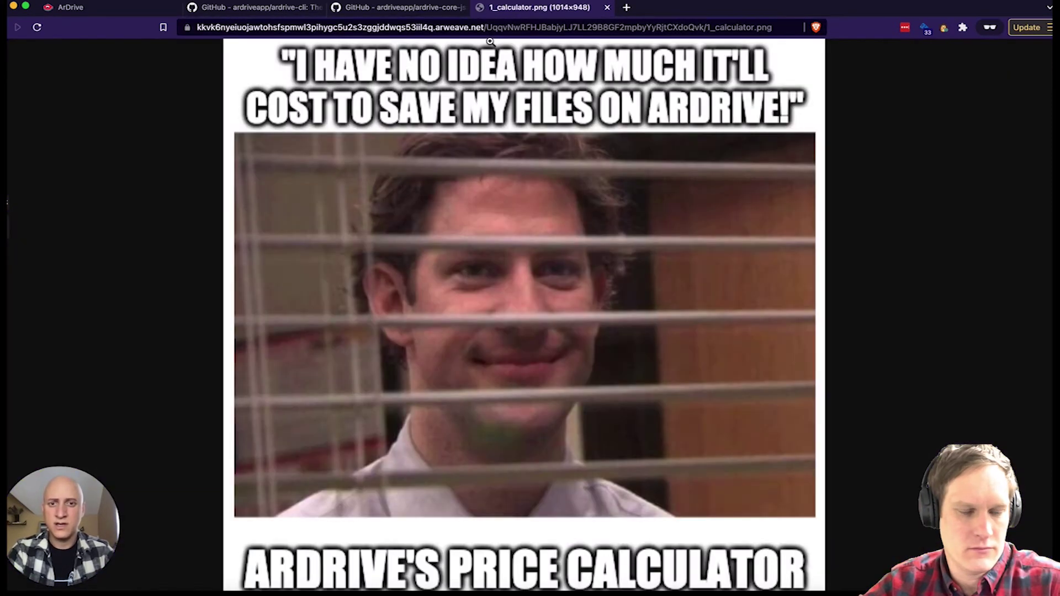
# Step: Select the wonka.png link in iTerm and load it in Brave
pyautogui.press('super+Tab')
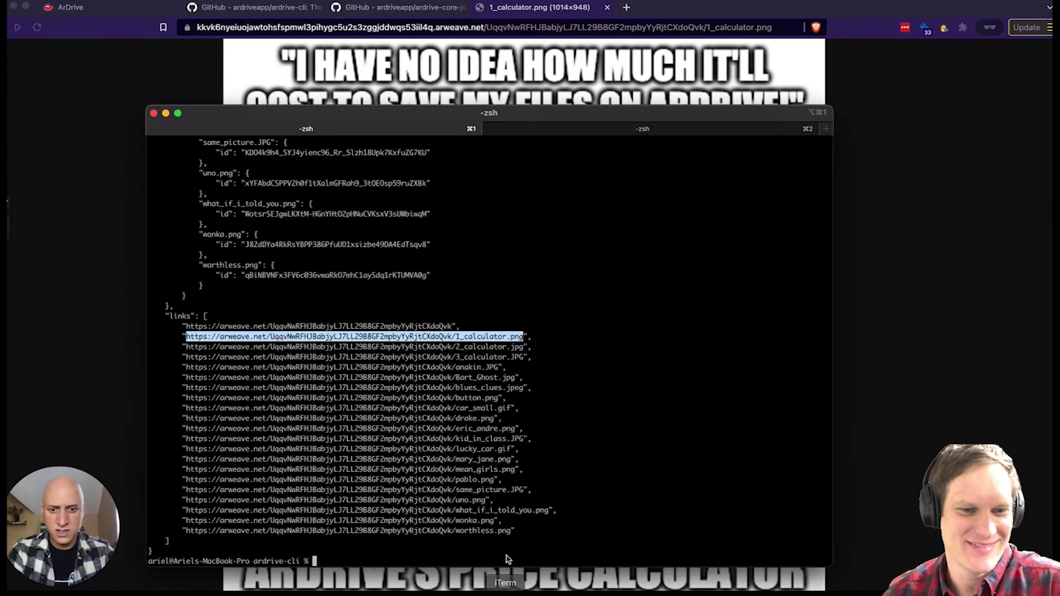
pyautogui.click(495, 523)
pyautogui.moveTo(495, 523); pyautogui.dragTo(186, 521)
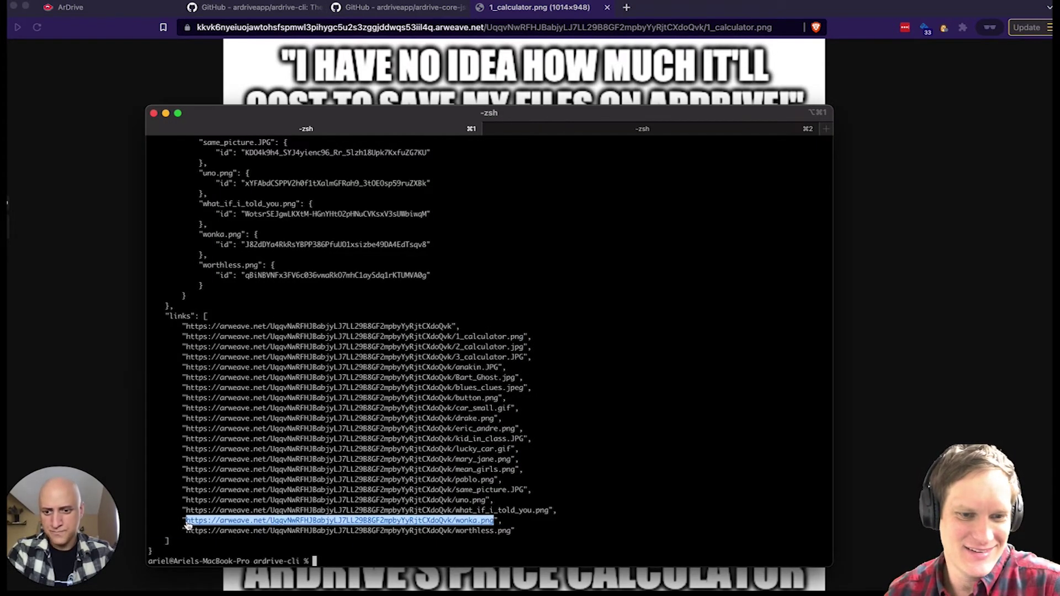
pyautogui.click(624, 6)
pyautogui.press('super+v')
pyautogui.press('Return')
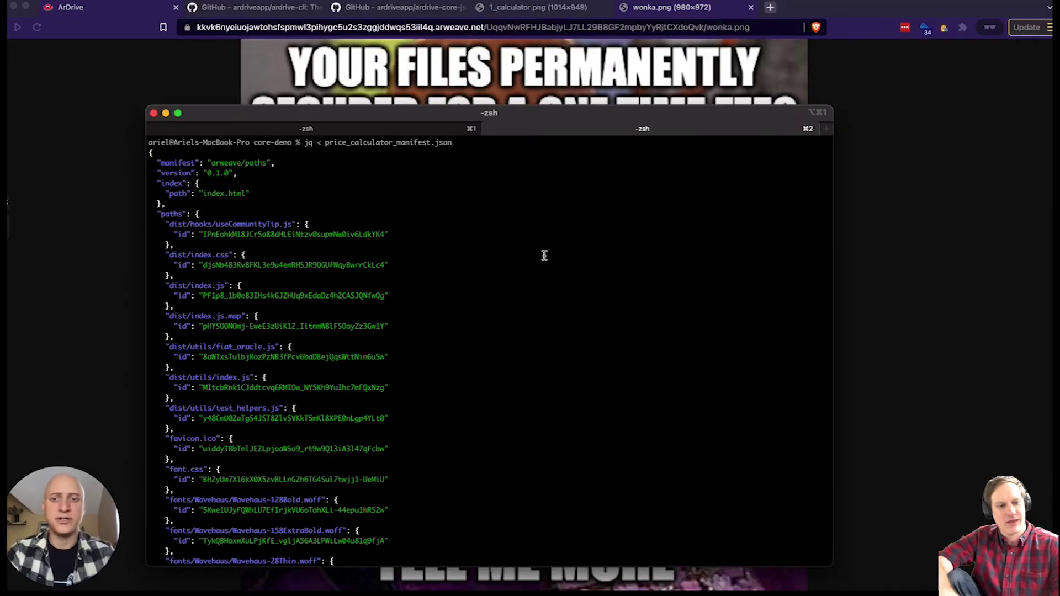
pyautogui.scroll(-3, 537, 290)
pyautogui.scroll(3, 536, 291)
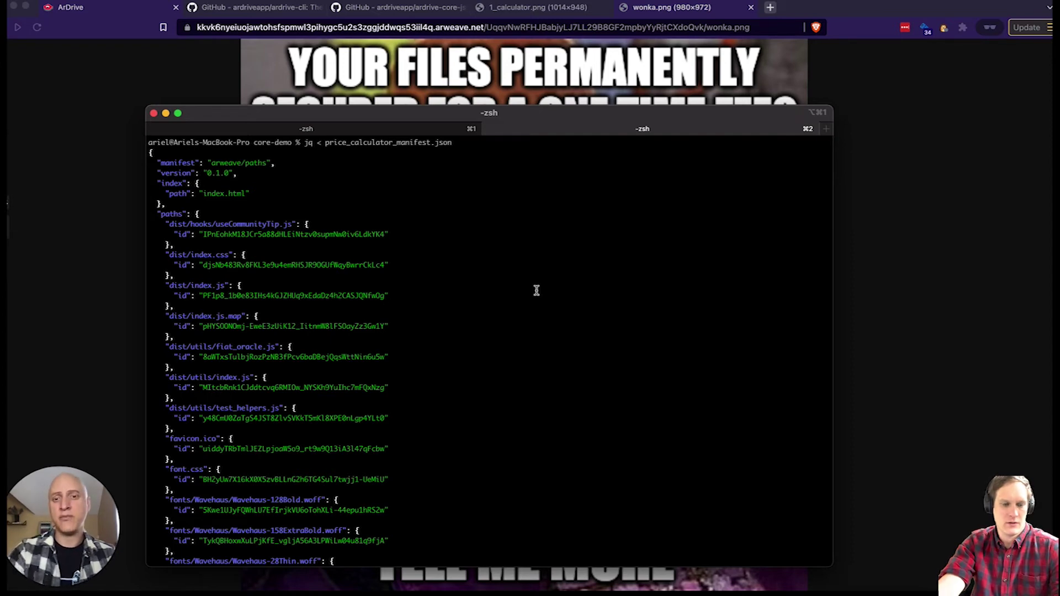
pyautogui.click(377, 8)
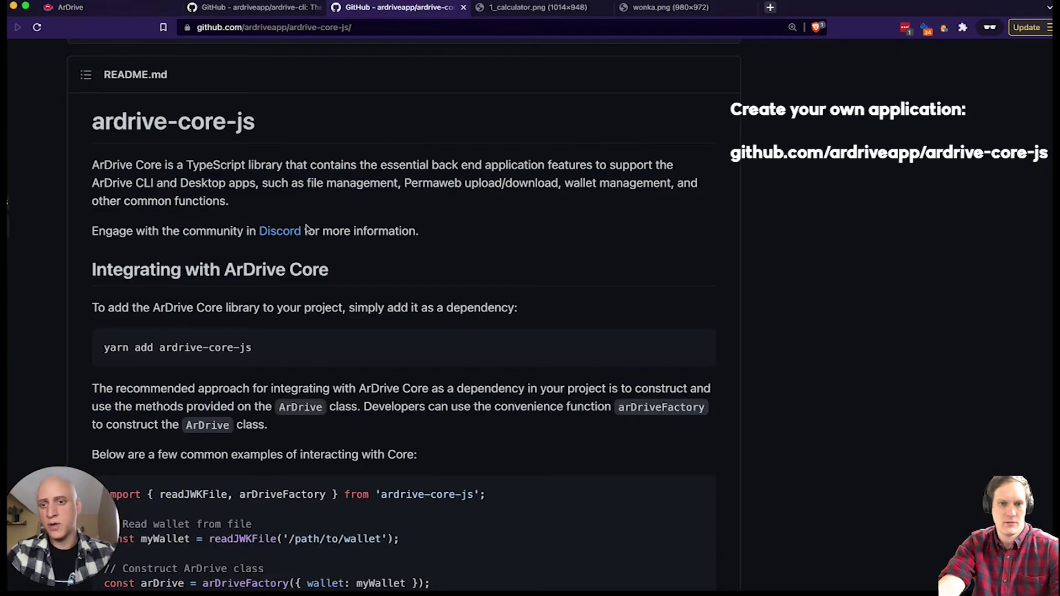
# Step: Scroll through the ardrive-core-js README integration examples, then switch to Visual Studio Code
pyautogui.scroll(-9, 435, 319)
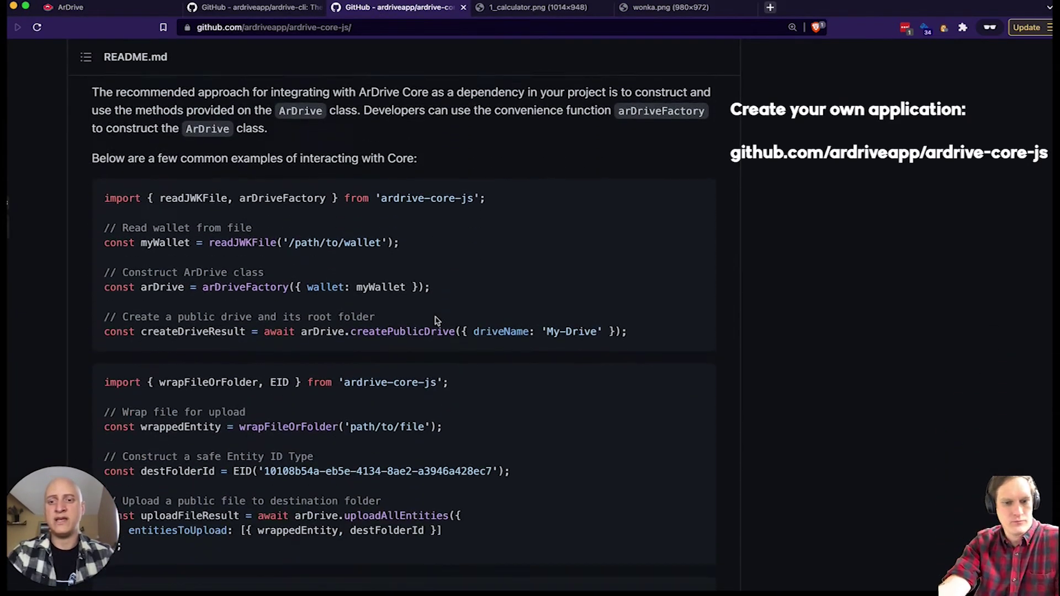
pyautogui.scroll(10, 435, 319)
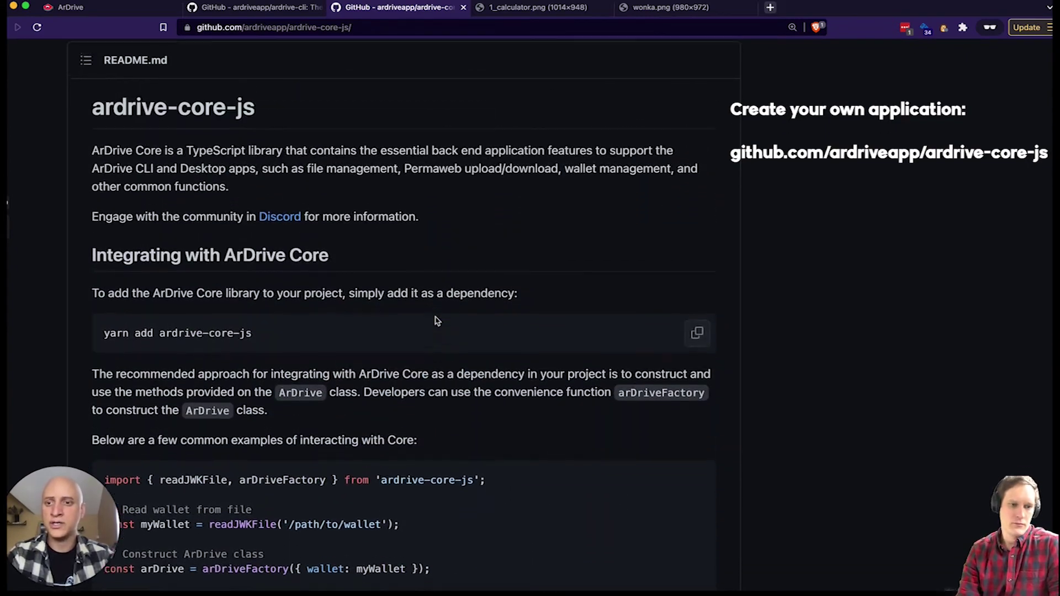
pyautogui.scroll(-1, 437, 320)
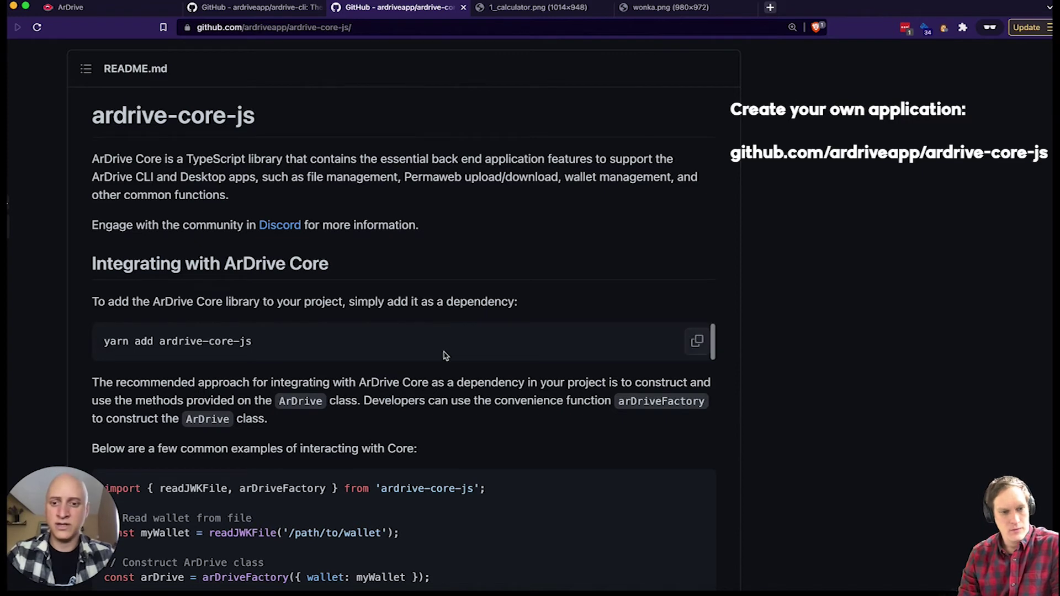
pyautogui.scroll(-2, 444, 356)
pyautogui.scroll(2, 418, 457)
pyautogui.scroll(3, 418, 456)
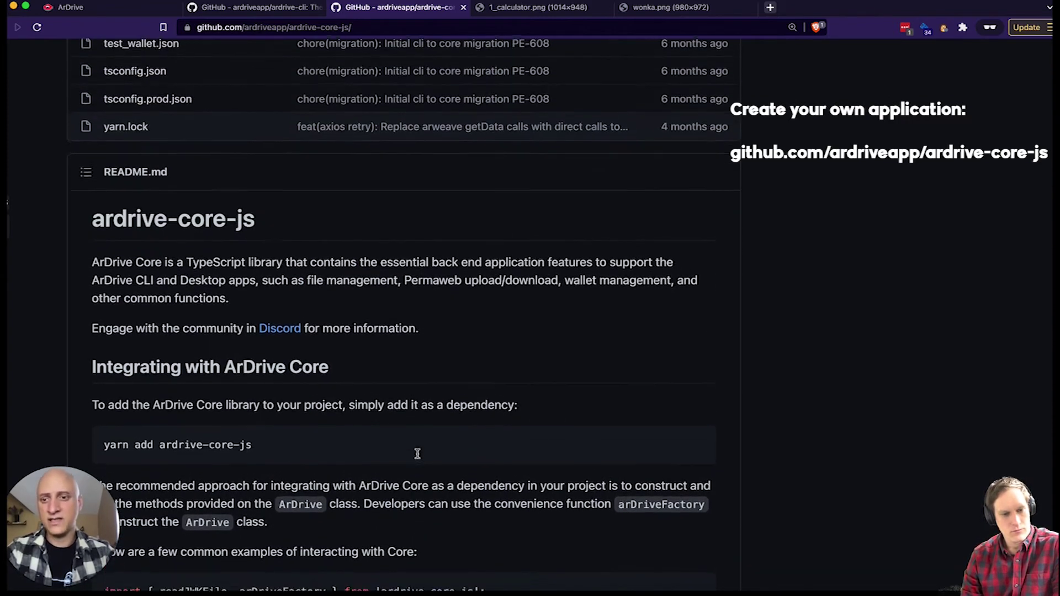
pyautogui.scroll(-3, 418, 456)
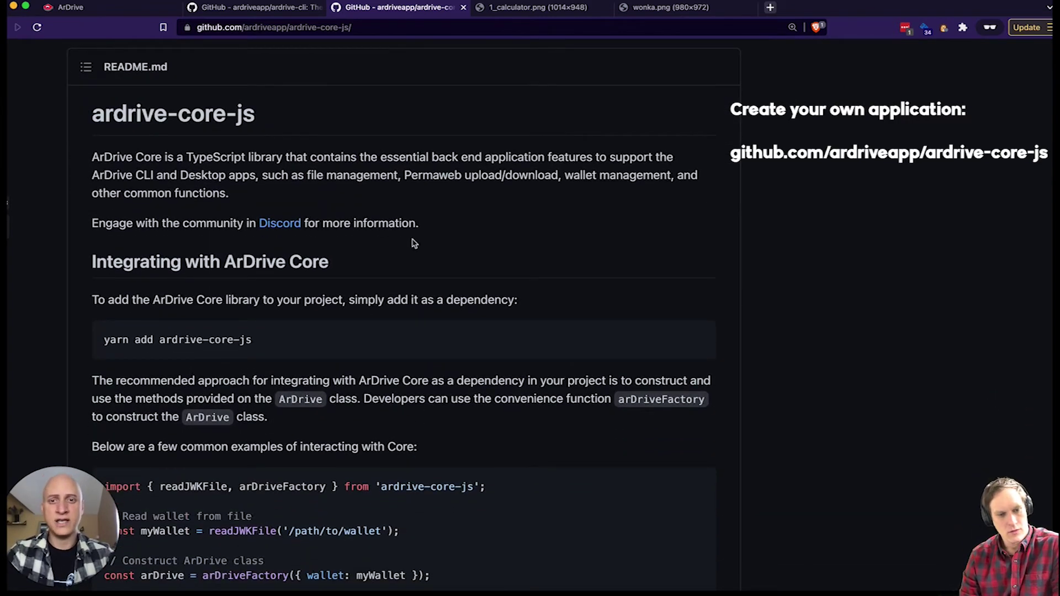
pyautogui.press('super+Tab')
pyautogui.press('super+Tab')
pyautogui.press('super+Tab')
pyautogui.press('super+Tab')
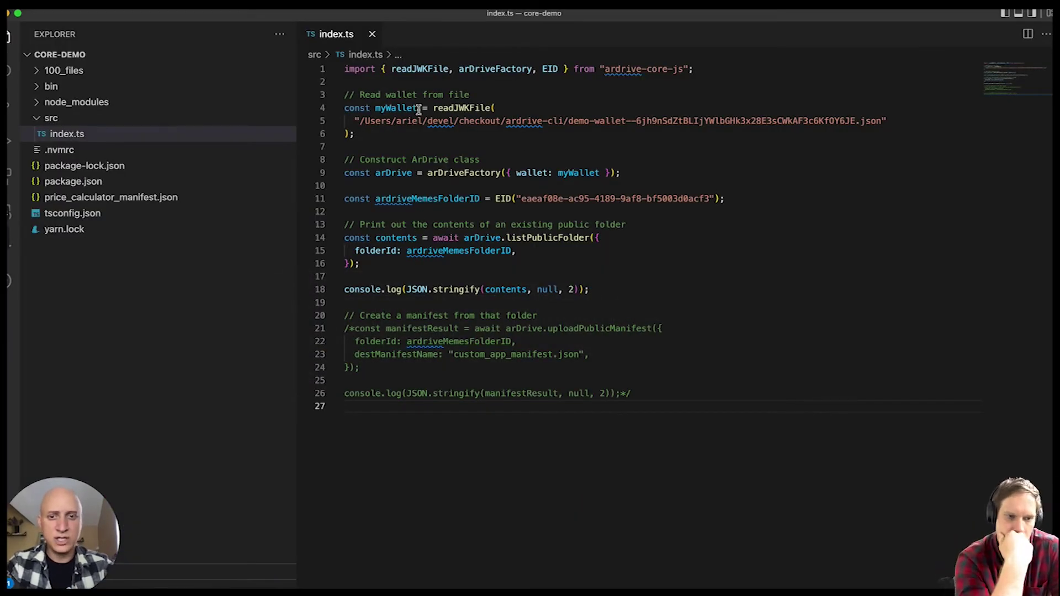
pyautogui.doubleClick(634, 70)
pyautogui.click(625, 90)
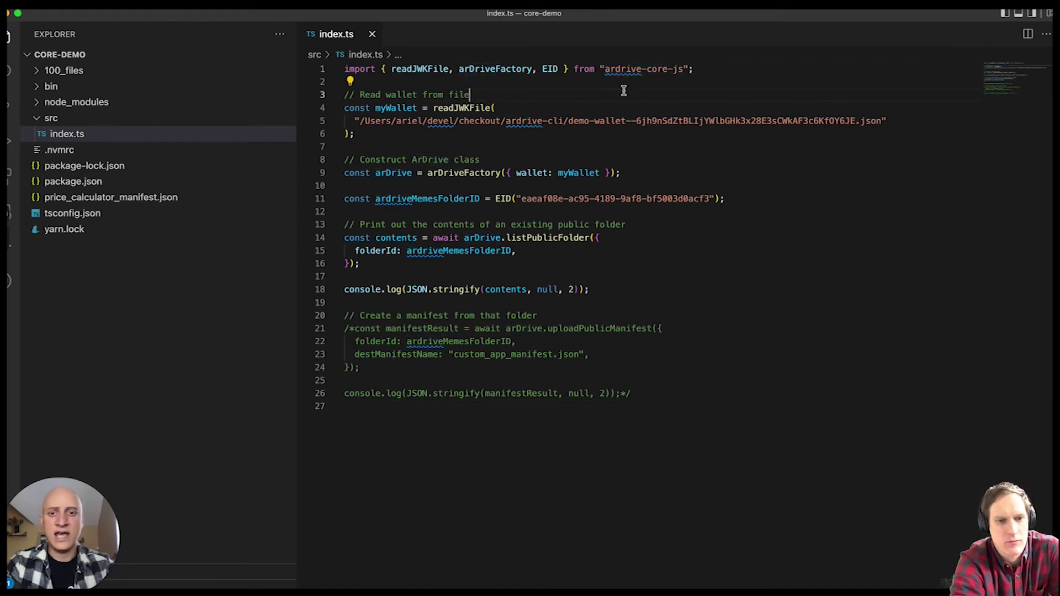
pyautogui.click(596, 139)
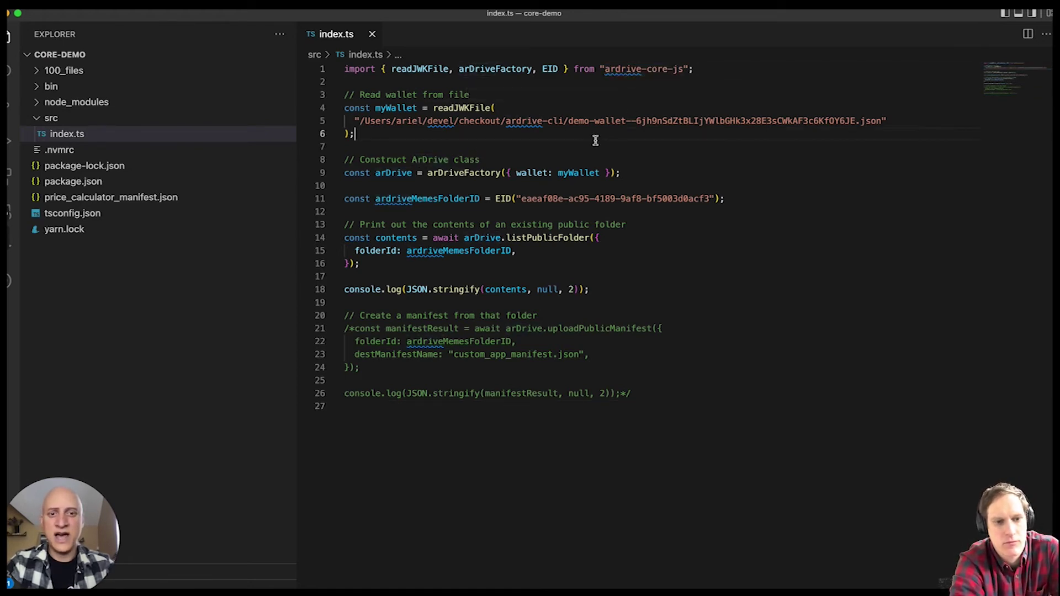
pyautogui.click(612, 185)
pyautogui.moveTo(533, 117)
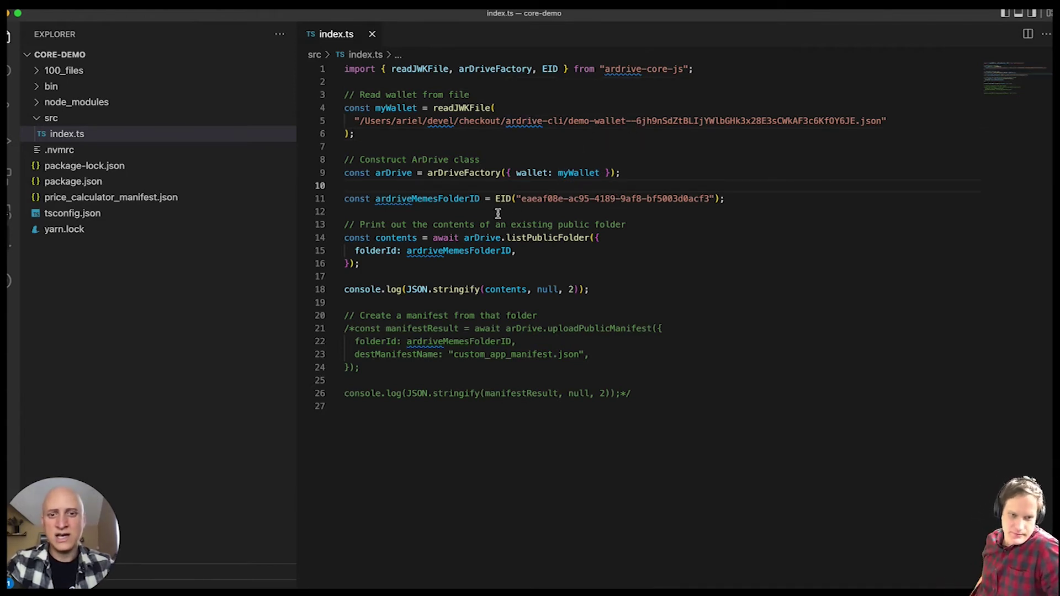
pyautogui.moveTo(364, 264); pyautogui.dragTo(337, 223)
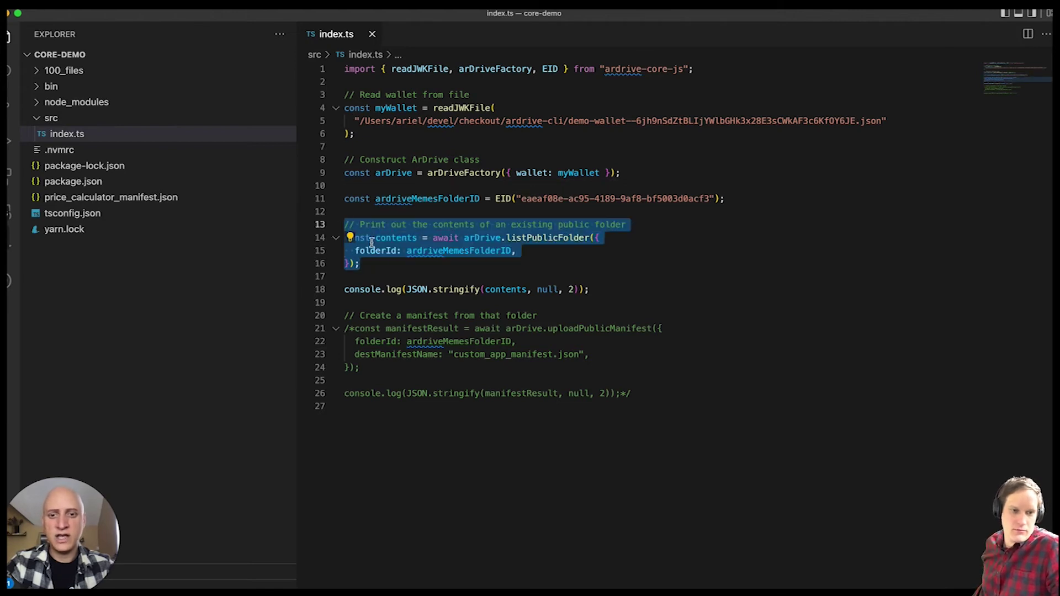
pyautogui.click(410, 266)
pyautogui.moveTo(379, 414); pyautogui.dragTo(342, 315)
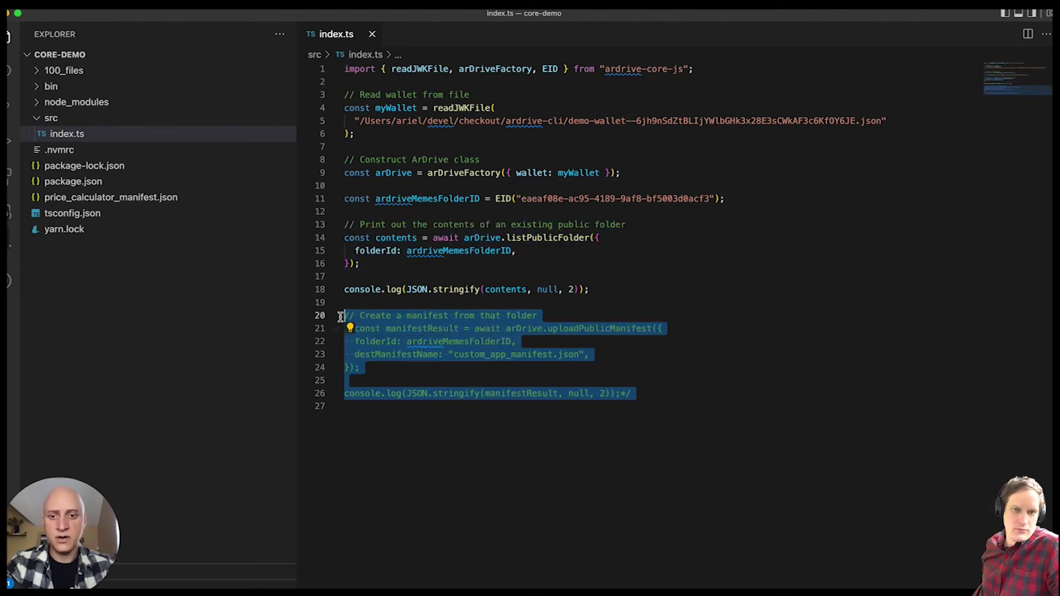
pyautogui.click(380, 301)
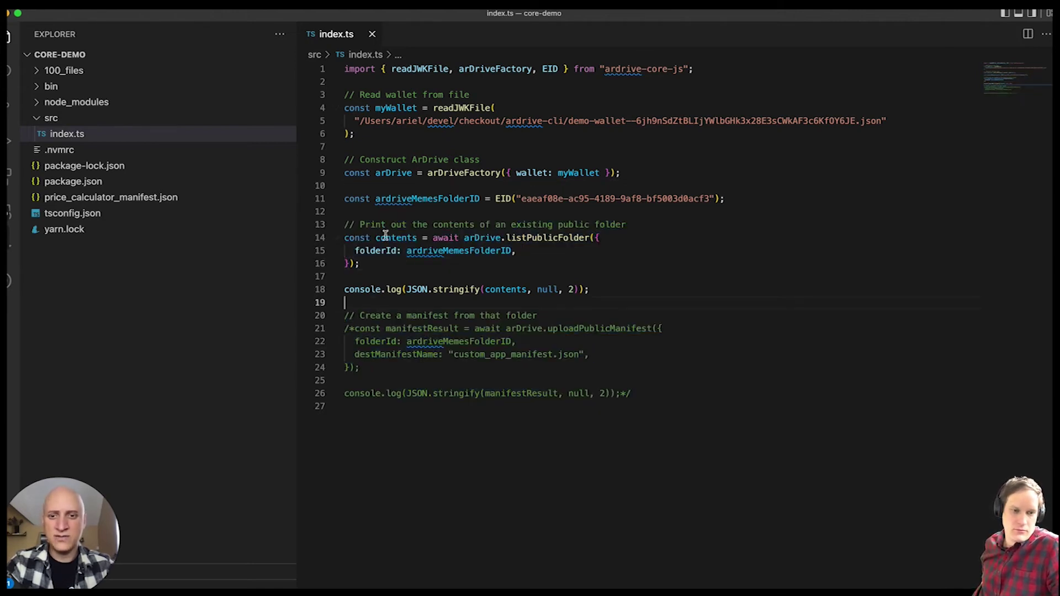
pyautogui.moveTo(390, 266); pyautogui.dragTo(339, 224)
pyautogui.click(393, 274)
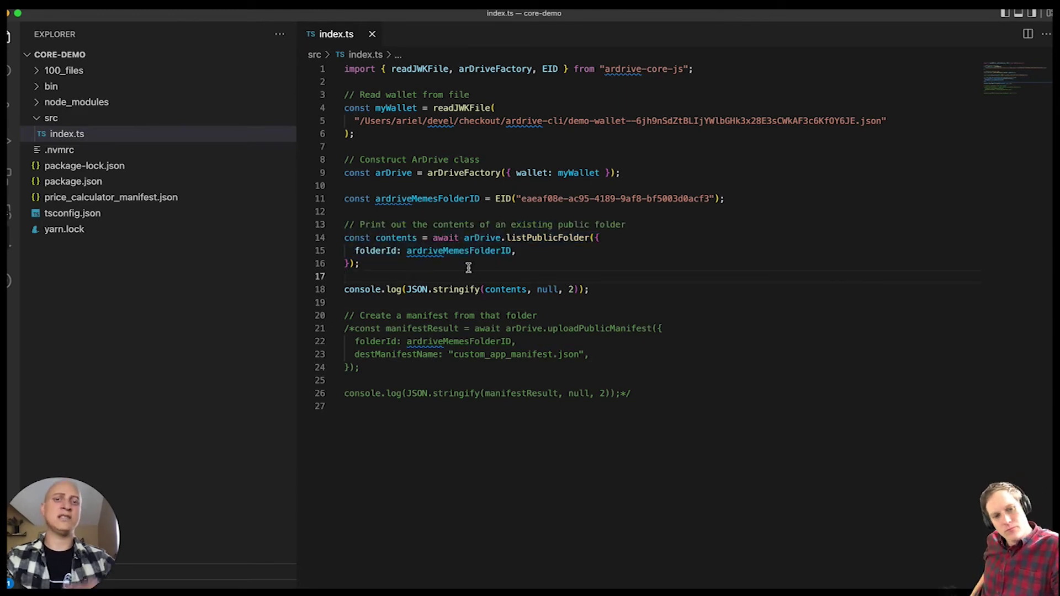
# Step: Rerun 'yarn ts-node bin/index.js' in iTerm to list the memes folder
pyautogui.press('super+Tab')
pyautogui.press('super+Tab')
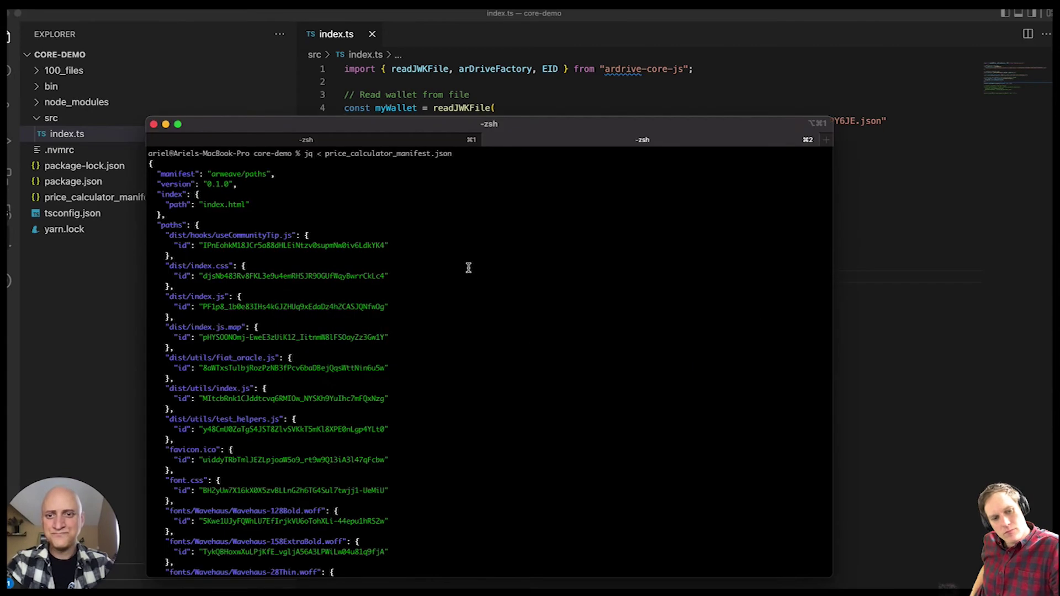
pyautogui.press('Up')
pyautogui.press('Up')
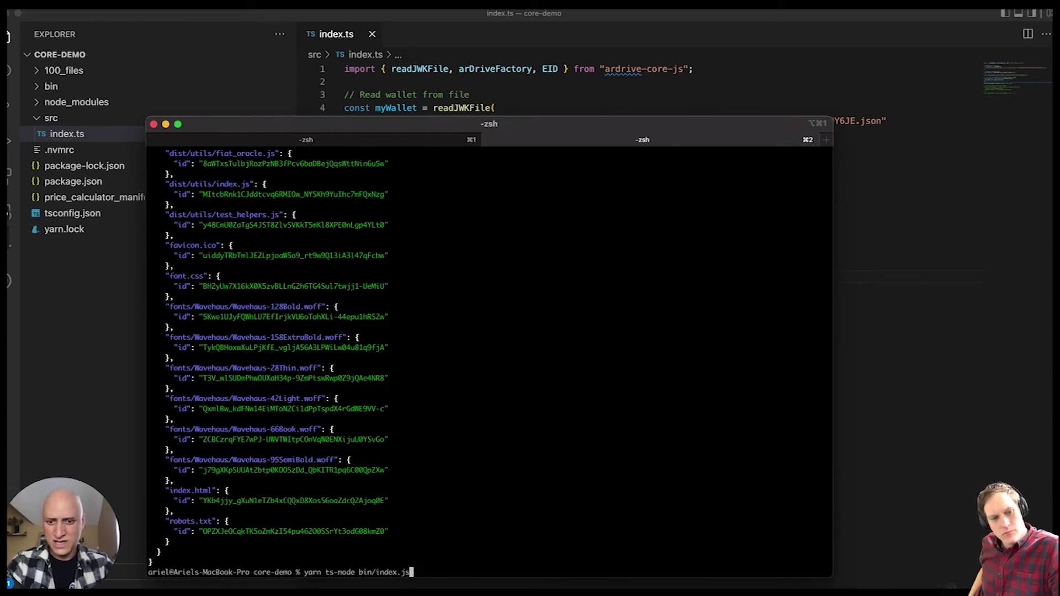
pyautogui.press('Return')
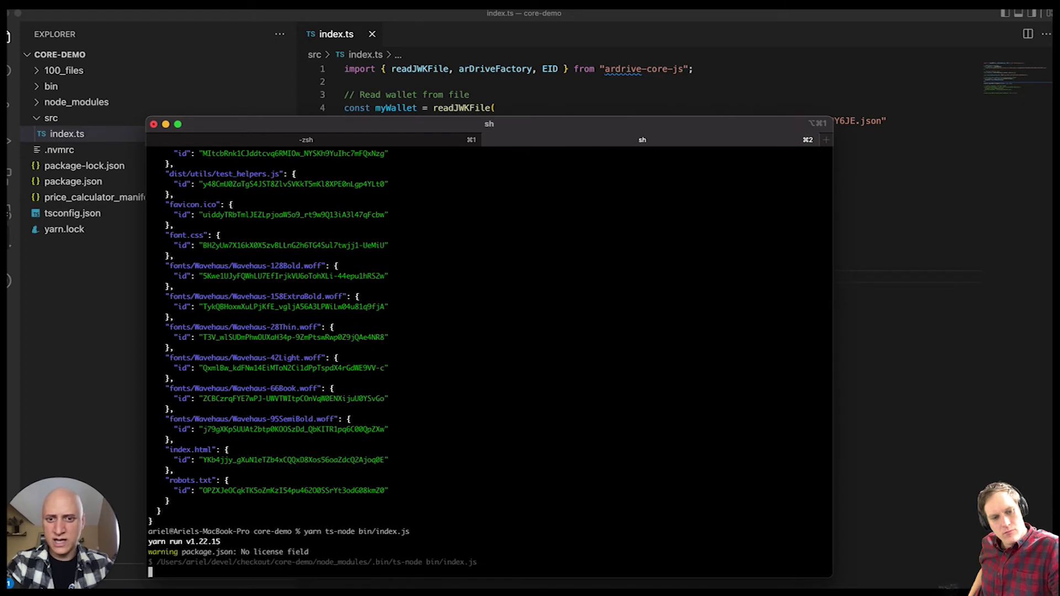
pyautogui.press('super+Tab')
pyautogui.press('super+Tab')
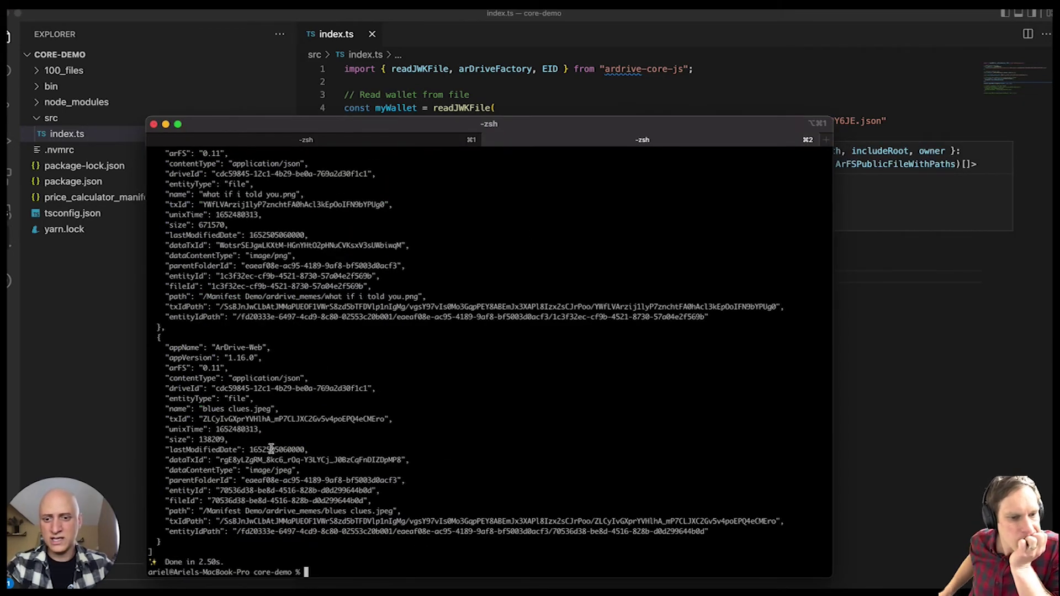
# Step: Highlight the blues clues.jpeg, what if i told you.png and uno.png path lines
pyautogui.tripleClick(249, 512)
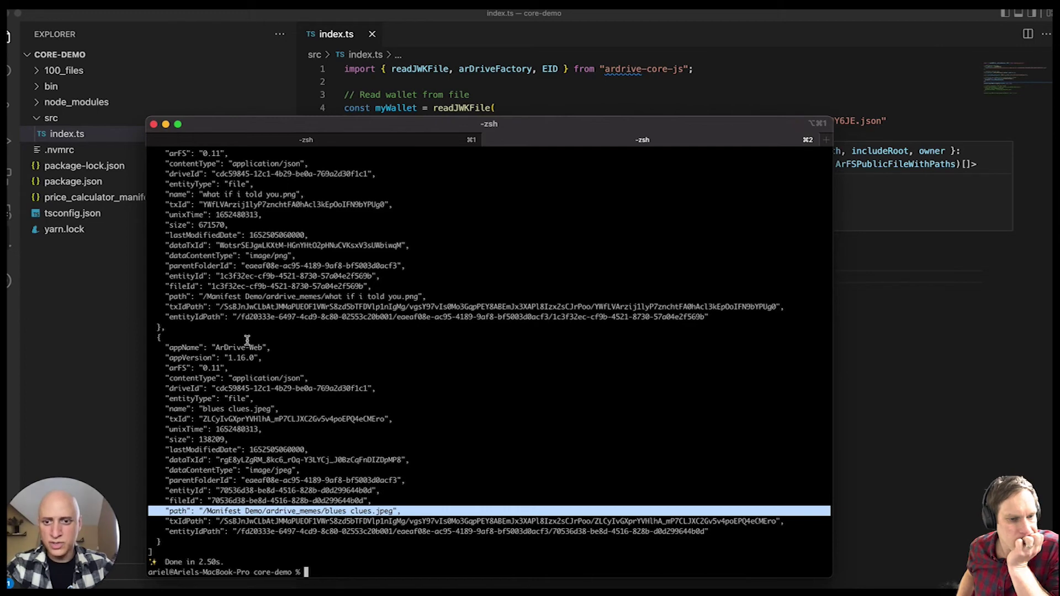
pyautogui.scroll(2, 248, 338)
pyautogui.tripleClick(280, 317)
pyautogui.scroll(10, 280, 317)
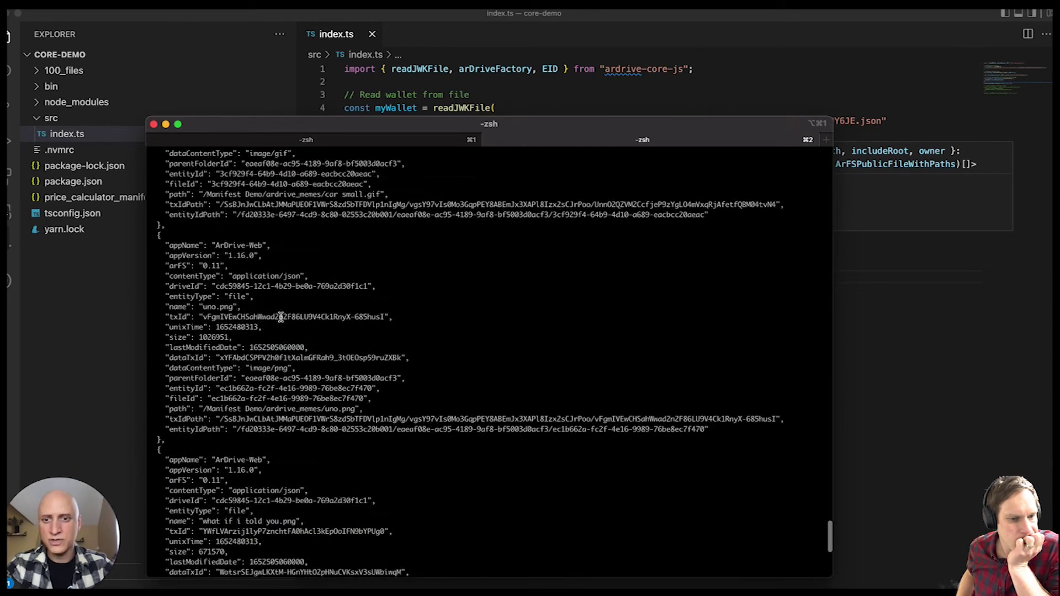
pyautogui.tripleClick(284, 397)
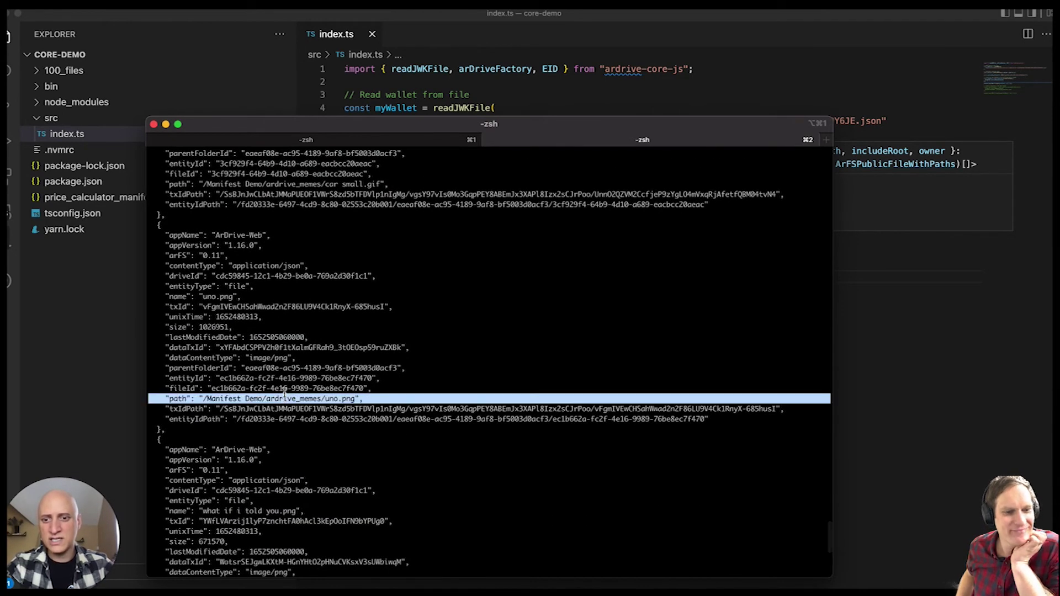
pyautogui.scroll(1, 293, 296)
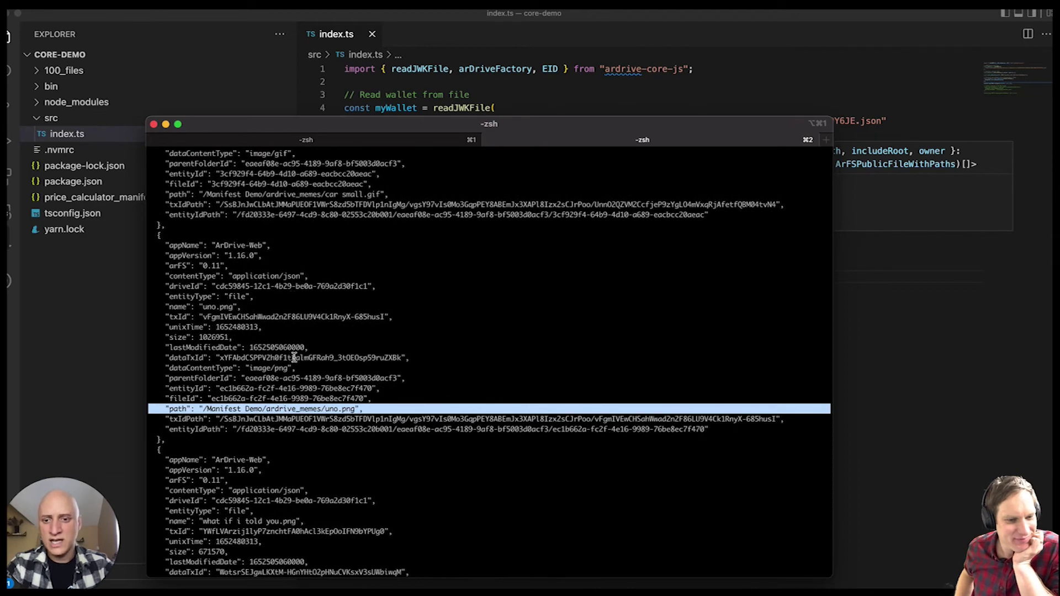
pyautogui.scroll(-10, 366, 436)
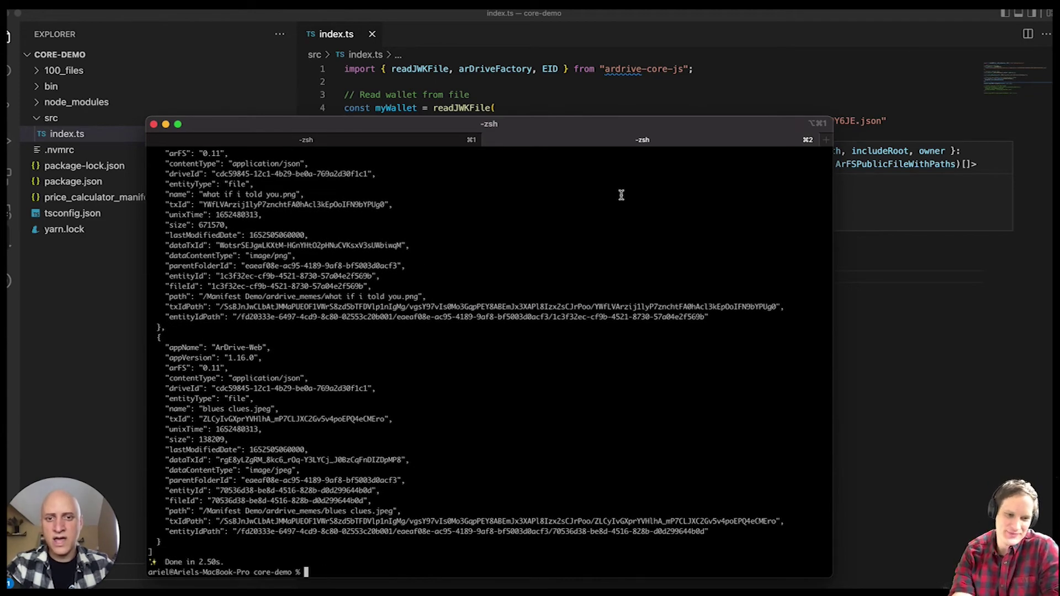
pyautogui.press('super+Tab')
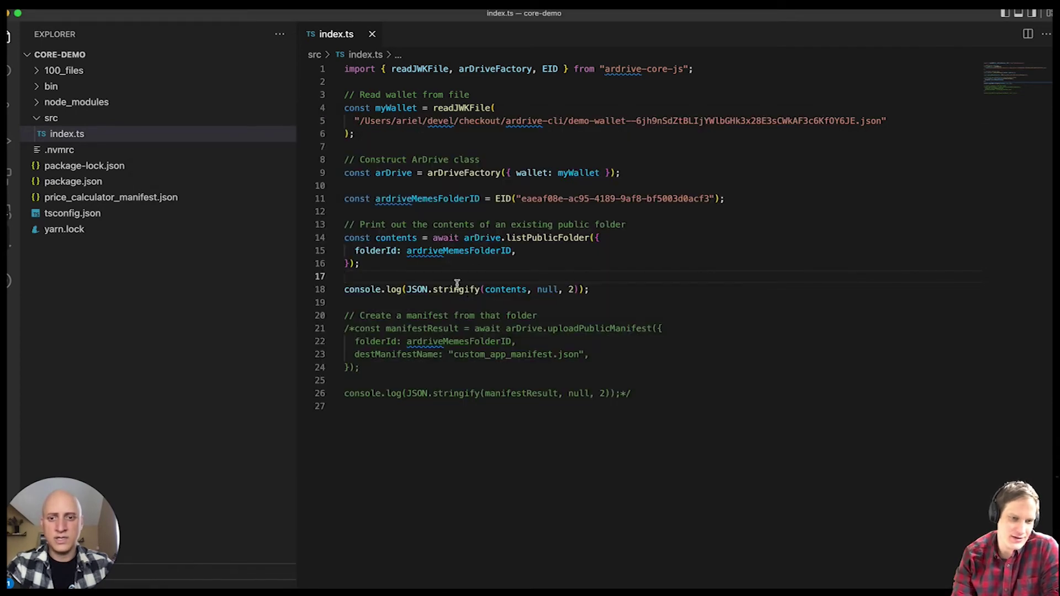
# Step: Block-comment the folder-listing code, uncomment the uploadPublicManifest block, and save index.ts
pyautogui.press('Up')
pyautogui.press('Up')
pyautogui.press('Up')
pyautogui.press('Up')
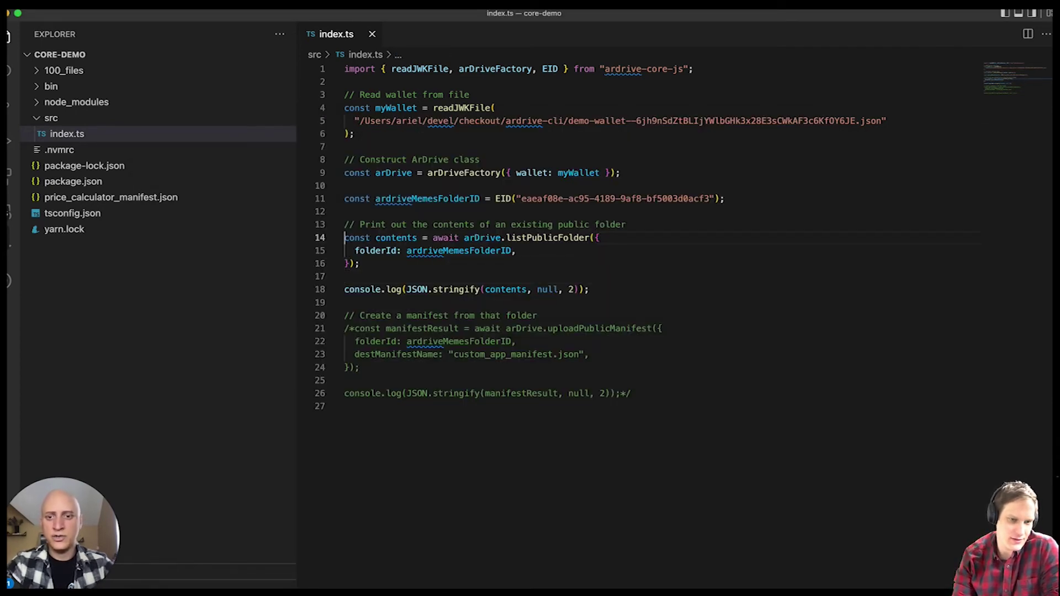
pyautogui.hotkey('shift', 'Right')
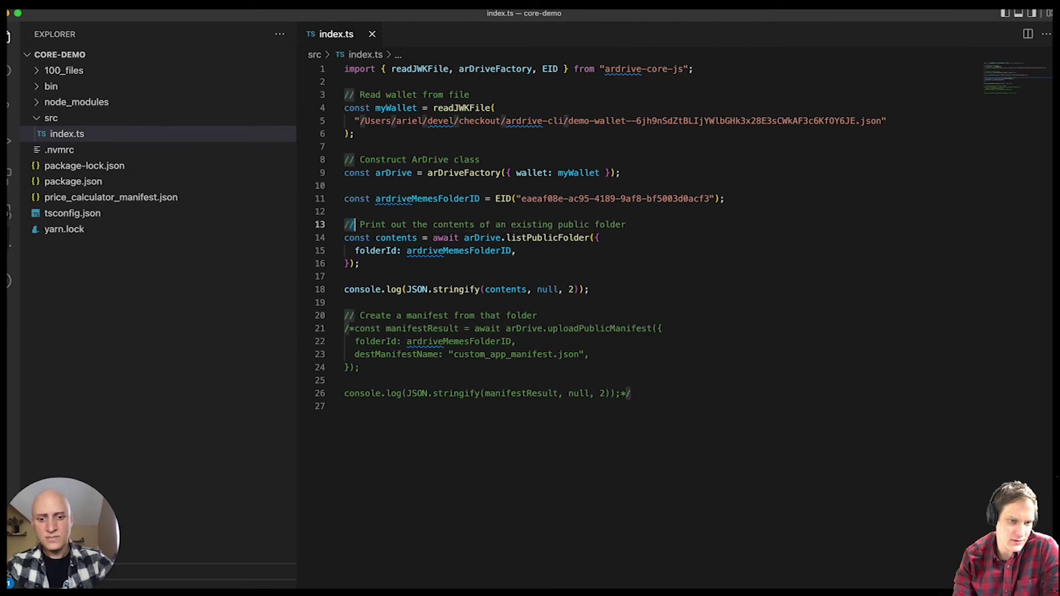
pyautogui.write('*')
pyautogui.press('Down')
pyautogui.press('Down')
pyautogui.press('Down')
pyautogui.press('End')
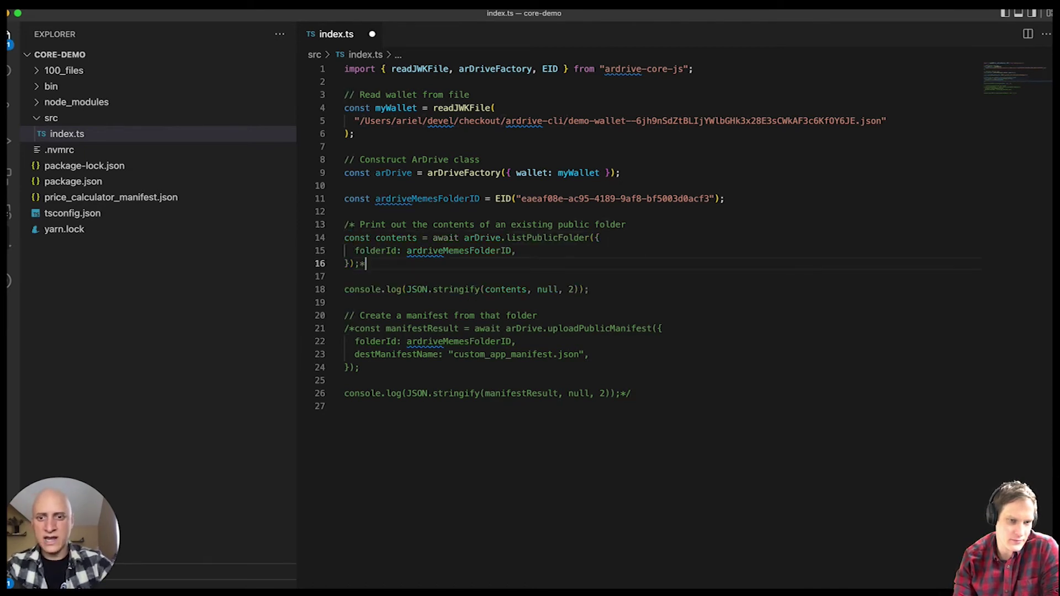
pyautogui.press('Down')
pyautogui.press('Down')
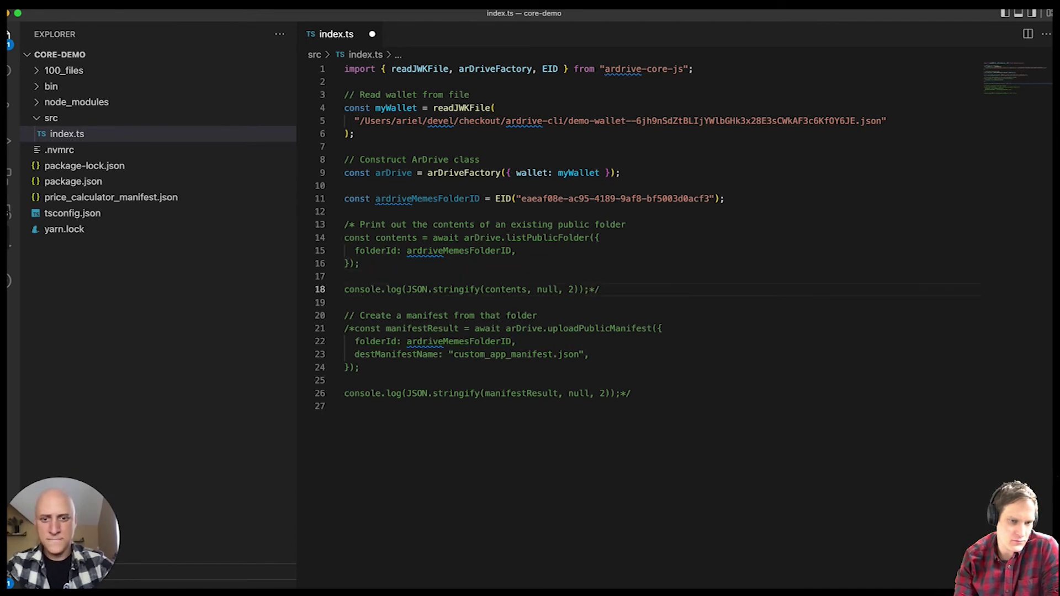
pyautogui.press('Down')
pyautogui.press('Down')
pyautogui.press('Delete')
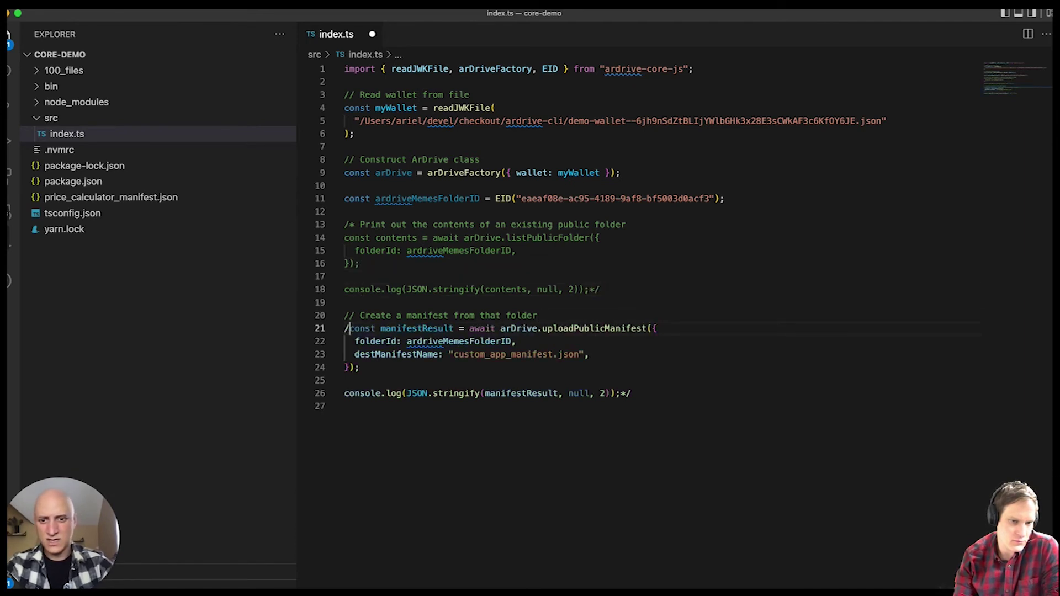
pyautogui.press('Down')
pyautogui.press('Down')
pyautogui.press('Down')
pyautogui.press('Down')
pyautogui.press('Down')
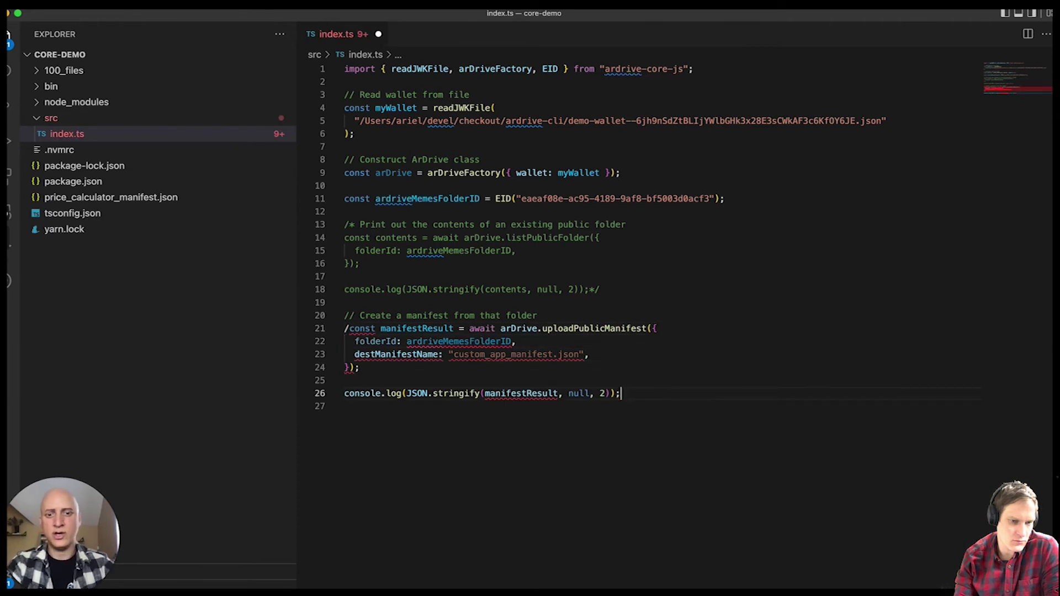
pyautogui.click(345, 329)
pyautogui.press('Delete')
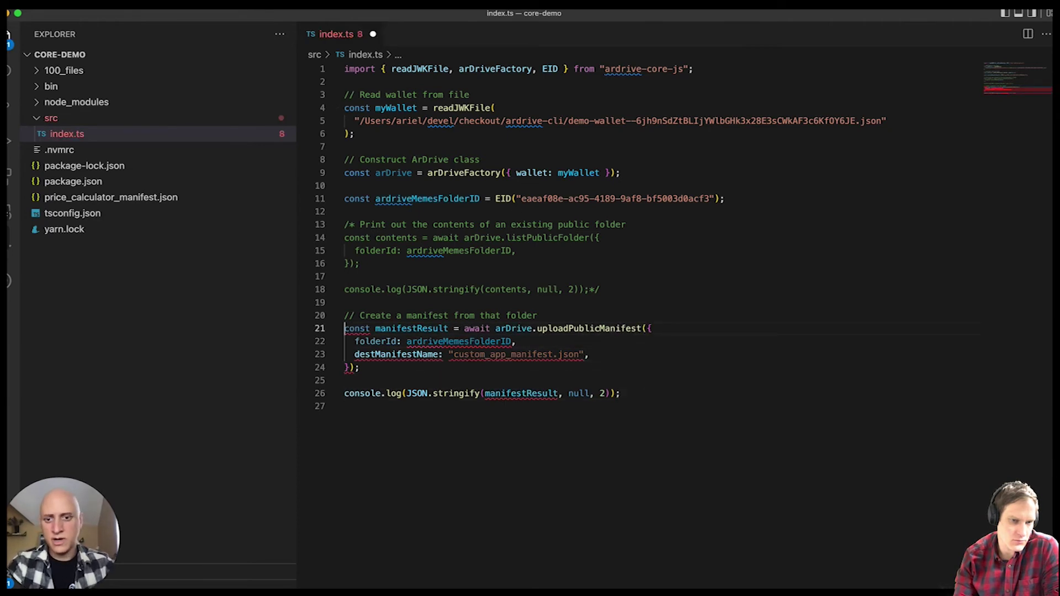
pyautogui.press('super+s')
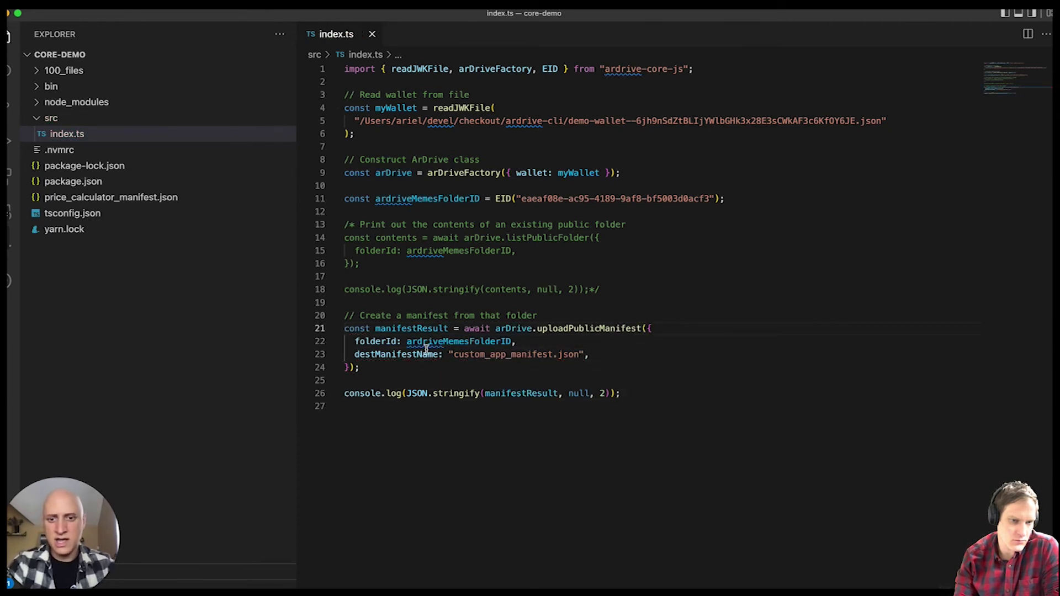
# Step: Point out the arDrive.uploadPublicManifest call and its ardriveMemesFolderID argument
pyautogui.click(570, 330)
pyautogui.doubleClick(515, 329)
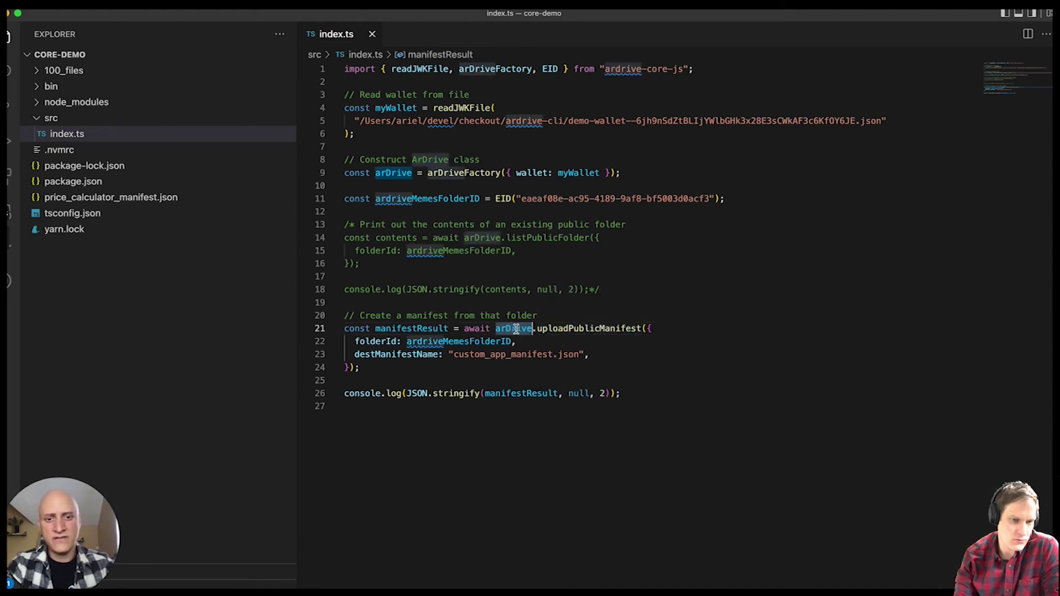
pyautogui.doubleClick(572, 328)
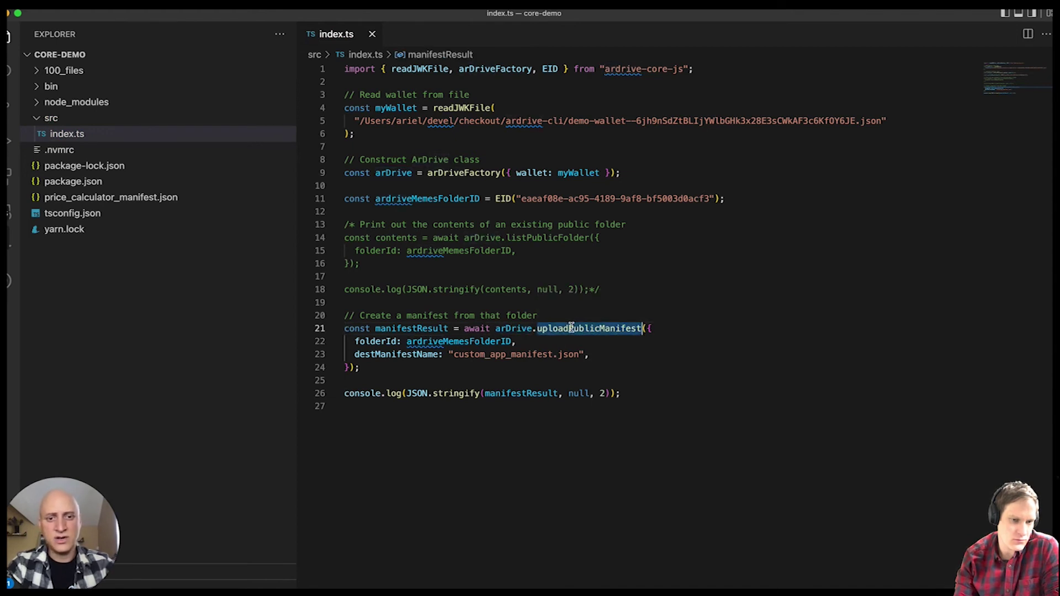
pyautogui.click(460, 344)
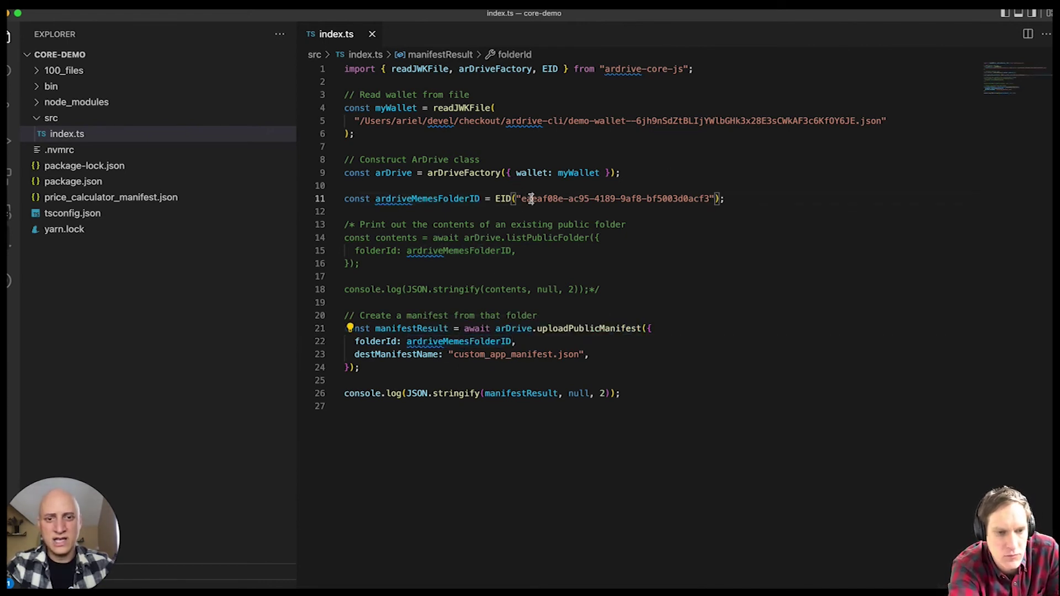
pyautogui.doubleClick(531, 199)
# Step: Highlight destManifestName 'custom_app_manifest.json' and the manifestResult printing lines 25–26
pyautogui.doubleClick(467, 355)
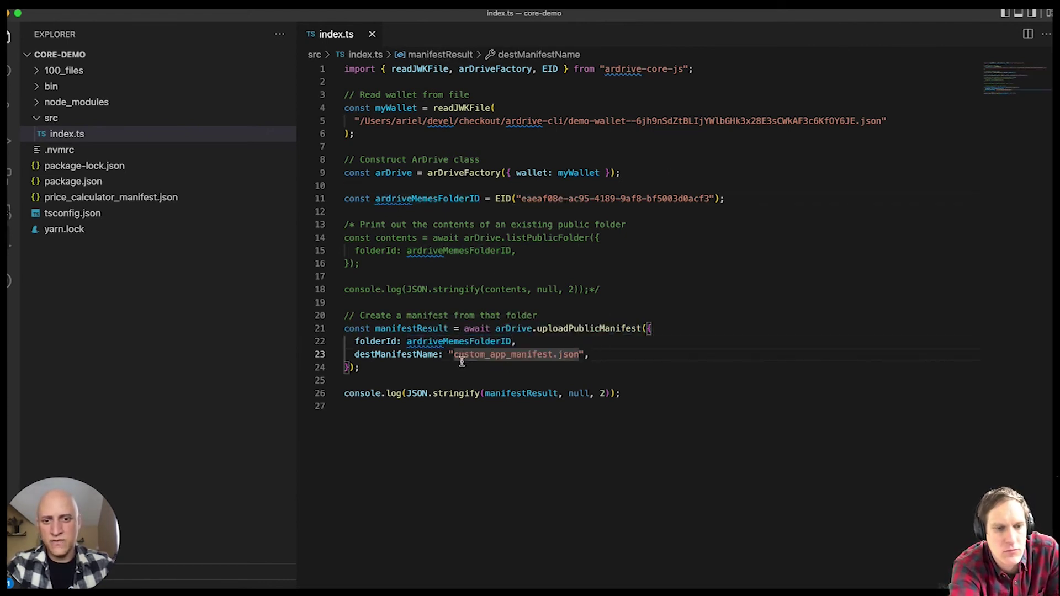
pyautogui.doubleClick(422, 355)
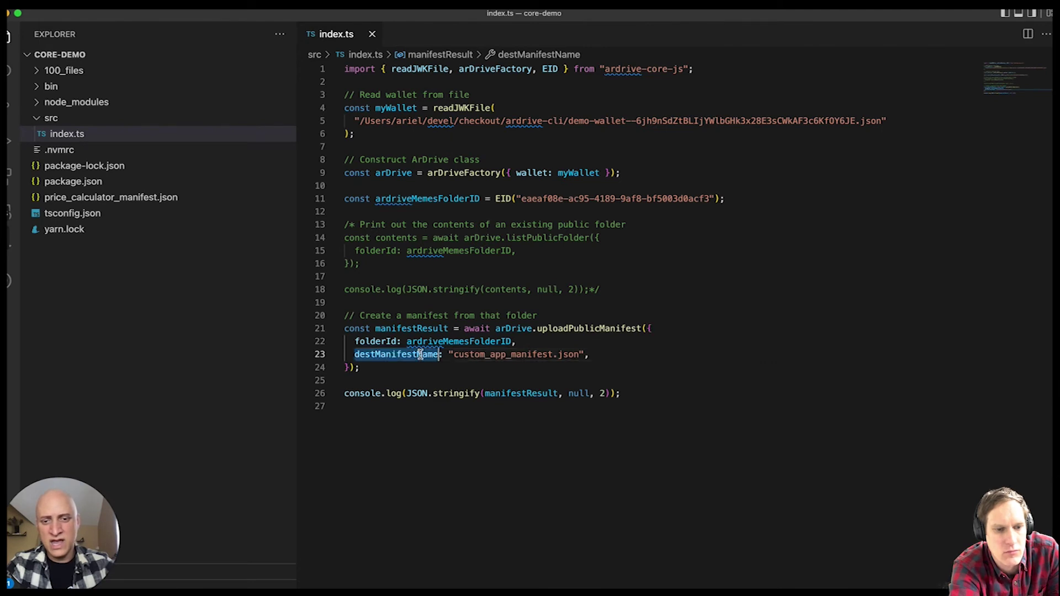
pyautogui.doubleClick(468, 354)
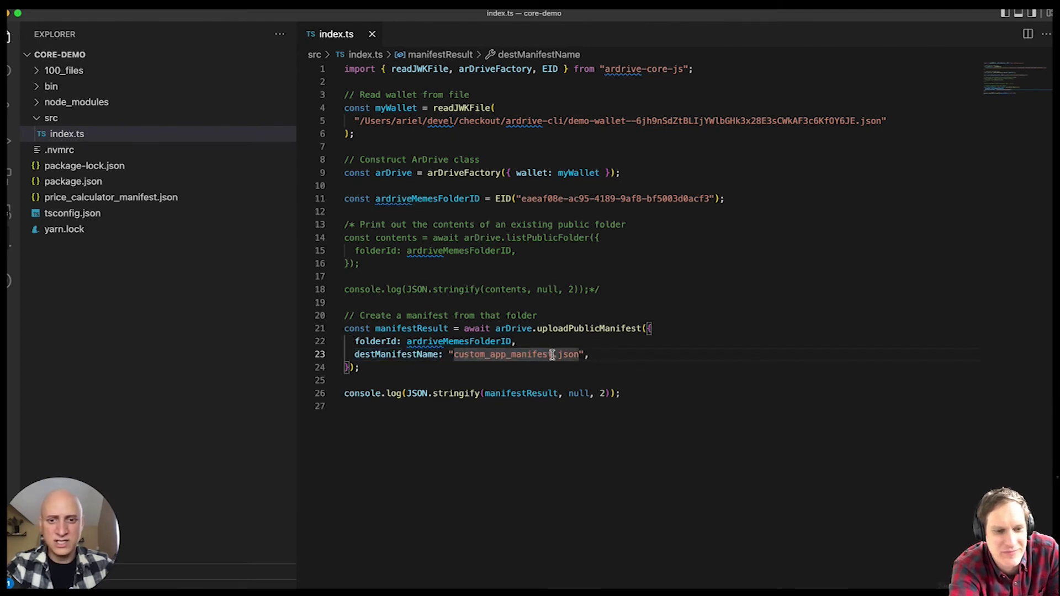
pyautogui.doubleClick(409, 355)
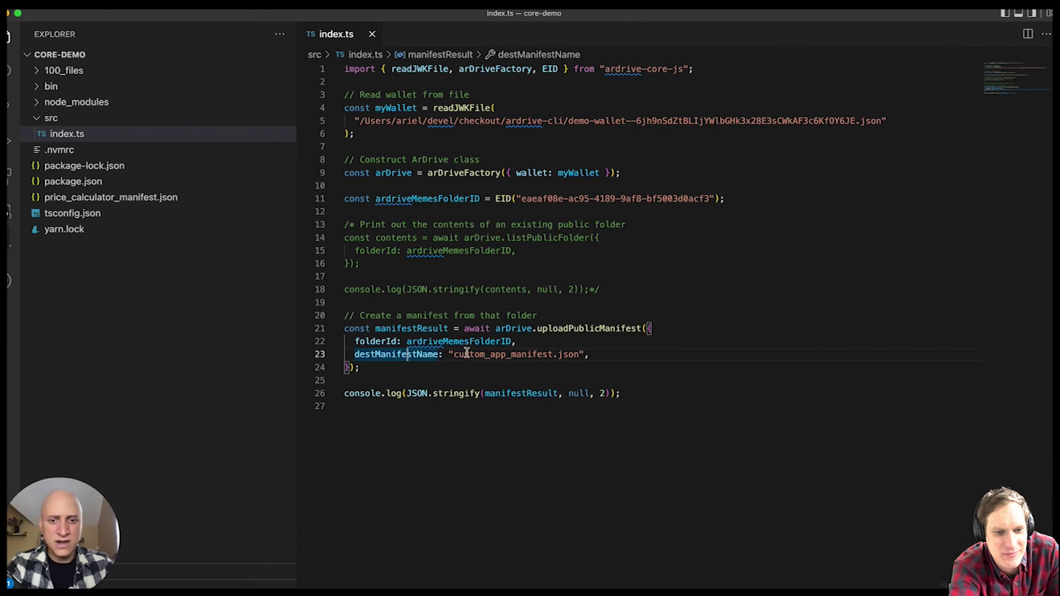
pyautogui.tripleClick(432, 393)
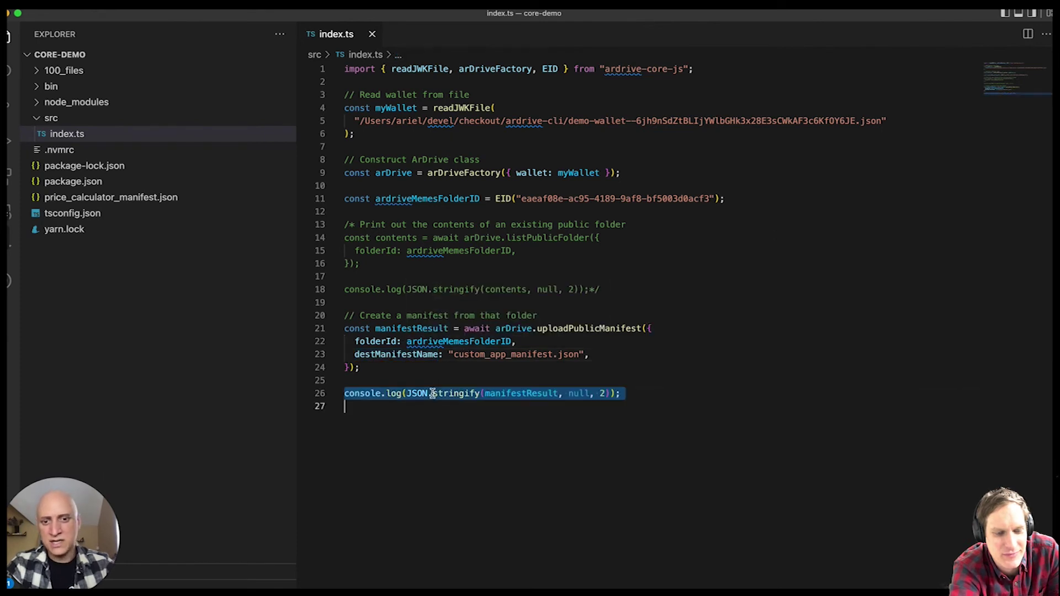
pyautogui.click(528, 393)
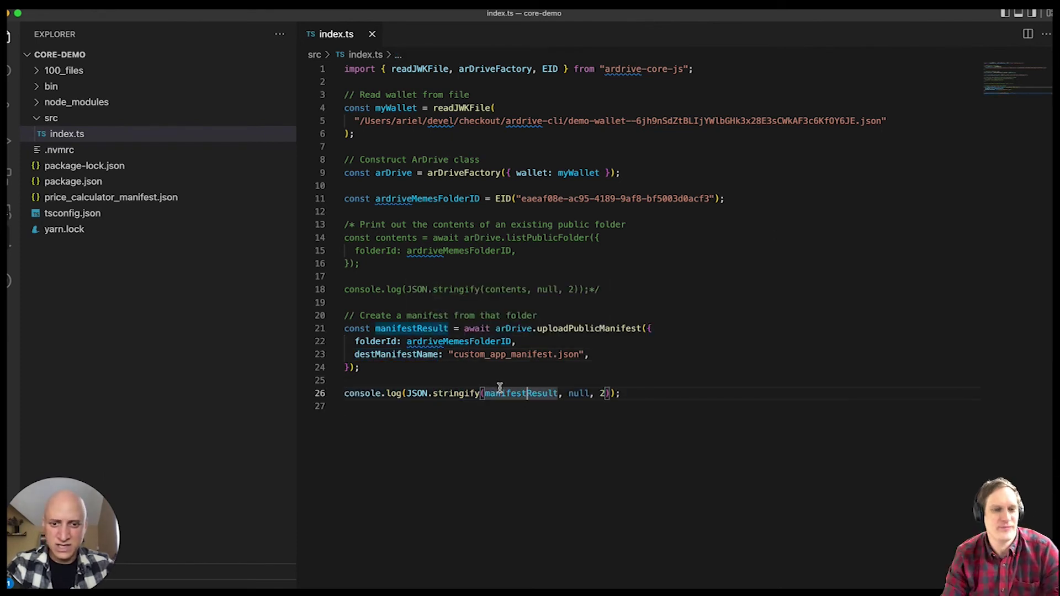
pyautogui.moveTo(627, 393); pyautogui.dragTo(382, 380)
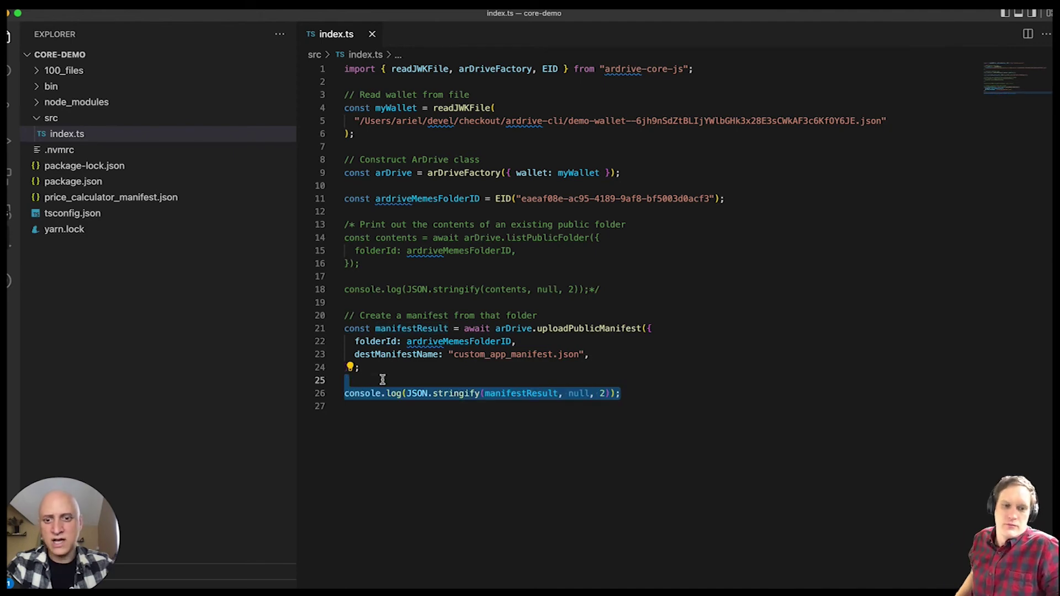
pyautogui.click(382, 379)
# Step: Compile with yarn tsc, then run 'yarn ts-node bin/index.js' to upload the manifest
pyautogui.press('super+Tab')
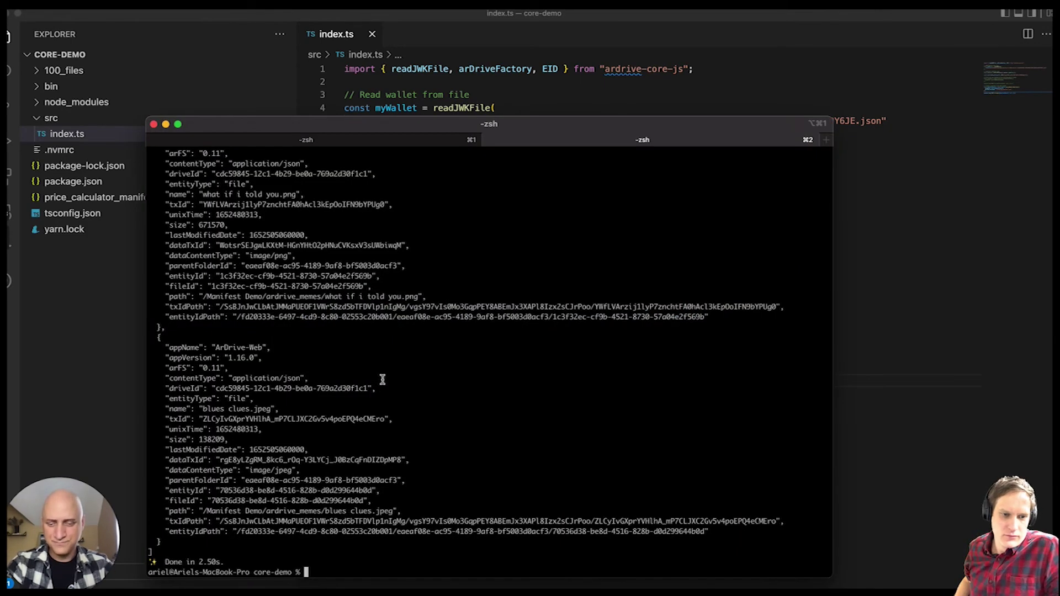
pyautogui.write('yarn tsc')
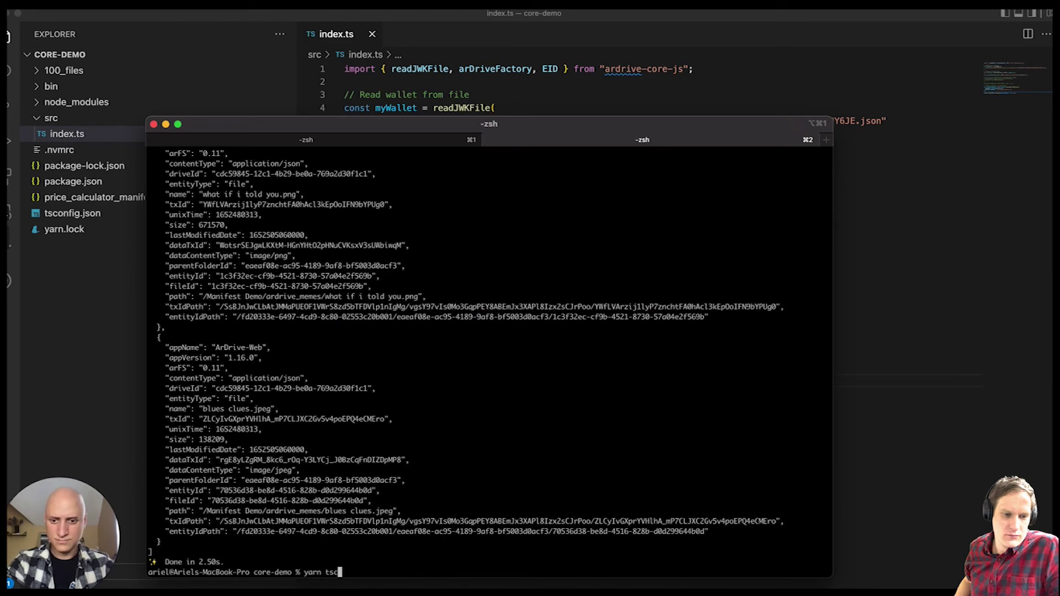
pyautogui.press('Return')
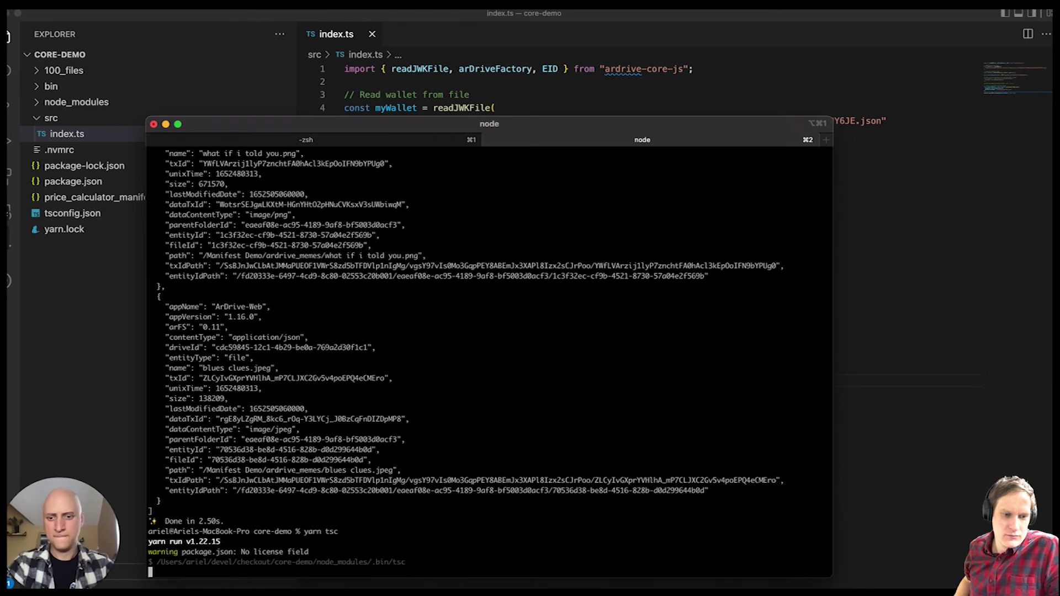
pyautogui.write('yarn ts-node bin/index.js')
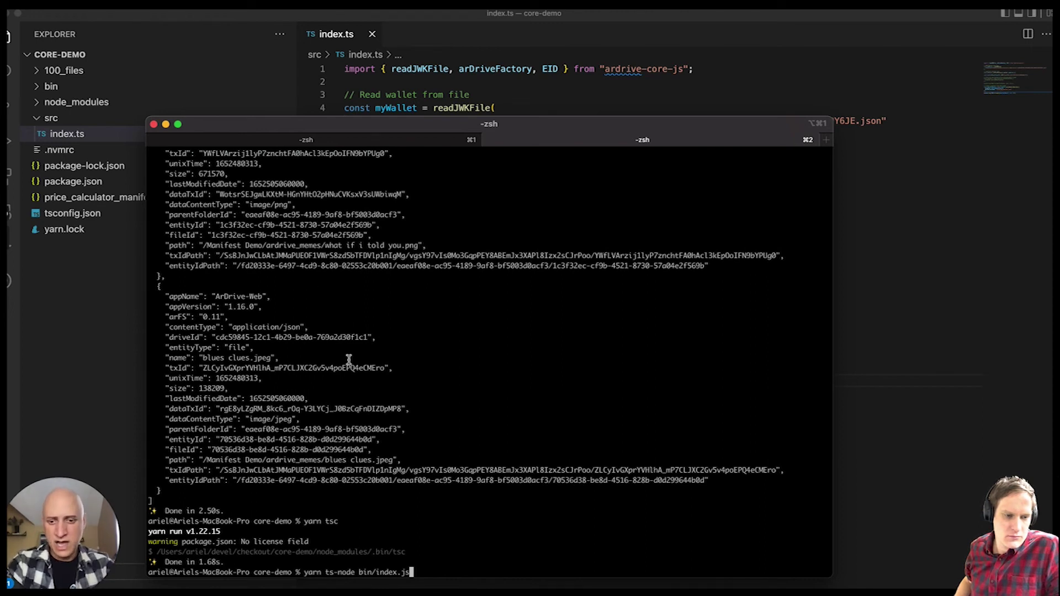
pyautogui.press('Return')
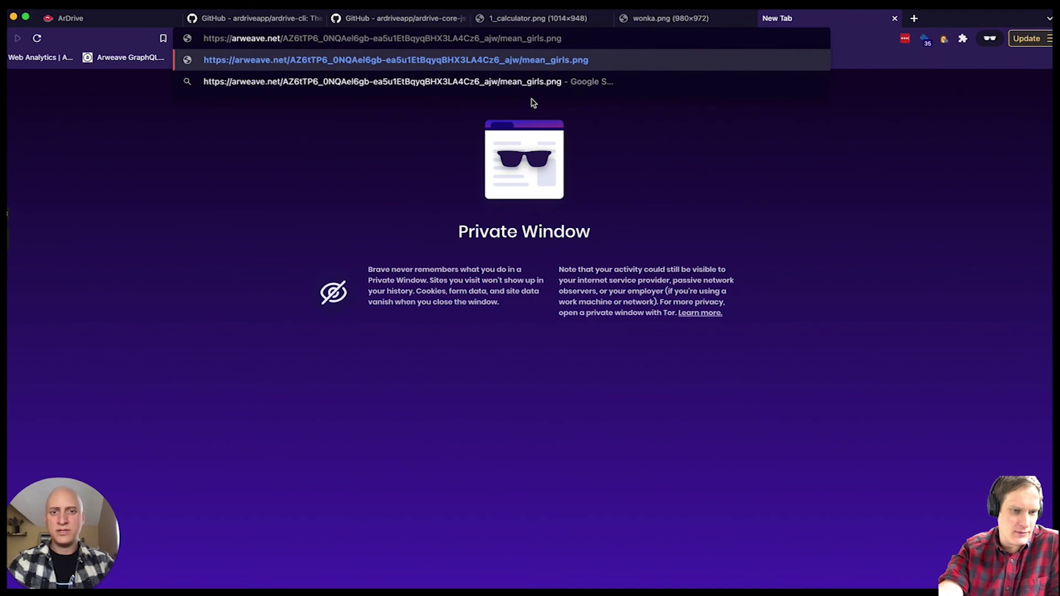
# Step: Load the mean_girls.png manifest link, then open the uno.png link in a new Brave tab
pyautogui.press('Return')
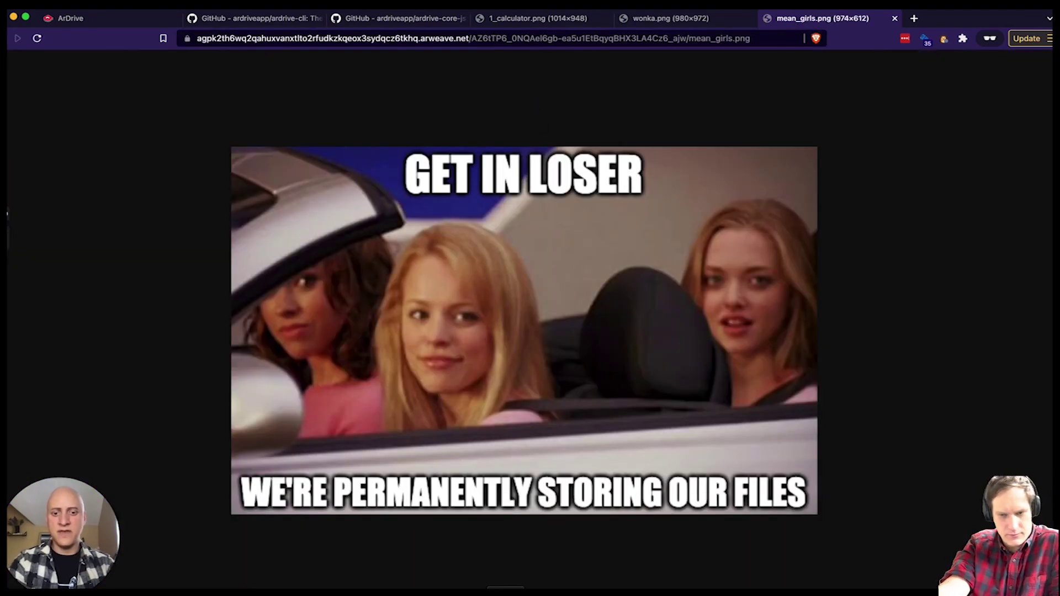
pyautogui.press('super+Tab')
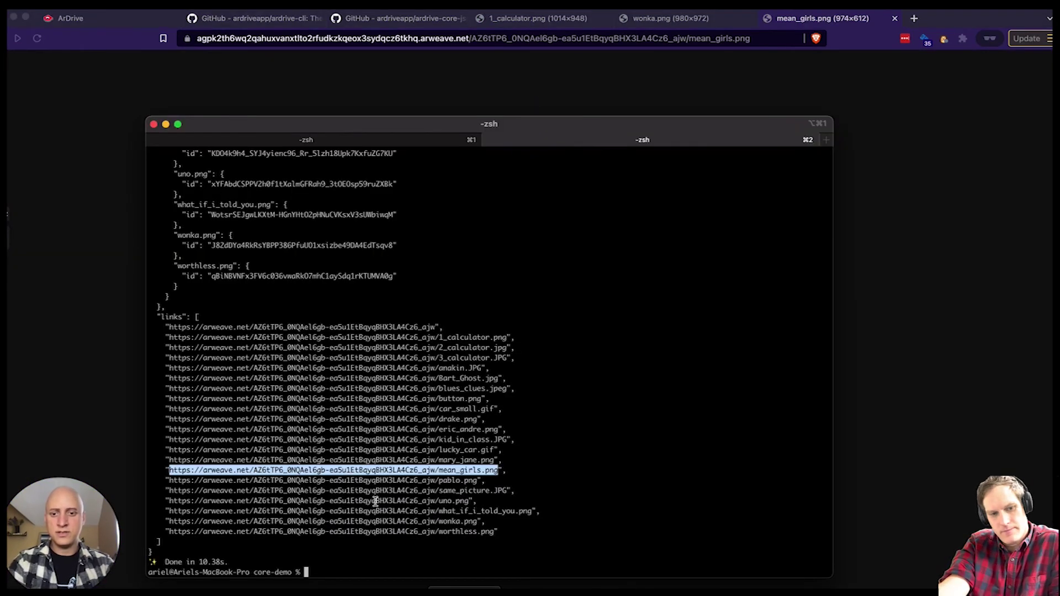
pyautogui.moveTo(469, 501); pyautogui.dragTo(168, 501)
pyautogui.press('super+c')
pyautogui.click(941, 188)
pyautogui.press('super+t')
pyautogui.press('super+v')
pyautogui.press('Return')
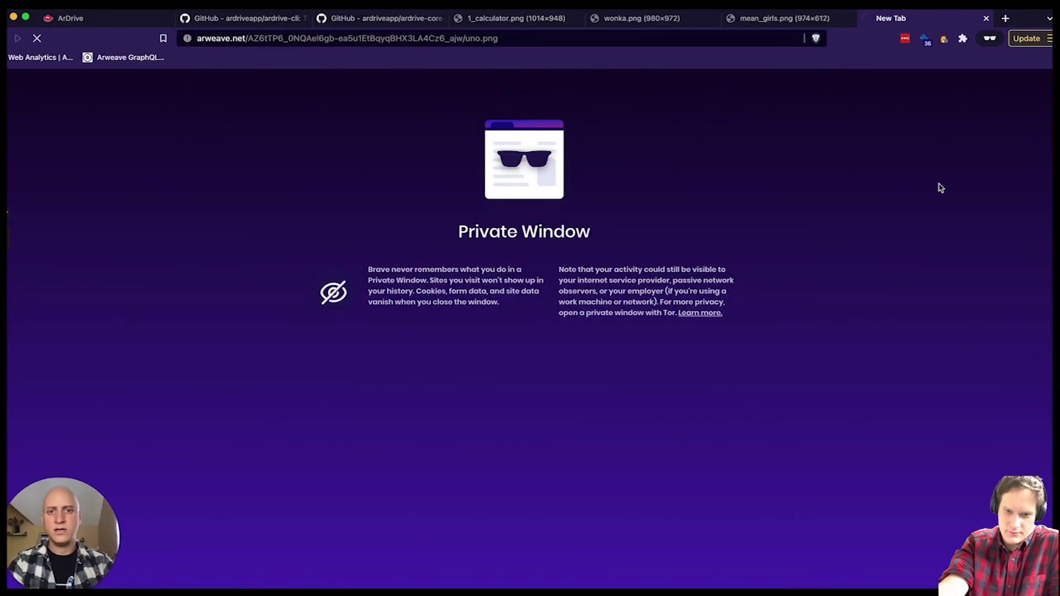